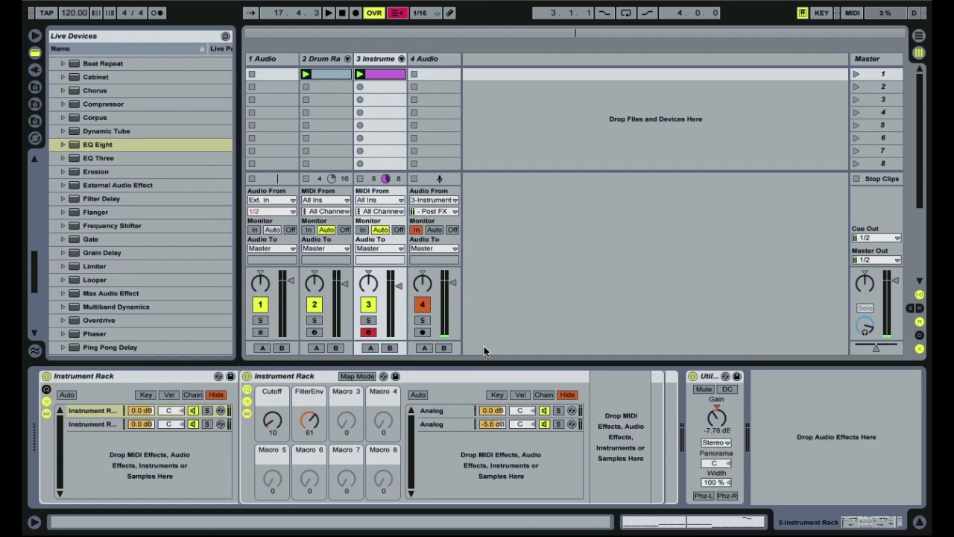
- Play back the finished drum and bass clips while adjusting the FilterEnv macro of the Instrument Rack
key(space)
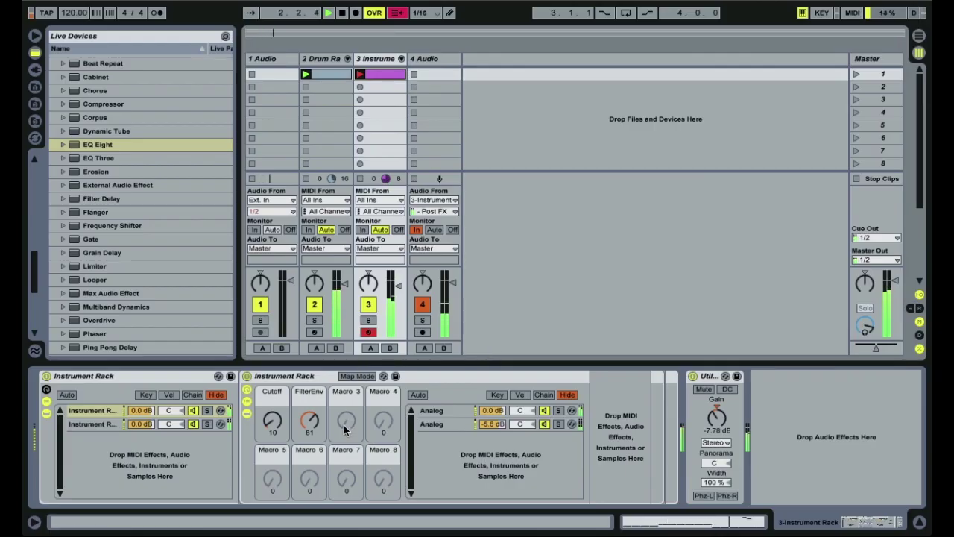
mouse_move(309, 421)
mouse_down()
mouse_move(310, 387)
mouse_move(309, 426)
mouse_up()
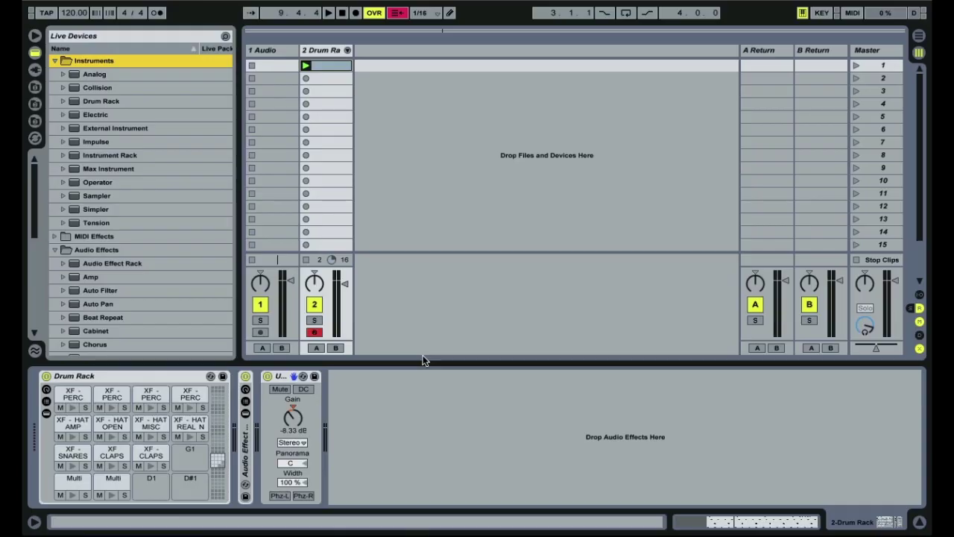
- Load Analog onto a new MIDI track beside the drum track and group it into an Instrument Rack
drag(94, 74, 359, 95)
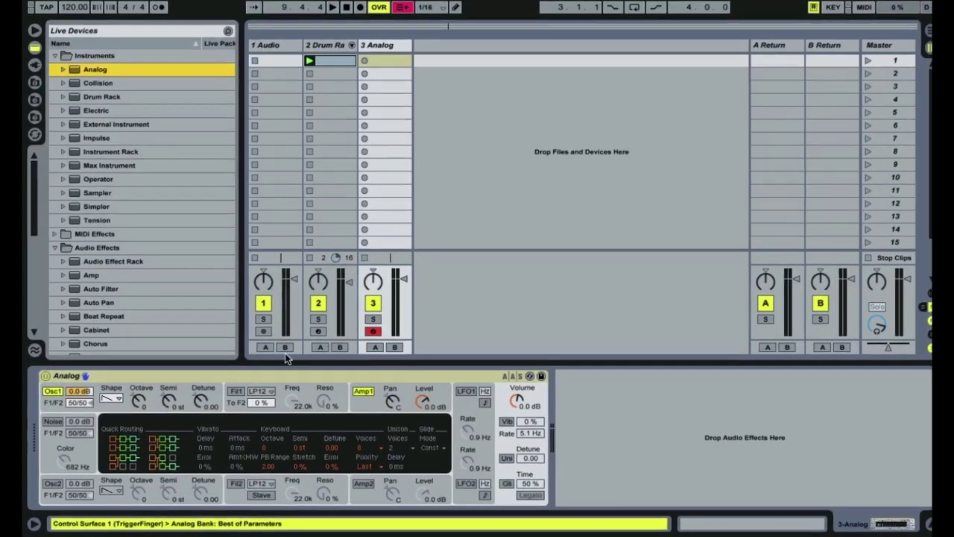
right_click(177, 377)
click(216, 280)
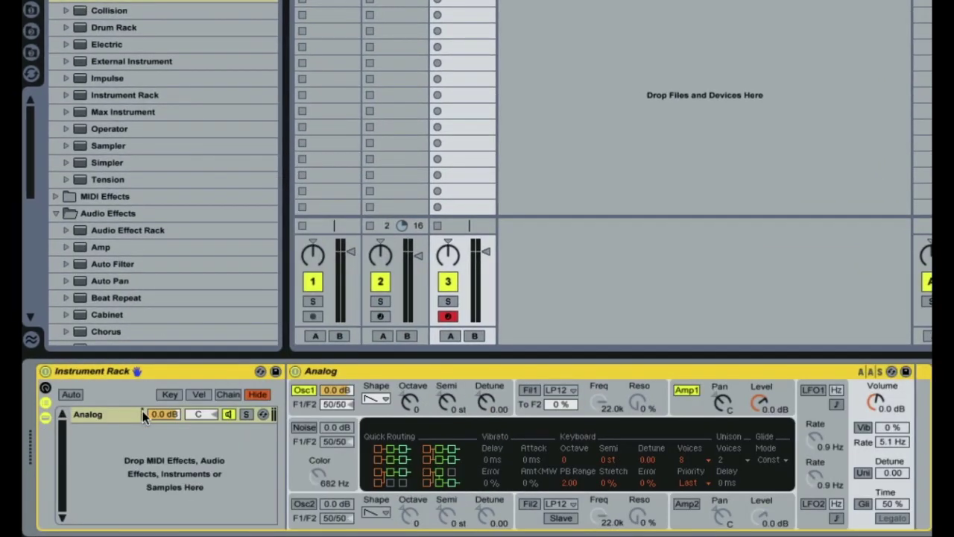
- Duplicate the Analog chain inside the Instrument Rack and solo the copy
click(105, 443)
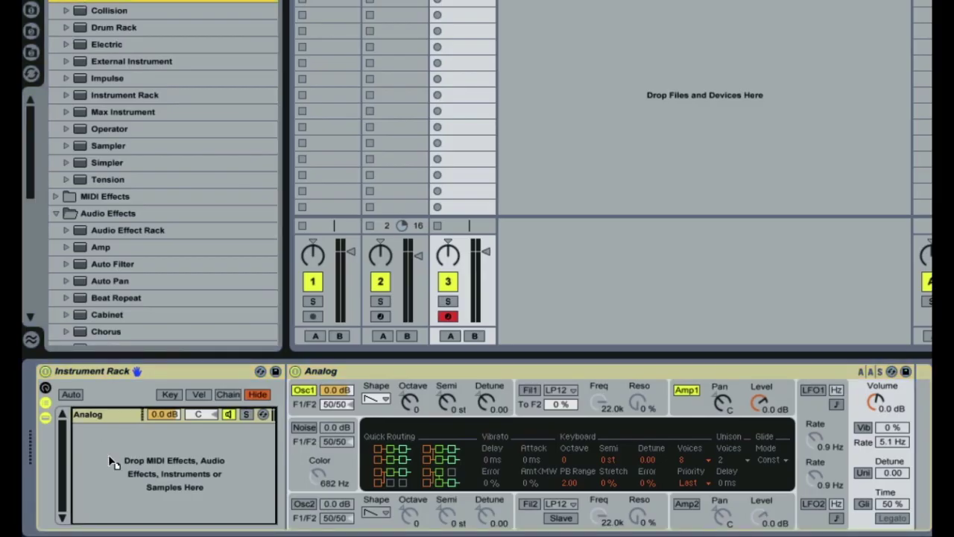
key(ctrl+d)
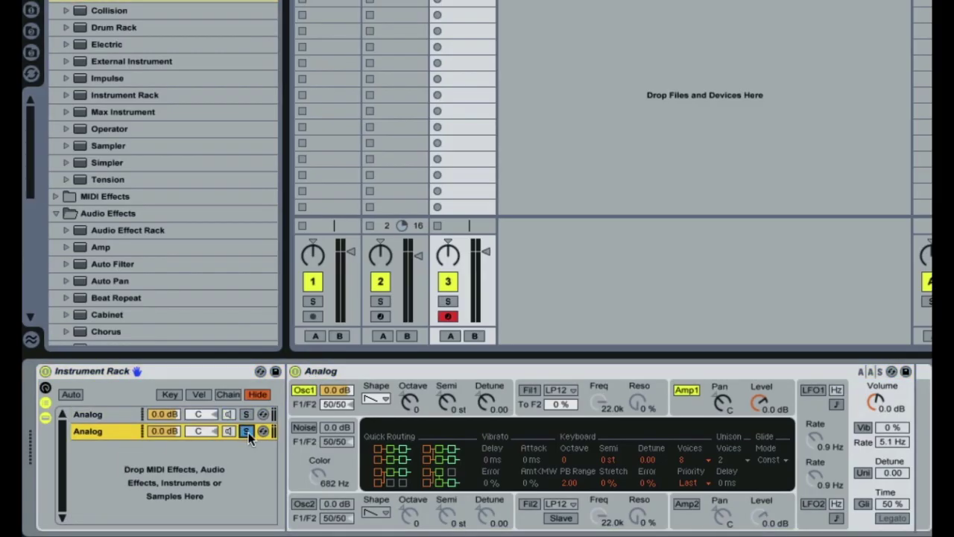
- Set oscillator 1 of the soloed Analog to a sine wave with Octave at -1
click(376, 399)
click(380, 416)
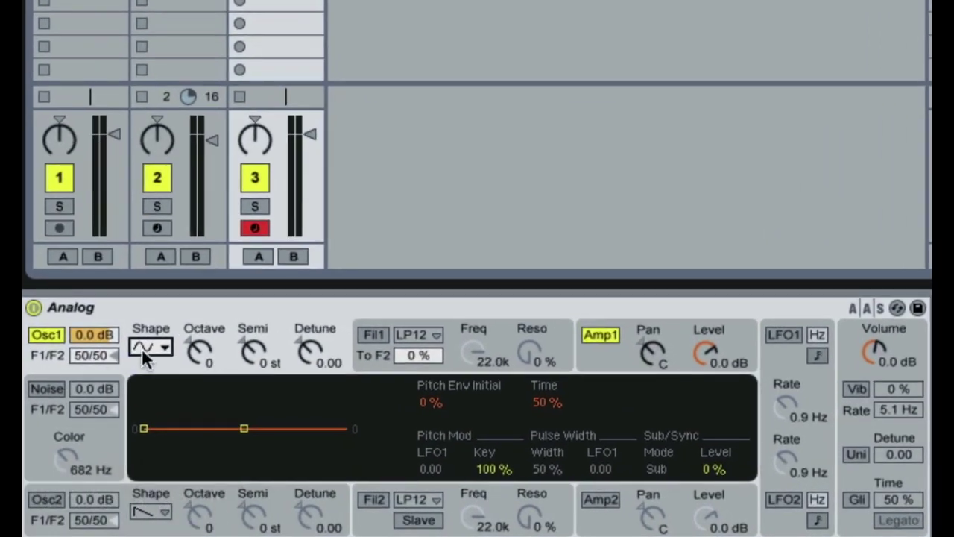
drag(143, 339, 196, 346)
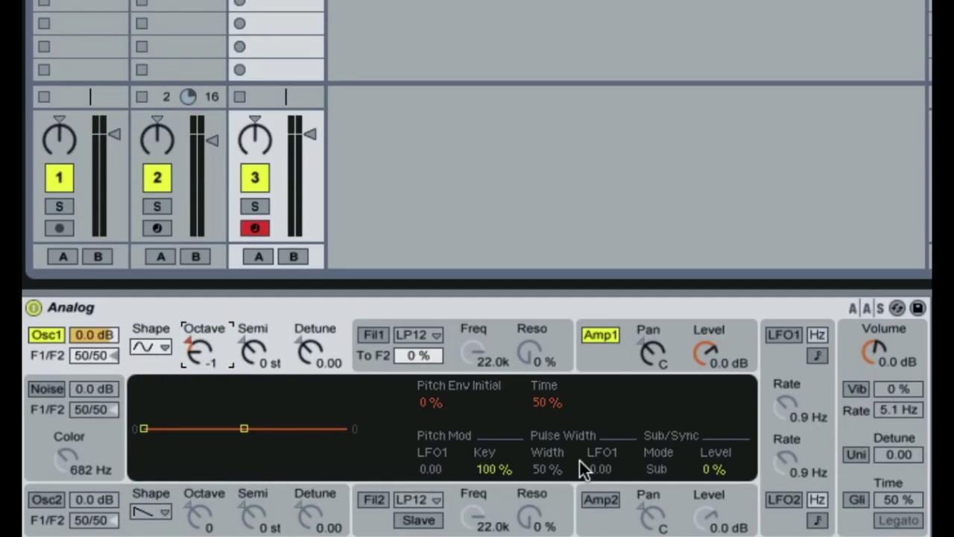
- Change the keyboard Voices option in Analog's global settings and return to the oscillator 1 settings
click(847, 354)
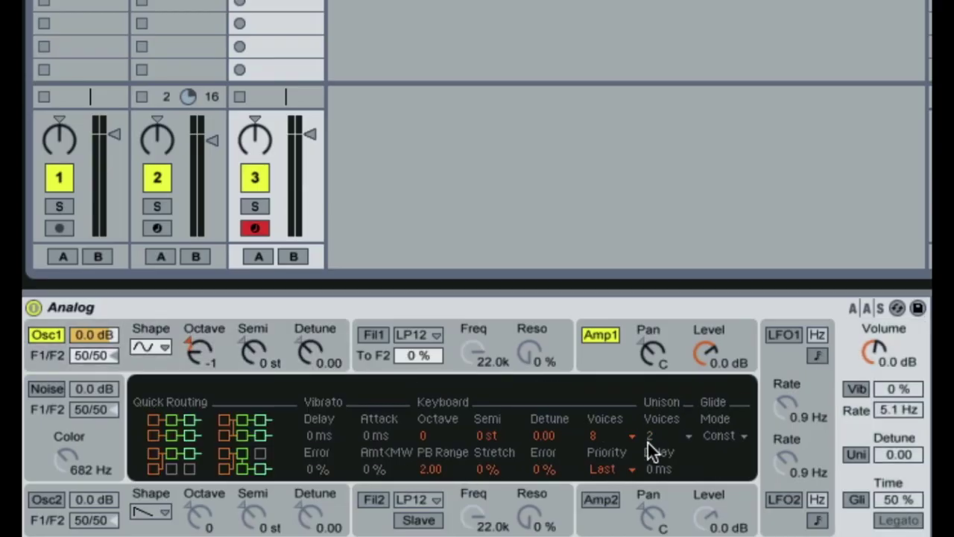
click(612, 436)
click(610, 258)
click(155, 363)
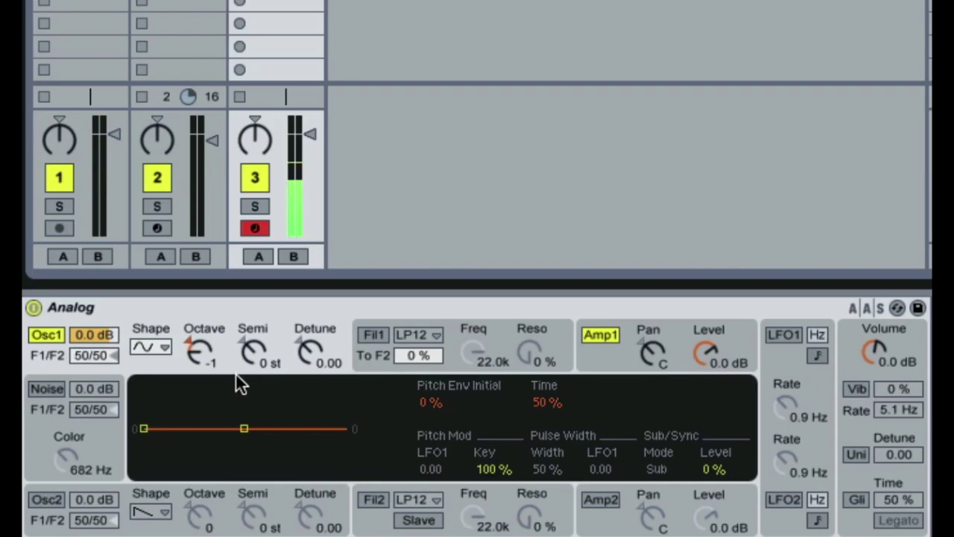
- Set the Amp 1 envelope's sustain to 1.00 and its release to 133 ms
click(604, 352)
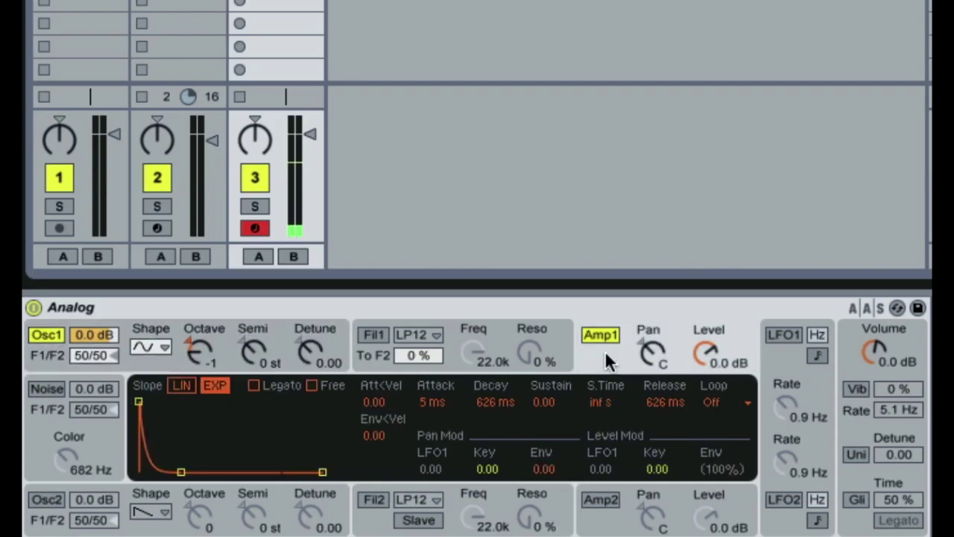
mouse_move(540, 401)
mouse_down()
mouse_move(539, 377)
mouse_move(539, 398)
mouse_up()
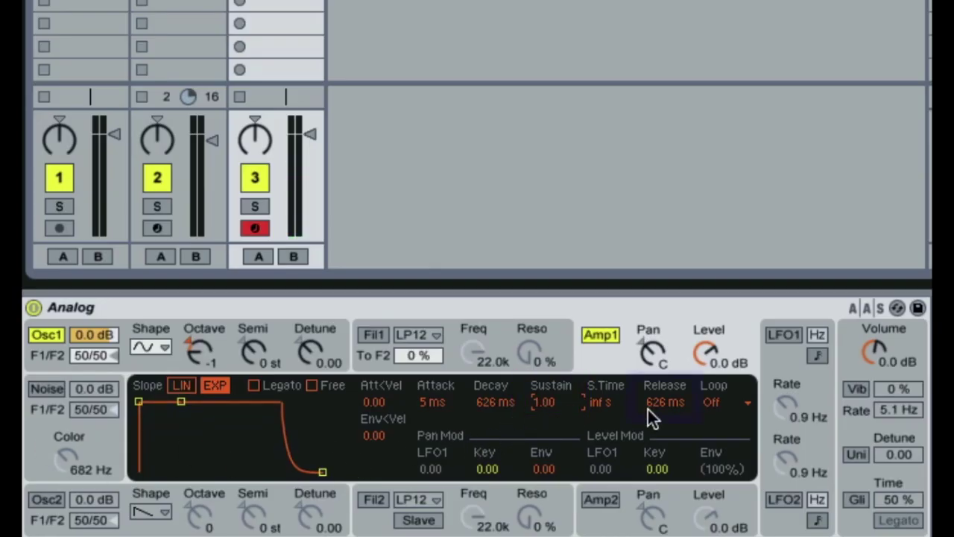
mouse_move(657, 410)
mouse_down()
mouse_move(656, 455)
mouse_move(638, 408)
mouse_move(650, 429)
mouse_up()
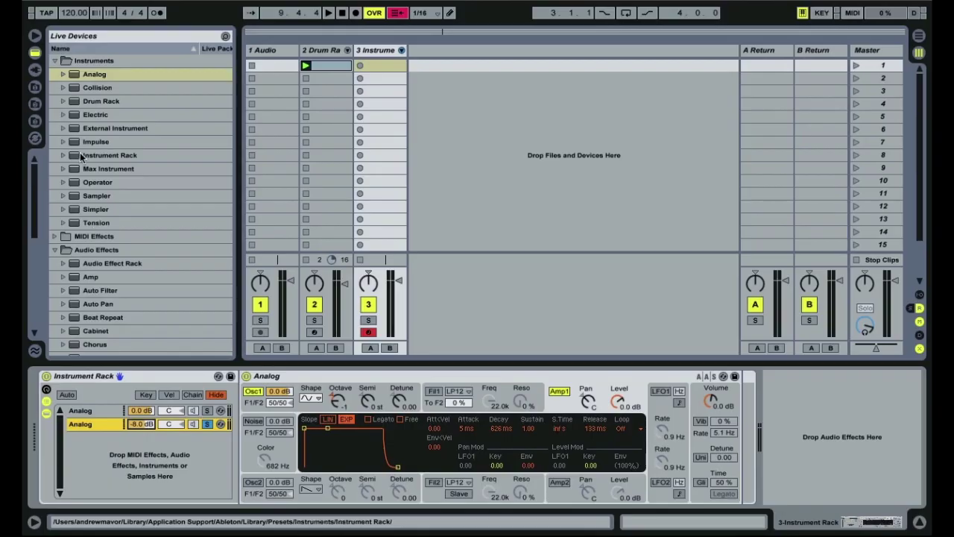
- Insert an EQ Eight after Analog within the soloed chain
scroll(93, 216, down, 10)
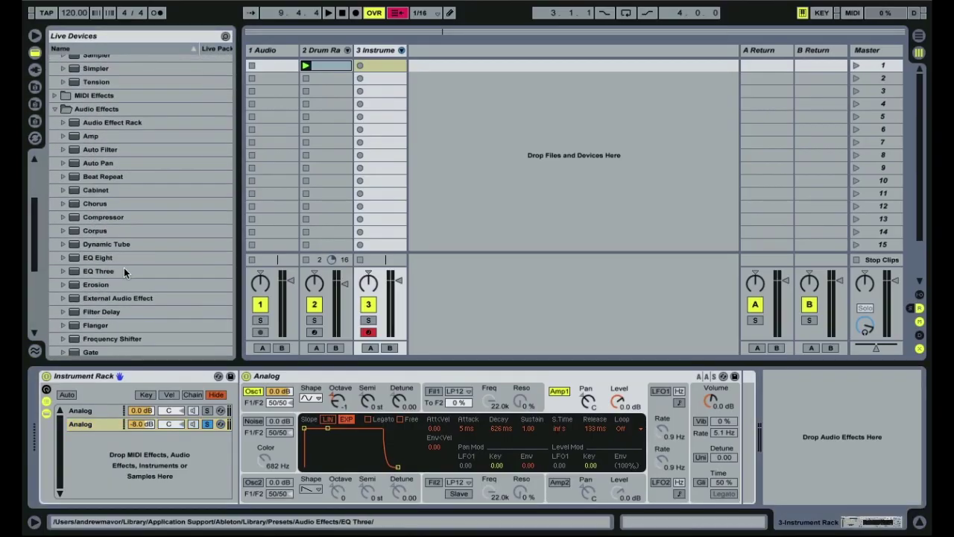
click(83, 258)
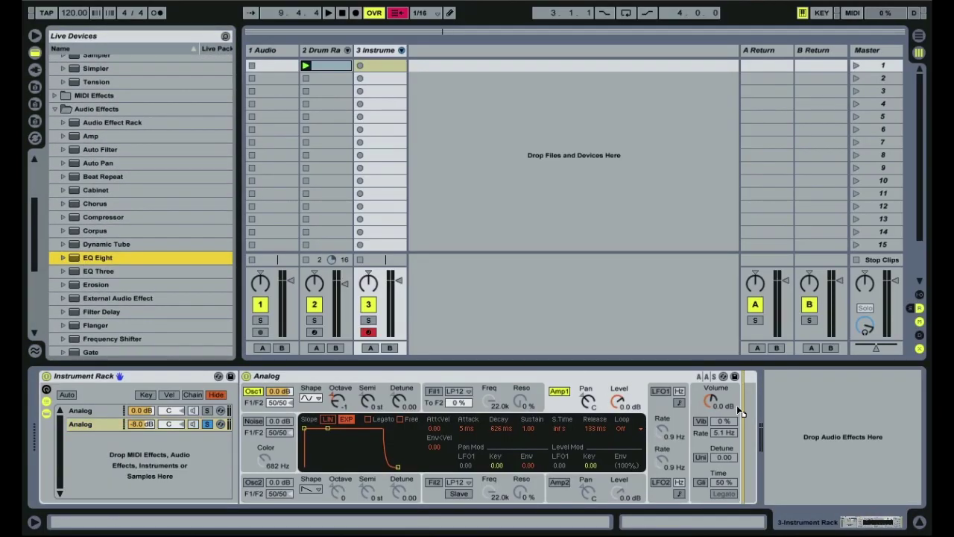
drag(736, 405, 740, 408)
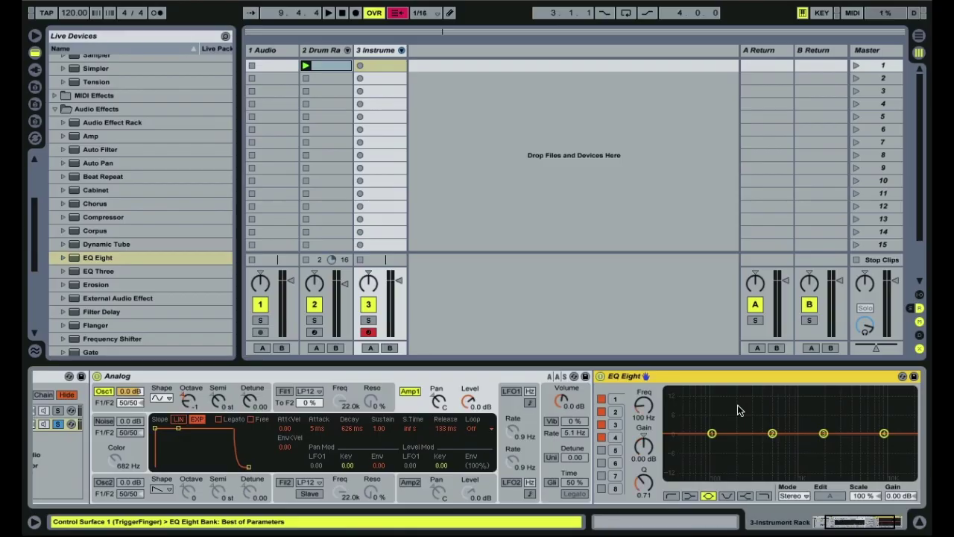
- Make EQ Eight's band 1 a low cut at 43.3 Hz and compare the sound with the EQ bypassed
click(867, 528)
click(580, 495)
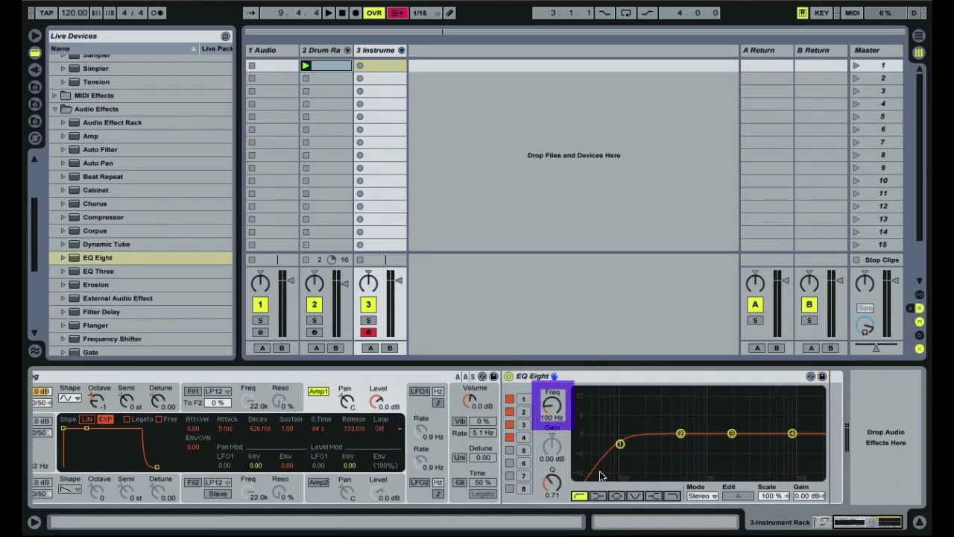
drag(619, 444, 589, 445)
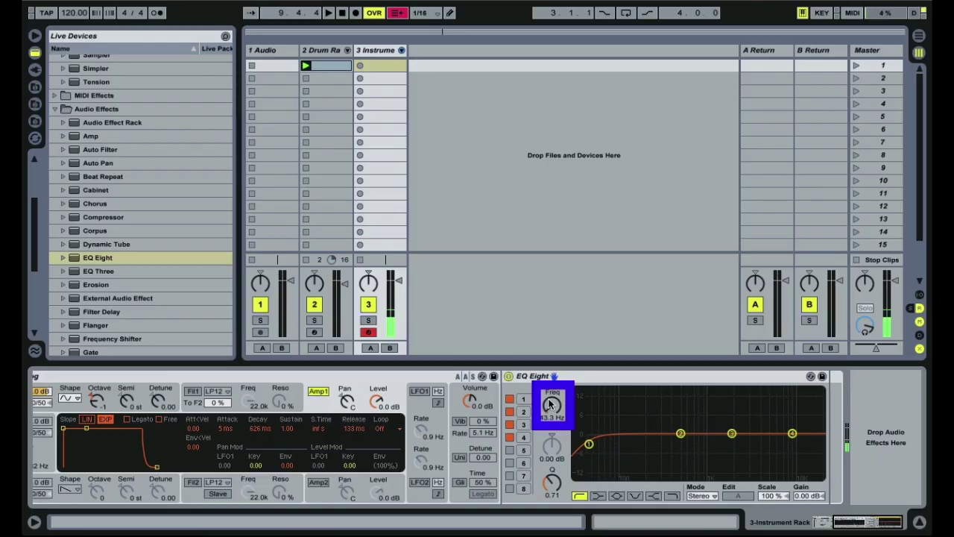
click(509, 377)
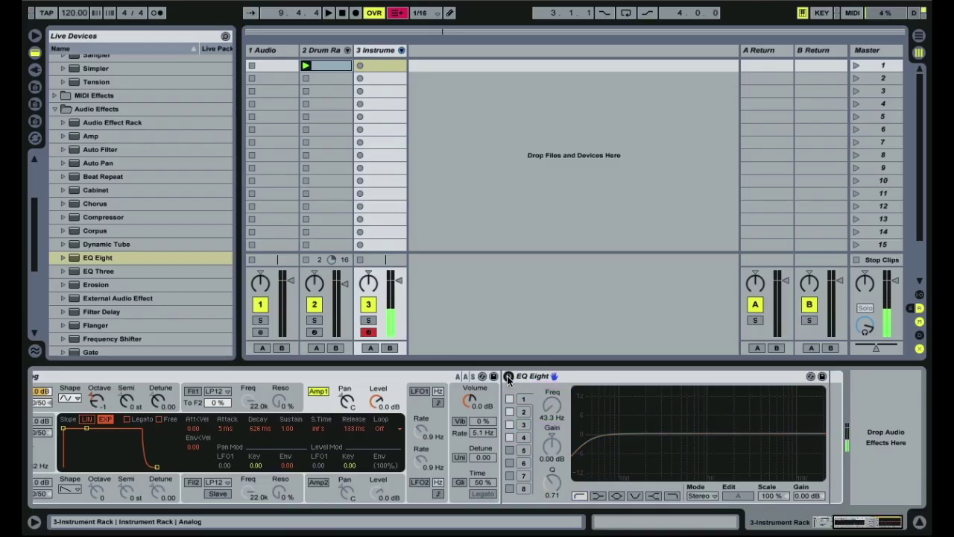
click(508, 376)
- Set the low-cut band's Q to 0.73 and raise its frequency to 59.3 Hz, finishing with a small readjustment by ear
drag(553, 481, 553, 475)
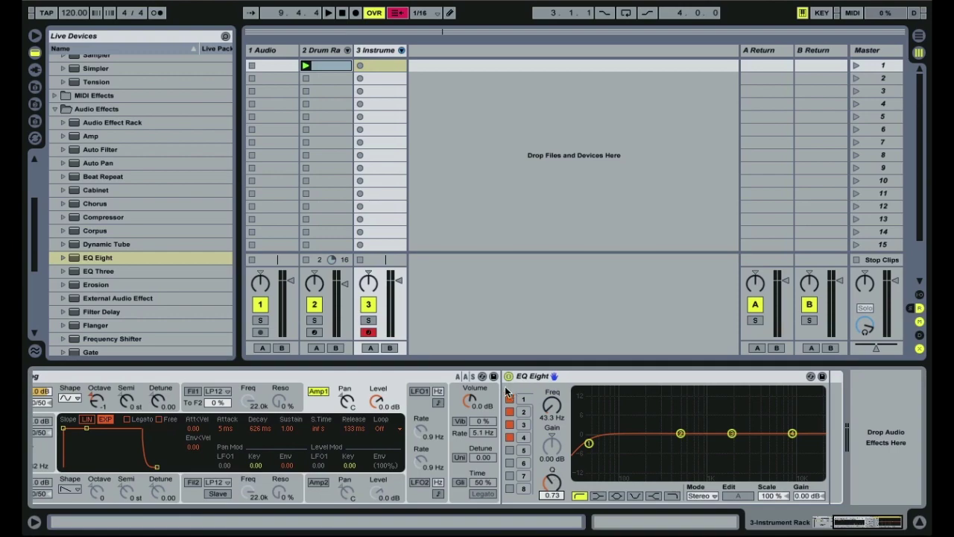
drag(552, 415, 552, 411)
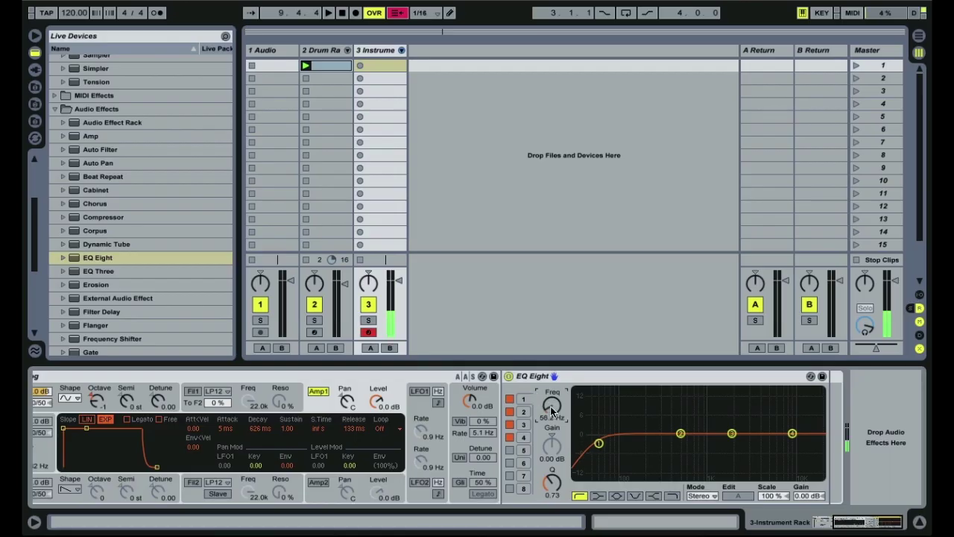
drag(552, 410, 555, 409)
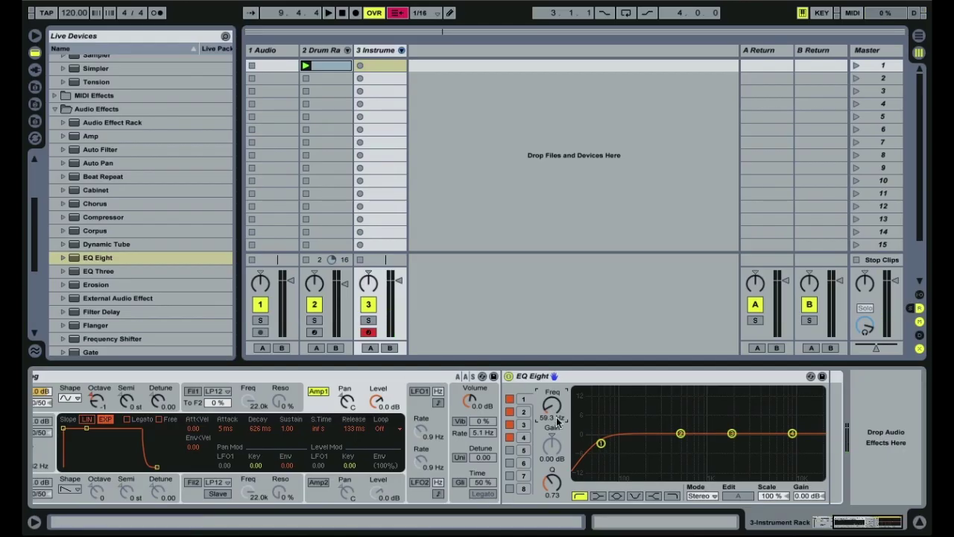
drag(551, 405, 551, 410)
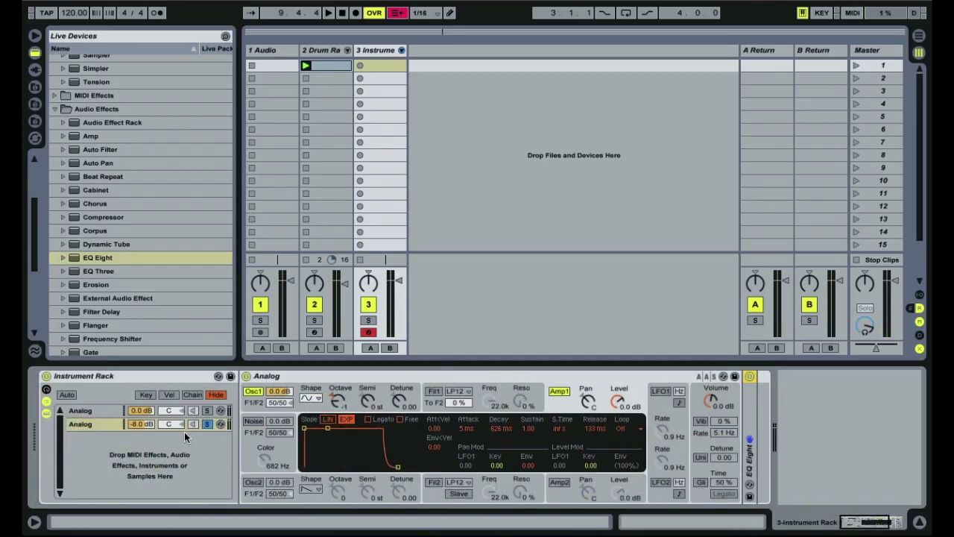
- Unsolo and mute the second Analog chain, leaving the first chain selected for editing
click(207, 424)
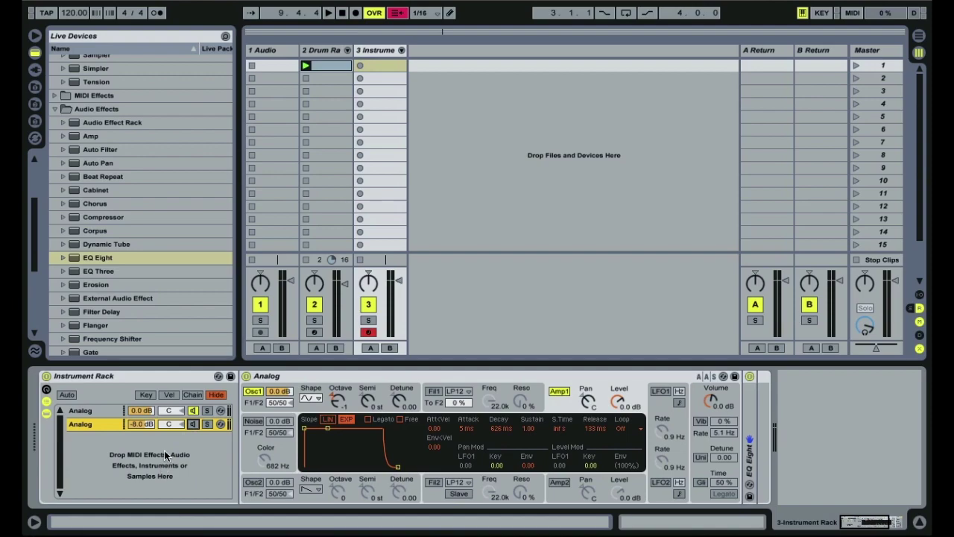
click(99, 412)
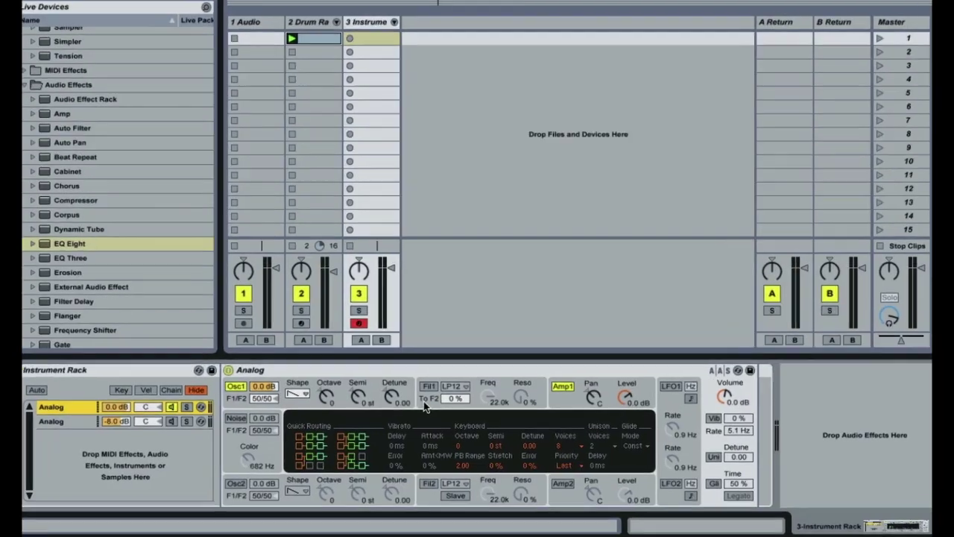
- Enable Filter 1 as LP24 with Freq at 132 and its envelope frequency modulation at 16.00
click(434, 391)
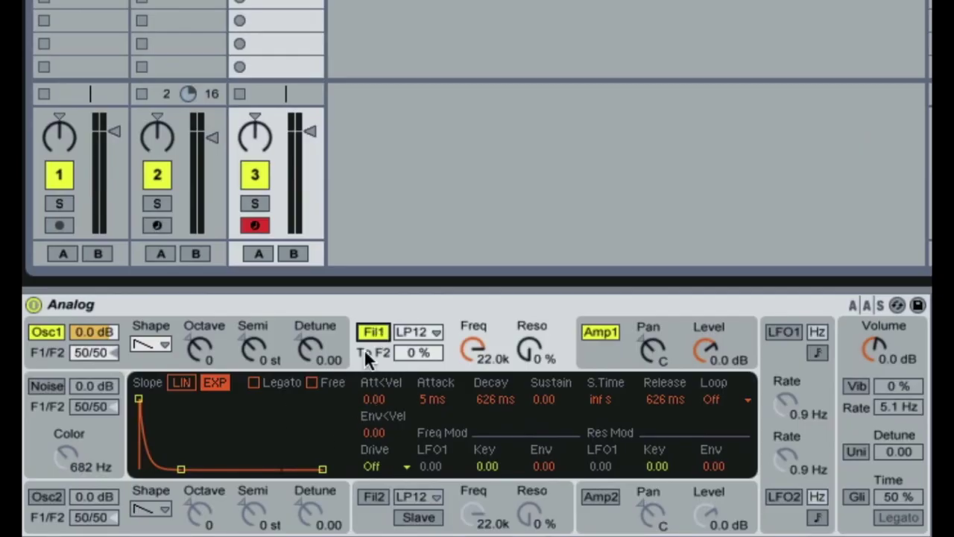
click(419, 334)
click(432, 372)
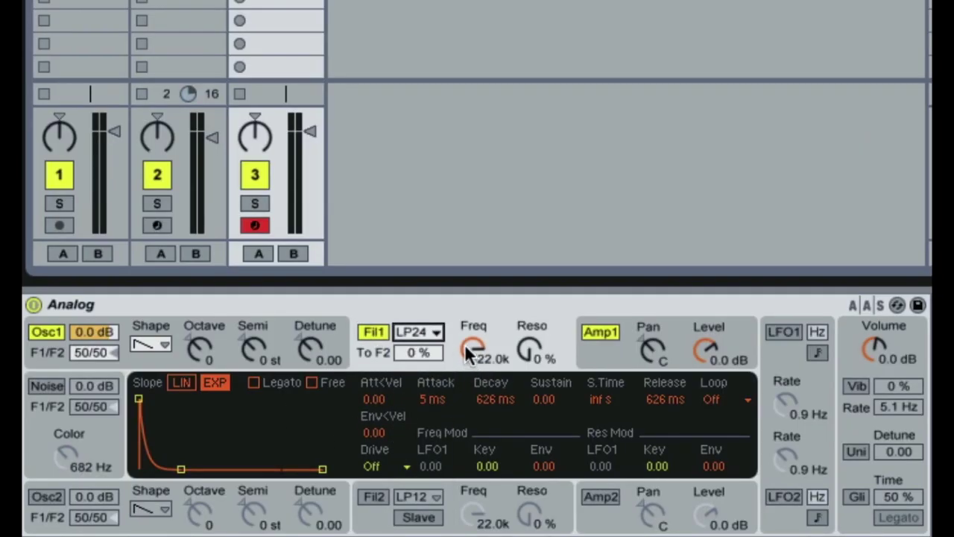
drag(466, 354, 471, 355)
drag(534, 468, 533, 407)
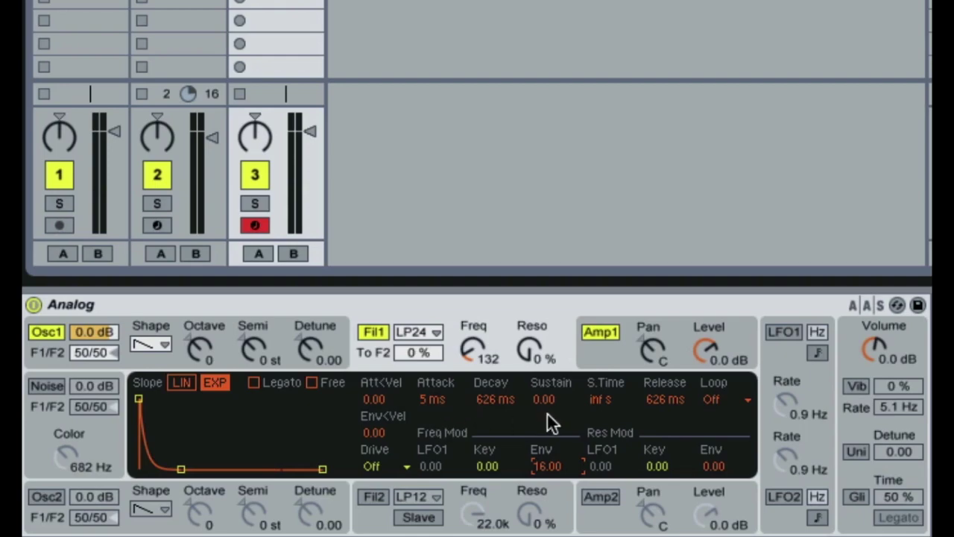
- Set the sustain of the first chain's Amp 1 envelope to 1.00
click(604, 357)
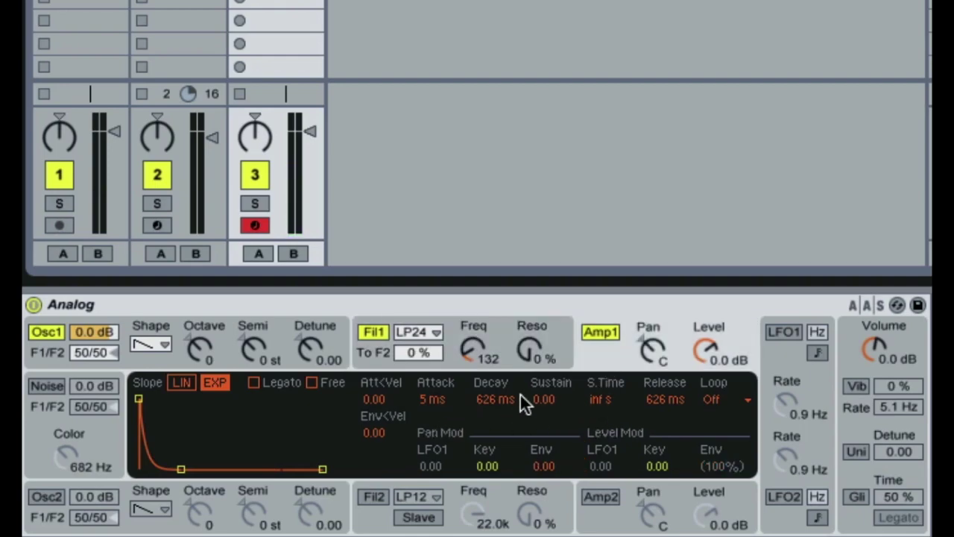
drag(537, 401, 537, 373)
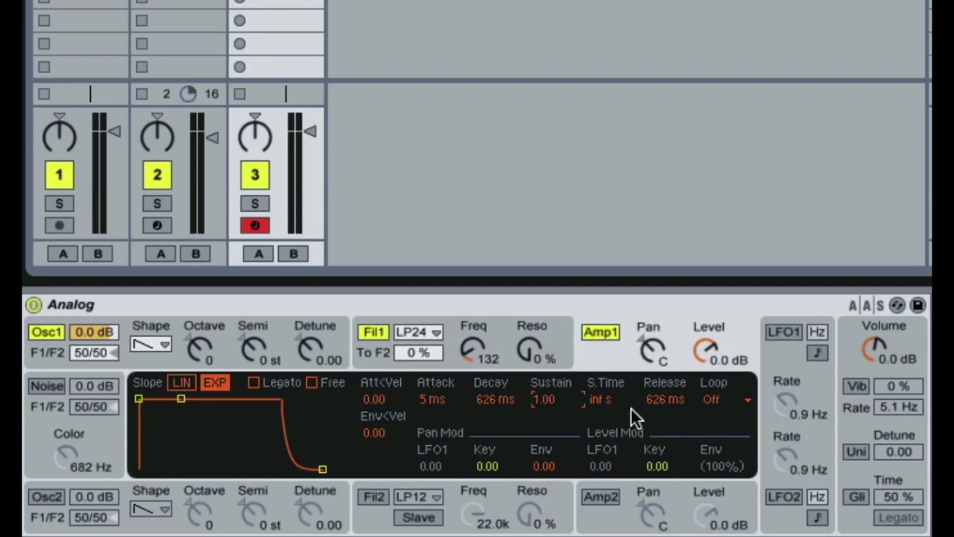
- Refine Filter 1 with a 194 ms envelope decay, Freq at 424 and envelope frequency modulation at 7.58
click(373, 358)
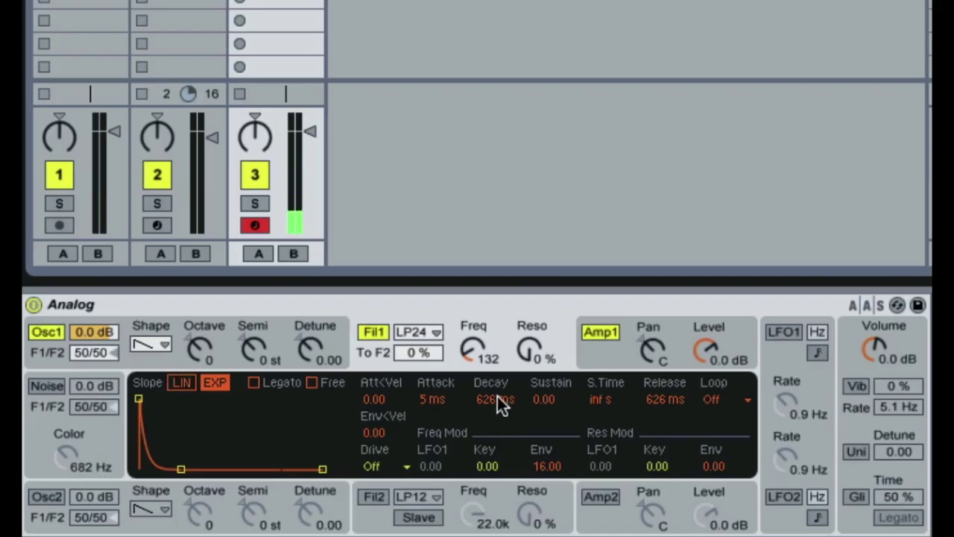
mouse_move(498, 396)
mouse_down()
mouse_move(498, 425)
mouse_move(496, 402)
mouse_up()
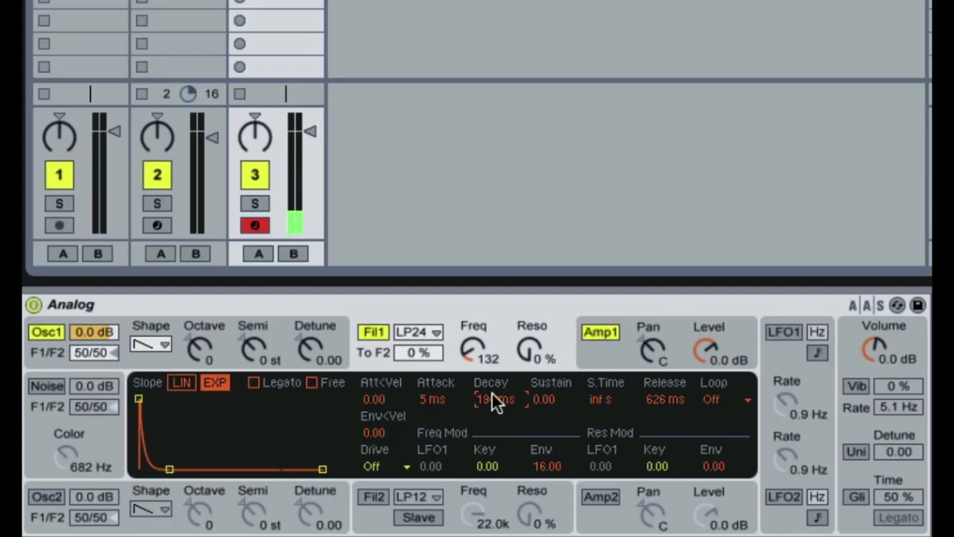
drag(475, 354, 475, 328)
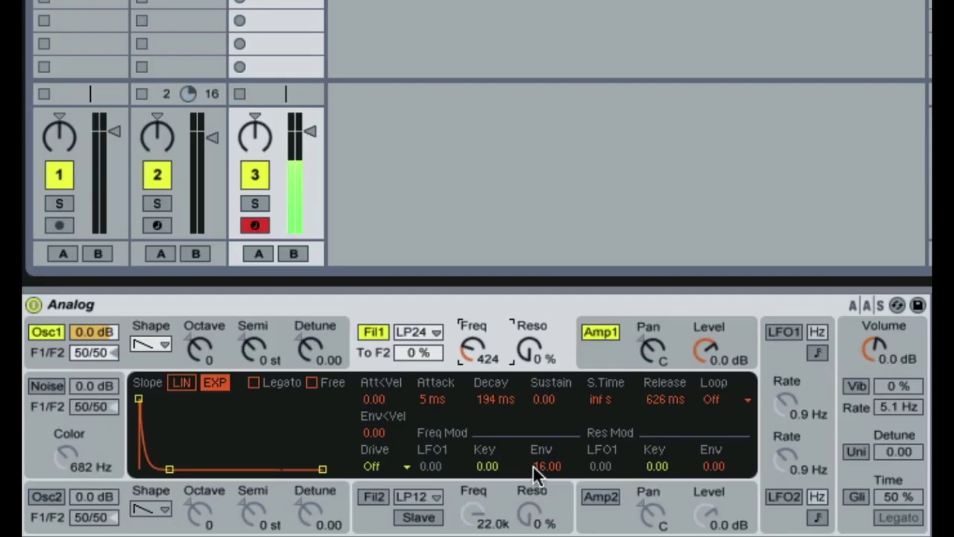
drag(535, 466, 536, 480)
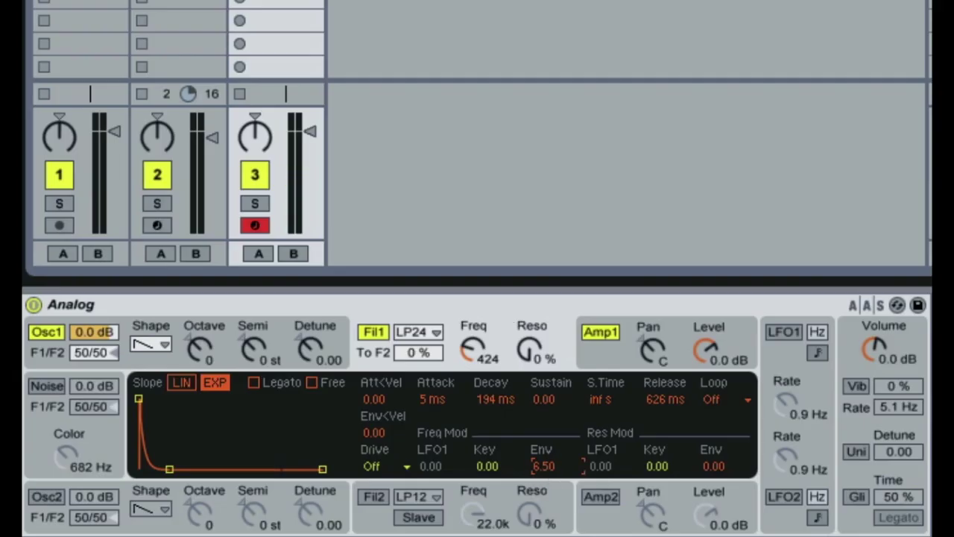
drag(544, 466, 545, 461)
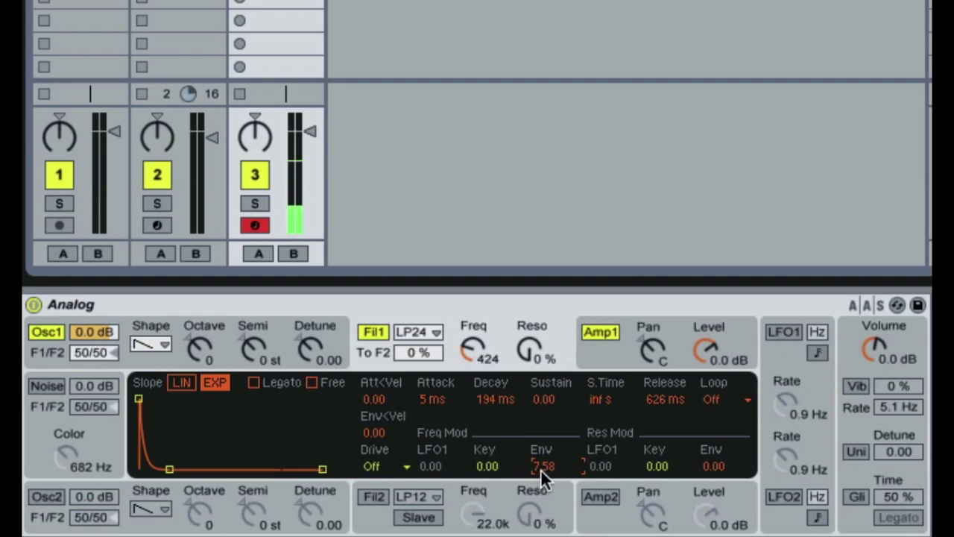
- Set Filter 1's envelope frequency modulation to 9.42 and the first chain's keyboard voices to Mono
drag(542, 468, 542, 493)
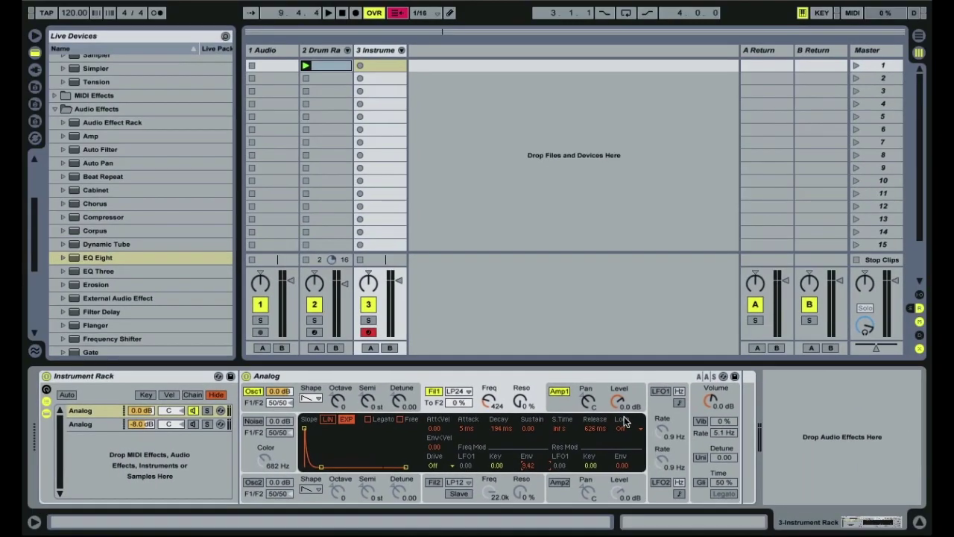
click(693, 402)
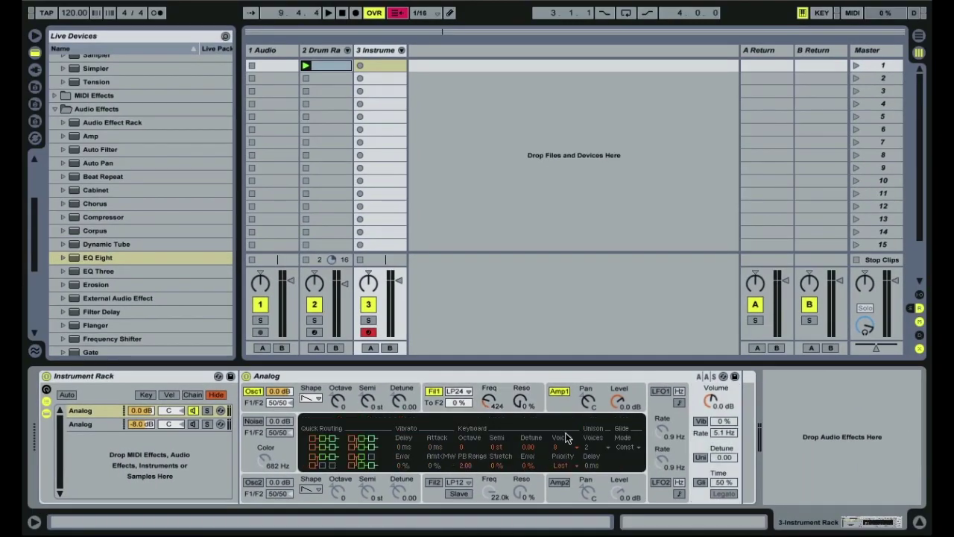
click(575, 449)
click(567, 346)
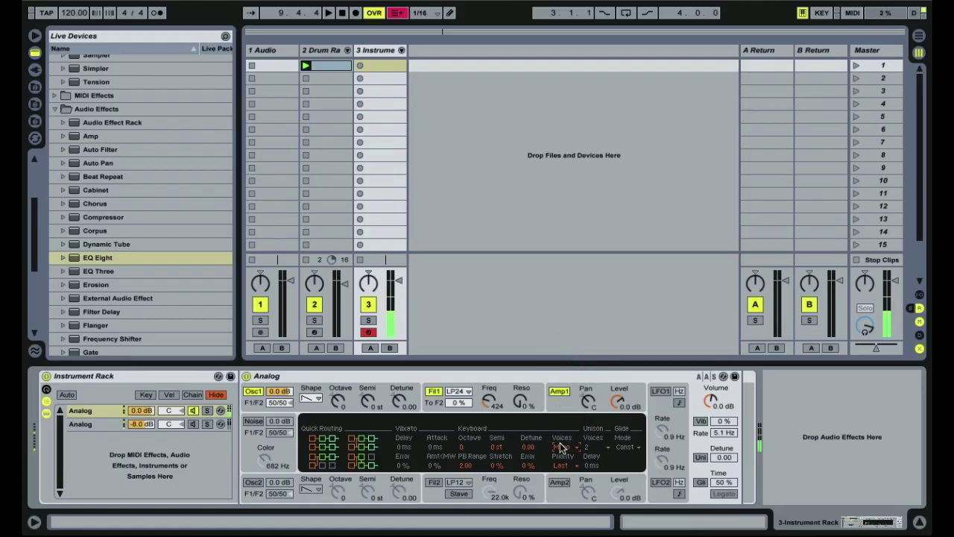
- Duplicate the first Analog chain and show the Instrument Rack's macro controls
right_click(102, 414)
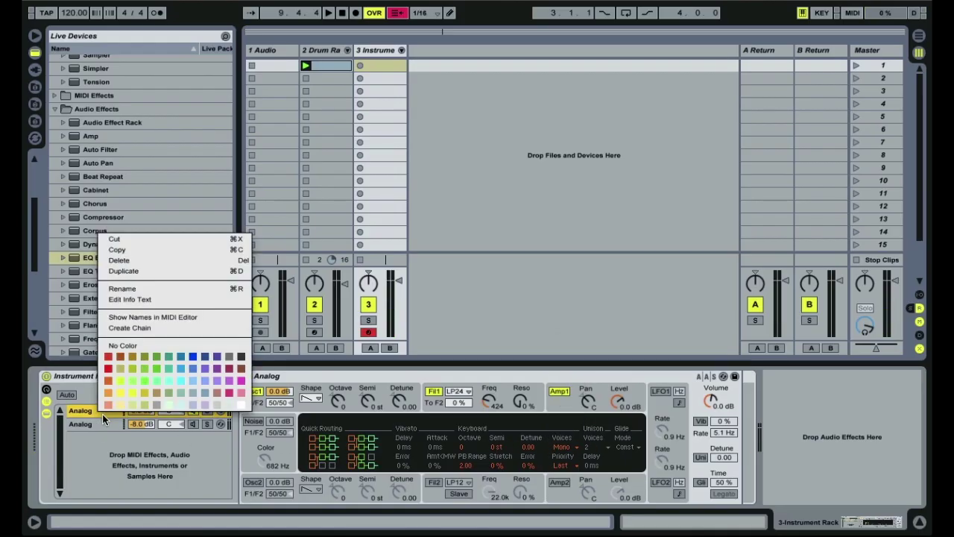
click(131, 271)
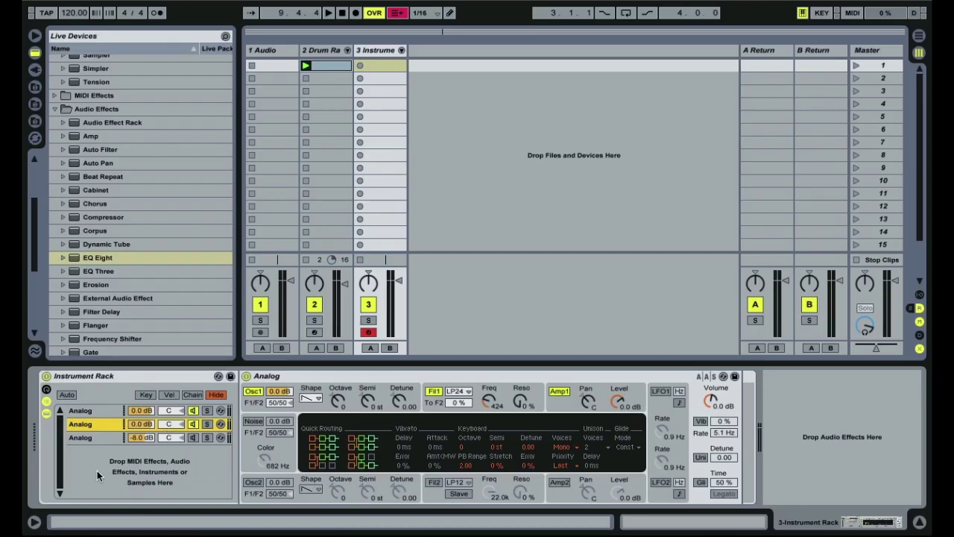
right_click(100, 428)
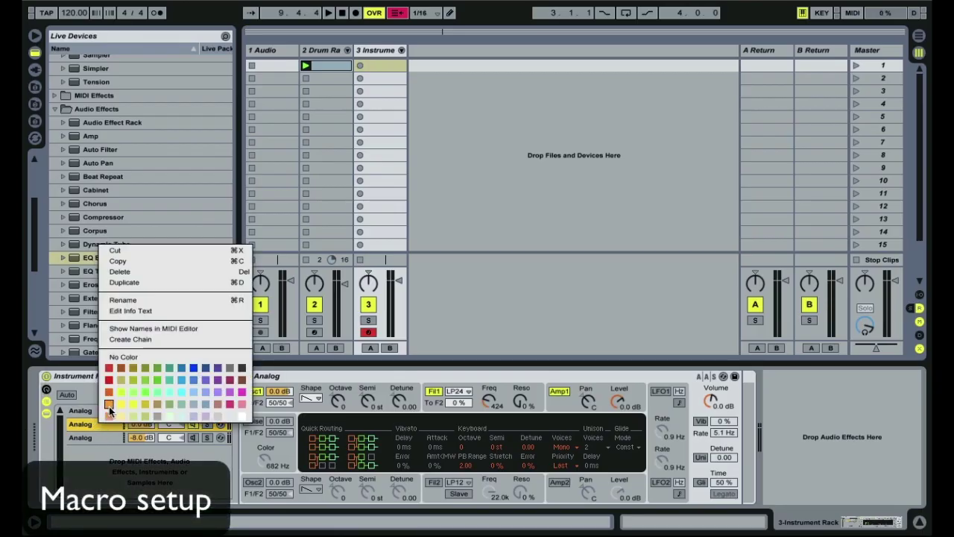
click(120, 473)
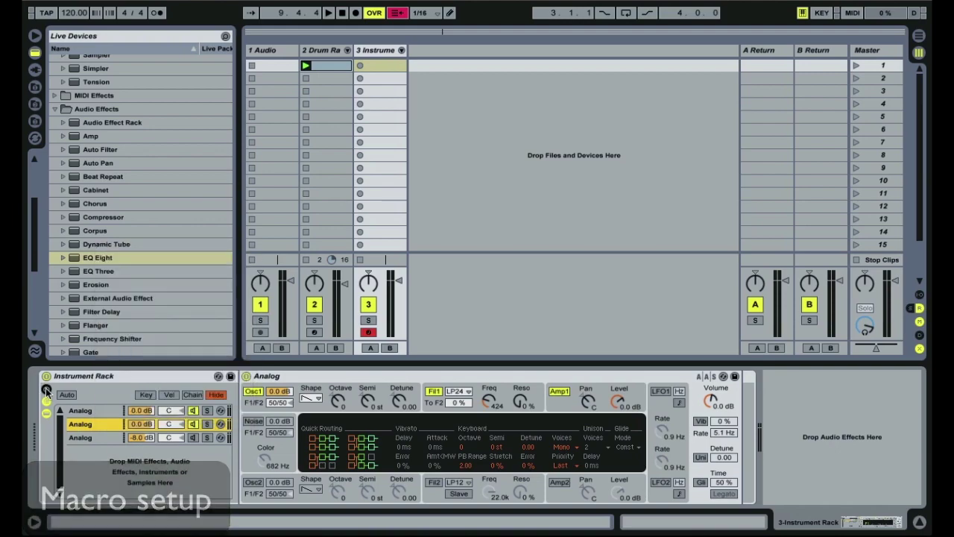
click(46, 388)
click(69, 421)
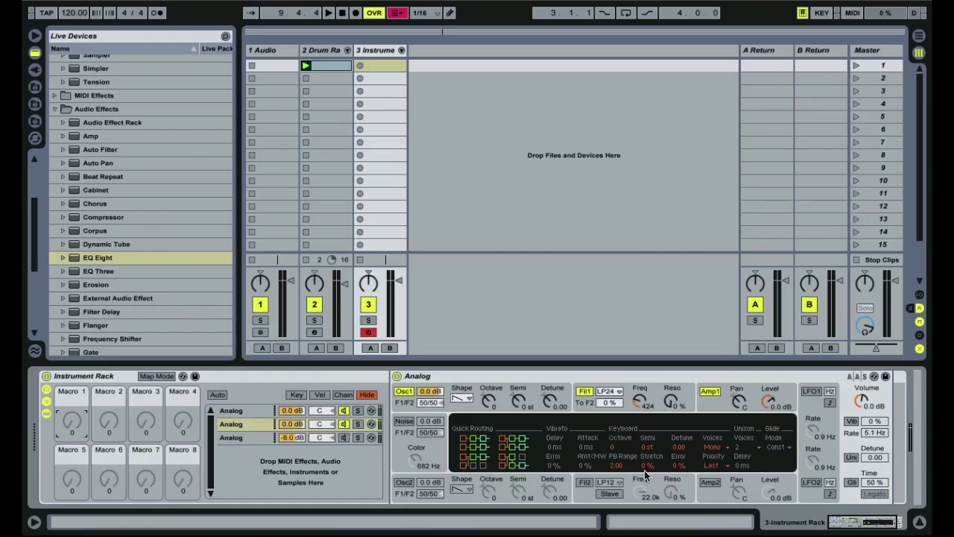
- Map the duplicated chain's Filter 1 envelope frequency modulation and envelope decay to Macro 2
click(580, 401)
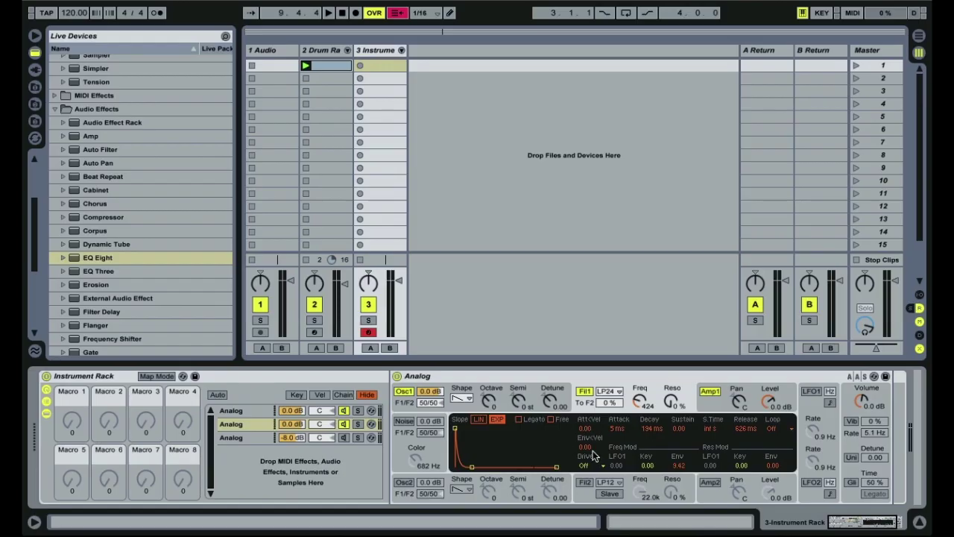
right_click(678, 465)
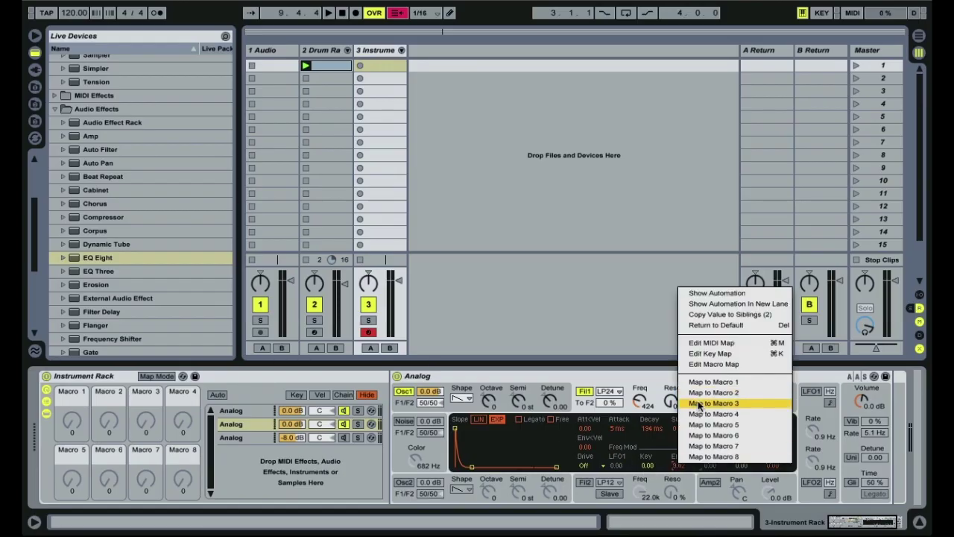
click(701, 392)
right_click(652, 432)
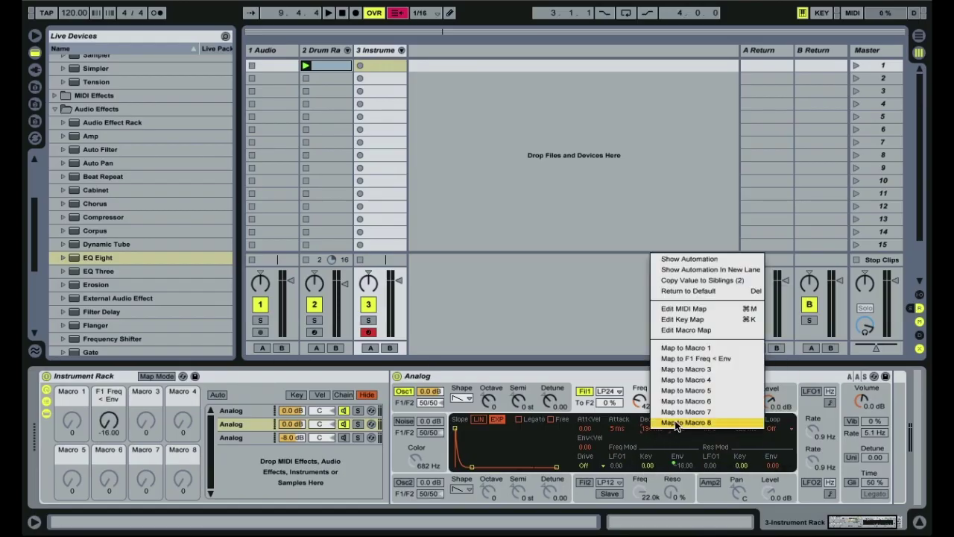
click(680, 359)
- Map the first Analog chain's Filter 1 envelope frequency modulation and envelope decay to Macro 2 as well
click(232, 410)
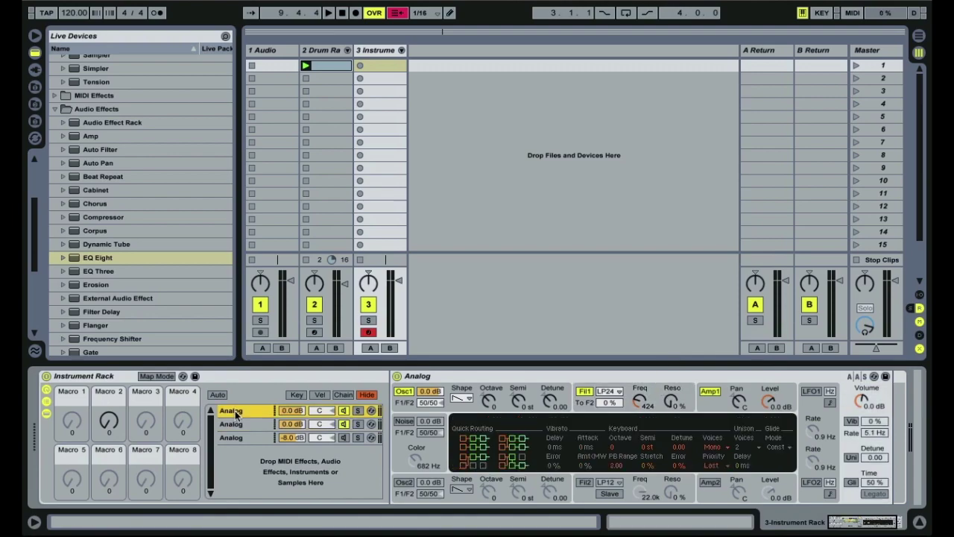
click(574, 403)
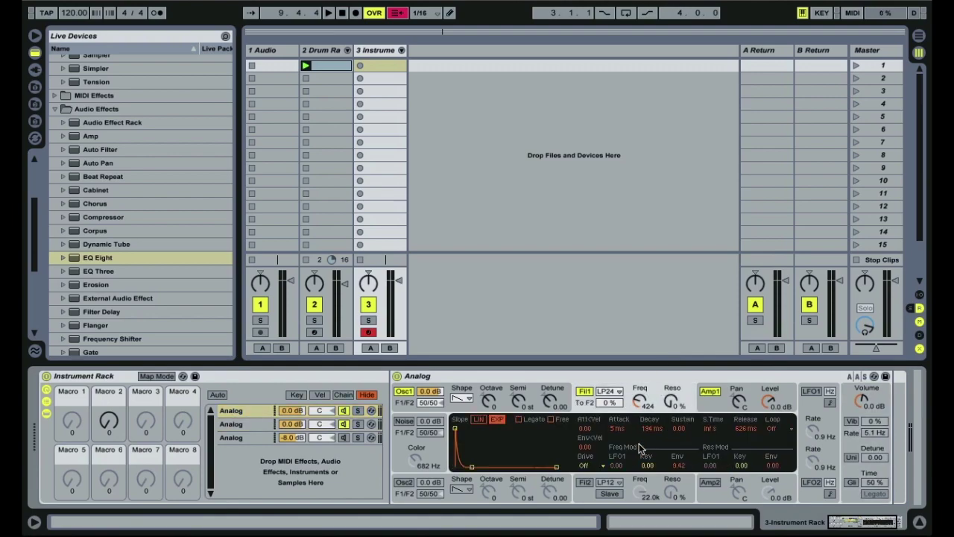
right_click(677, 468)
click(721, 403)
right_click(654, 425)
click(686, 356)
- Limit both F1 Env Decay mappings of Macro 2 to a range of 27 ms to 1.33 s
click(160, 377)
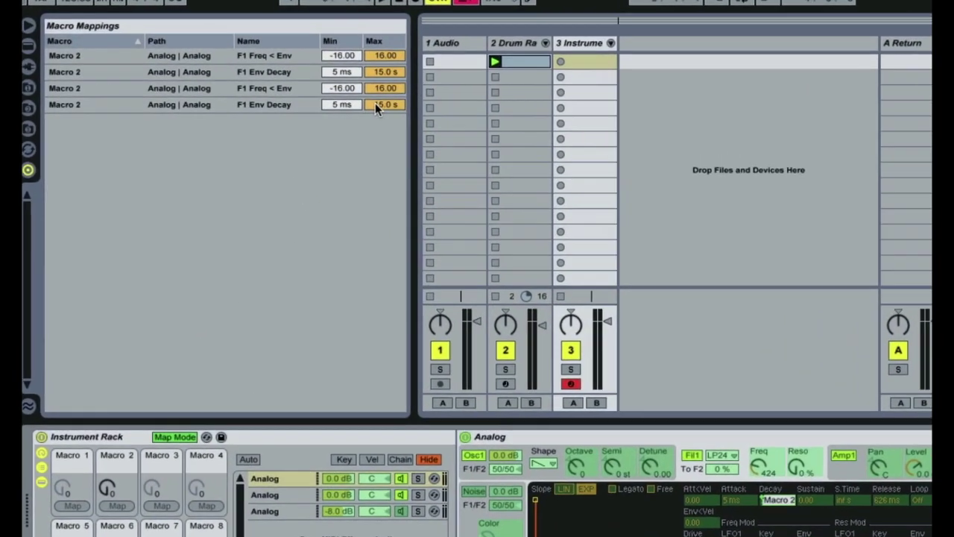
drag(330, 101, 330, 127)
drag(581, 117, 581, 104)
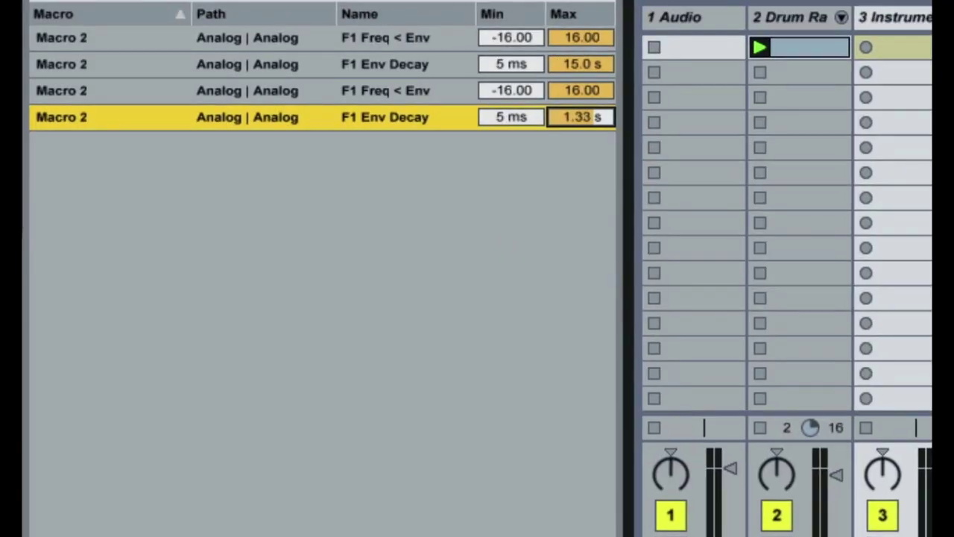
drag(569, 60, 568, 100)
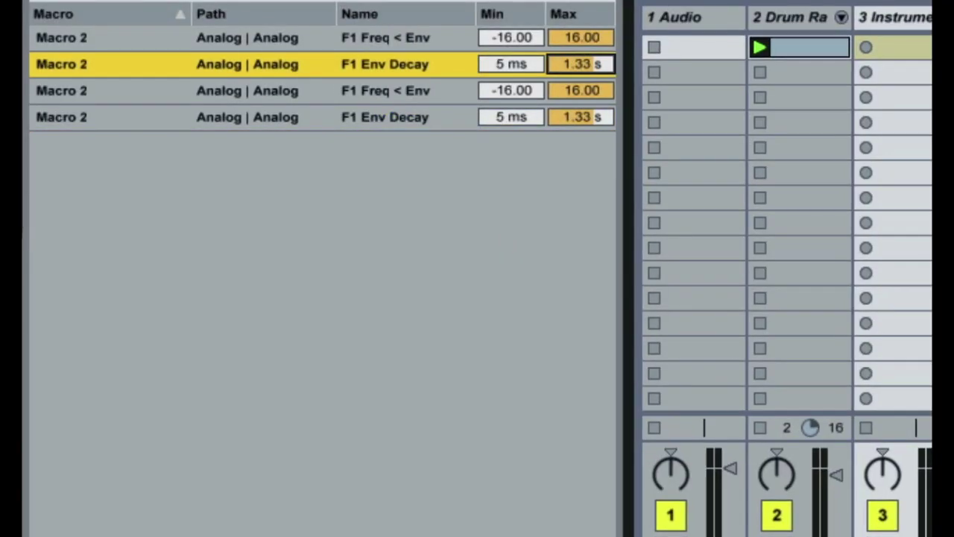
drag(497, 117, 498, 112)
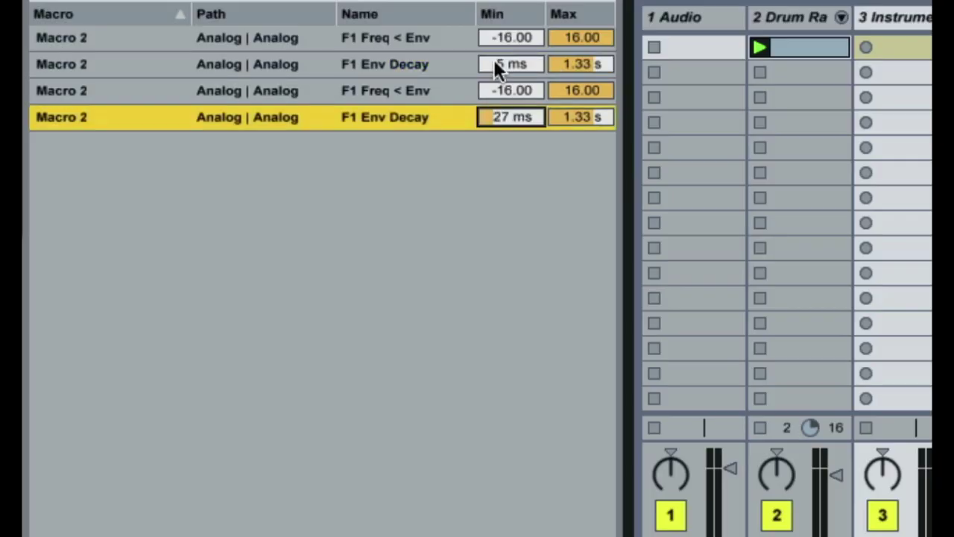
drag(495, 62, 495, 49)
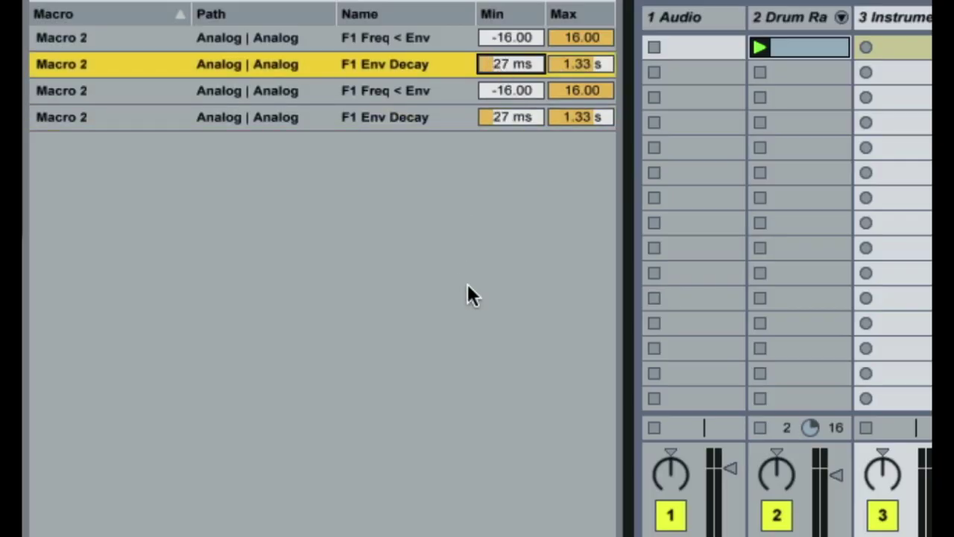
- Raise the minimum of both F1 Freq < Env mappings of Macro 2 to 0.00
key(Up)
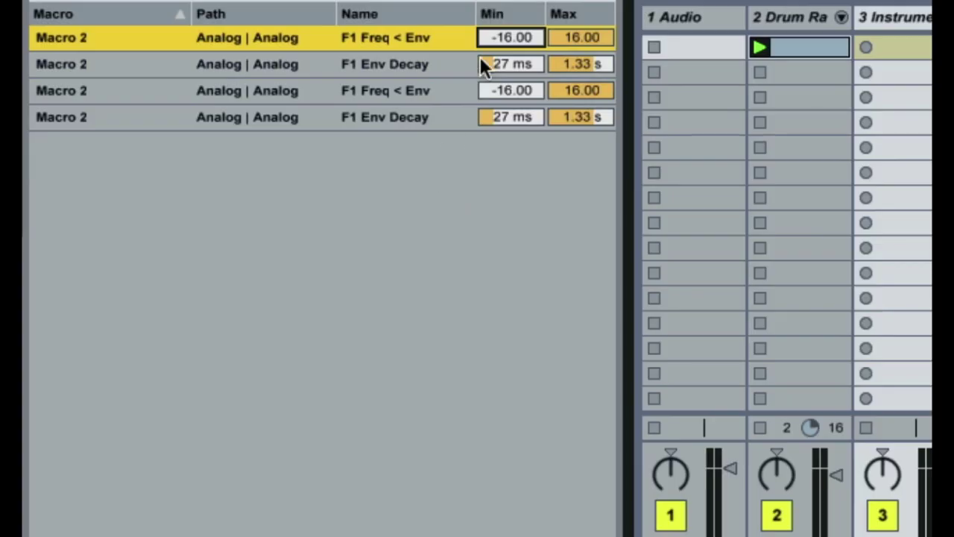
drag(514, 35, 514, 19)
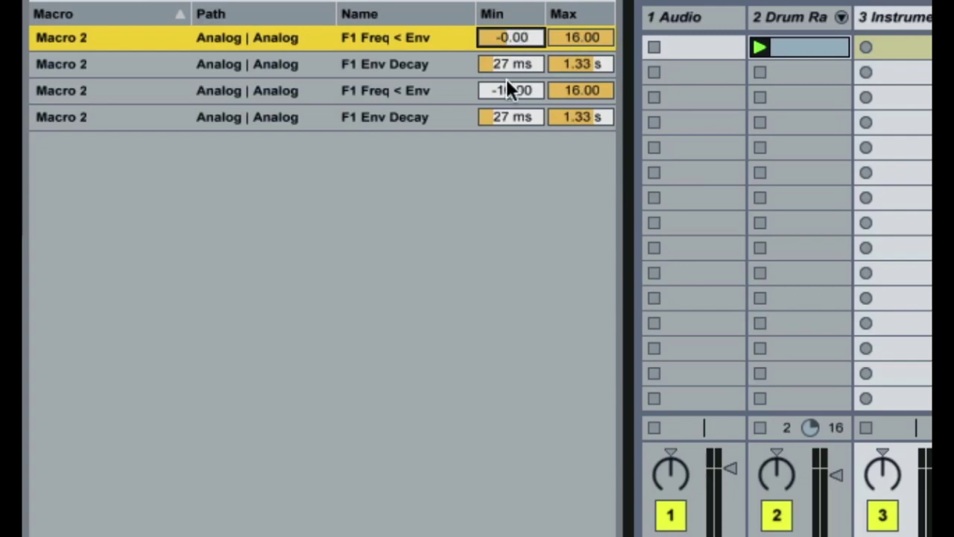
drag(507, 83, 507, 79)
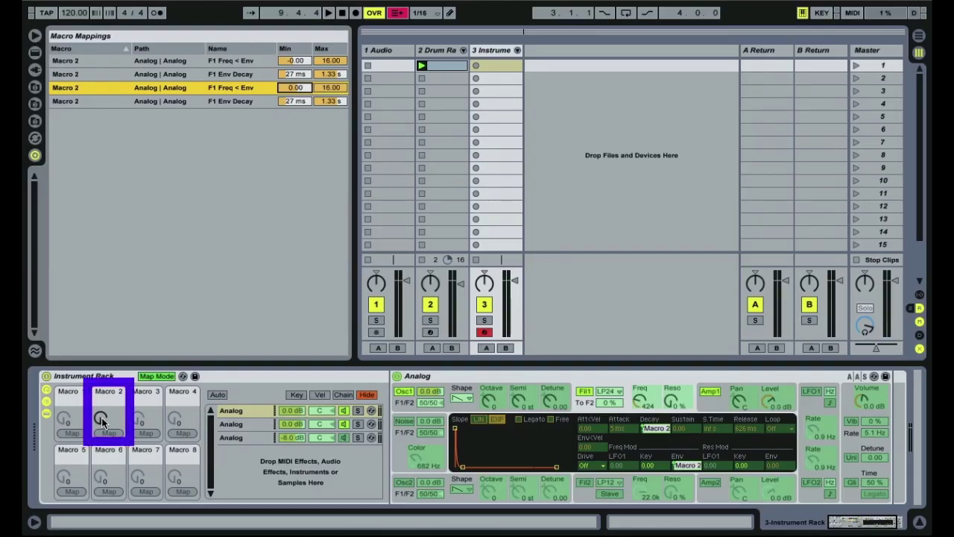
- Set the Macro 2 dial to 8 and leave macro map mode
click(102, 422)
mouse_move(102, 422)
mouse_down()
mouse_move(102, 333)
mouse_move(102, 395)
mouse_up()
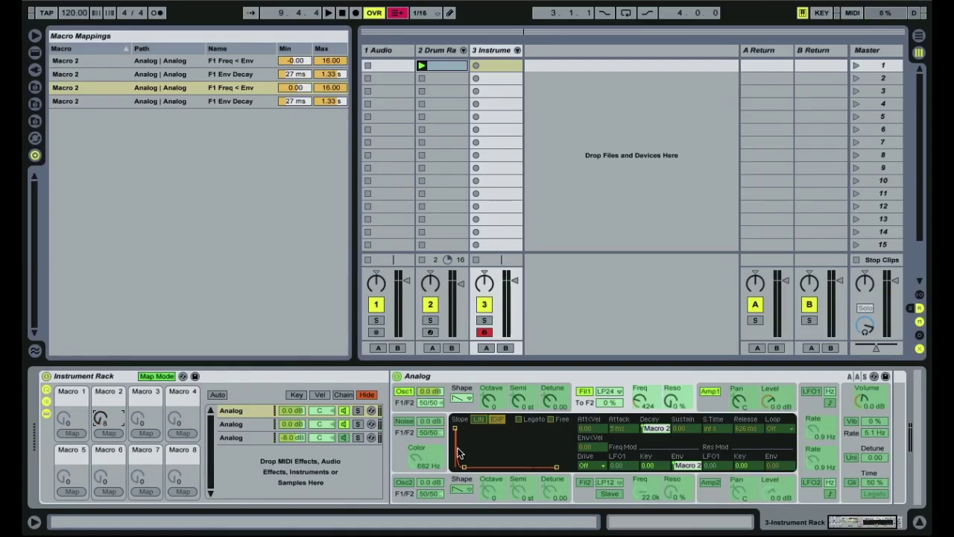
click(150, 381)
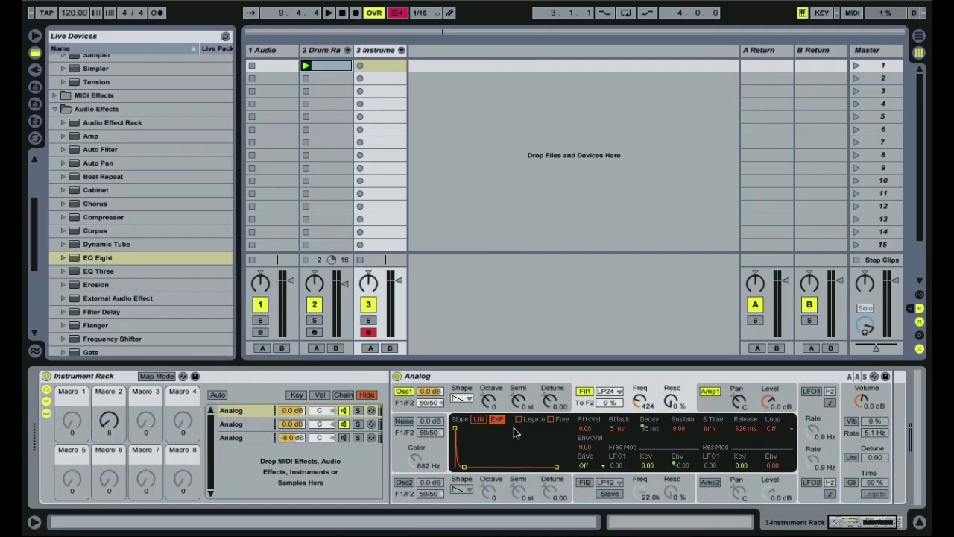
- Map the Filter 1 Freq of the first and second Analog chains to Macro 1
right_click(641, 404)
click(674, 326)
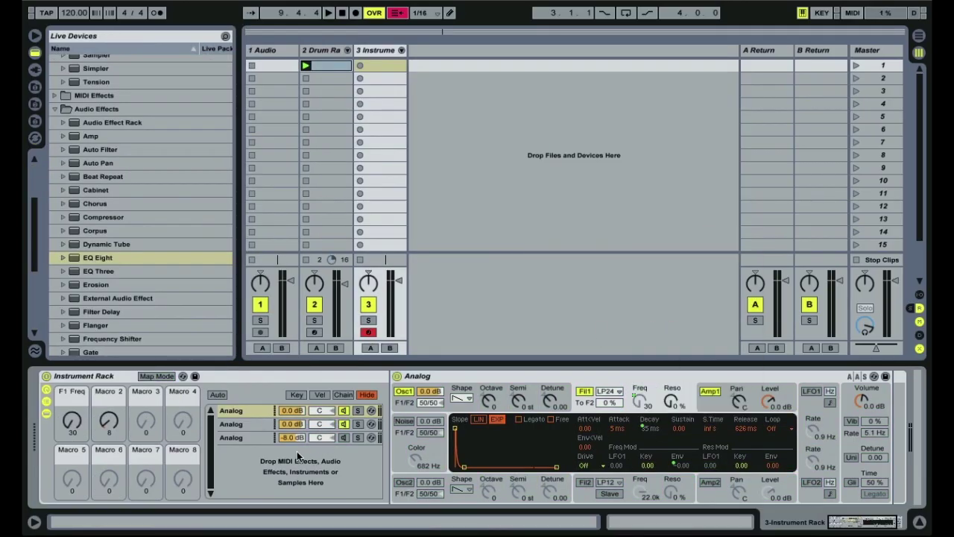
click(251, 425)
right_click(639, 403)
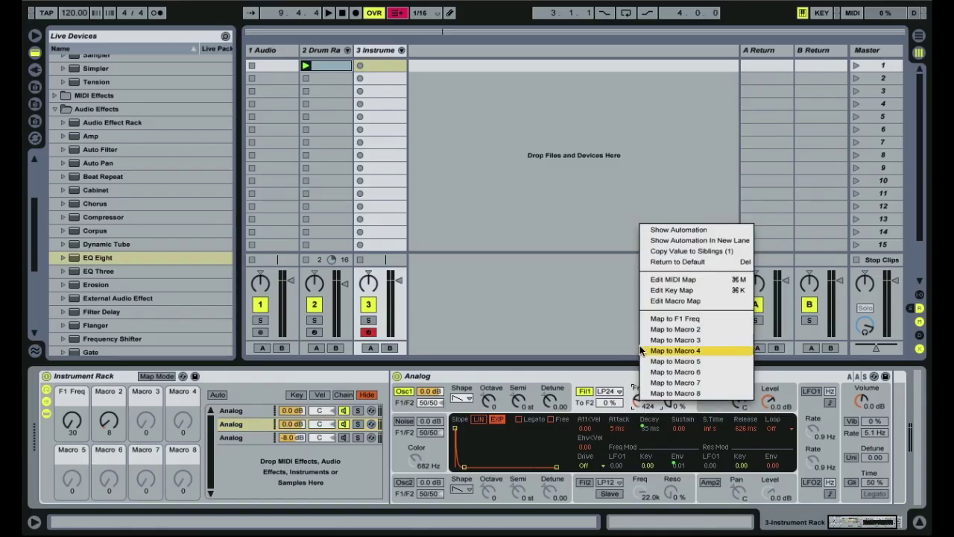
click(631, 321)
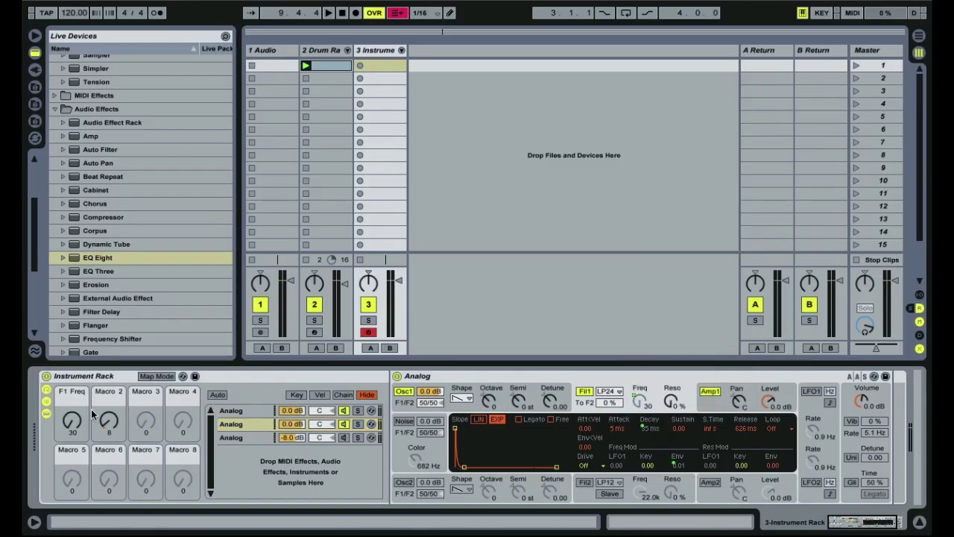
- Set the minimum of both F1 Freq macro mappings to 363
click(158, 376)
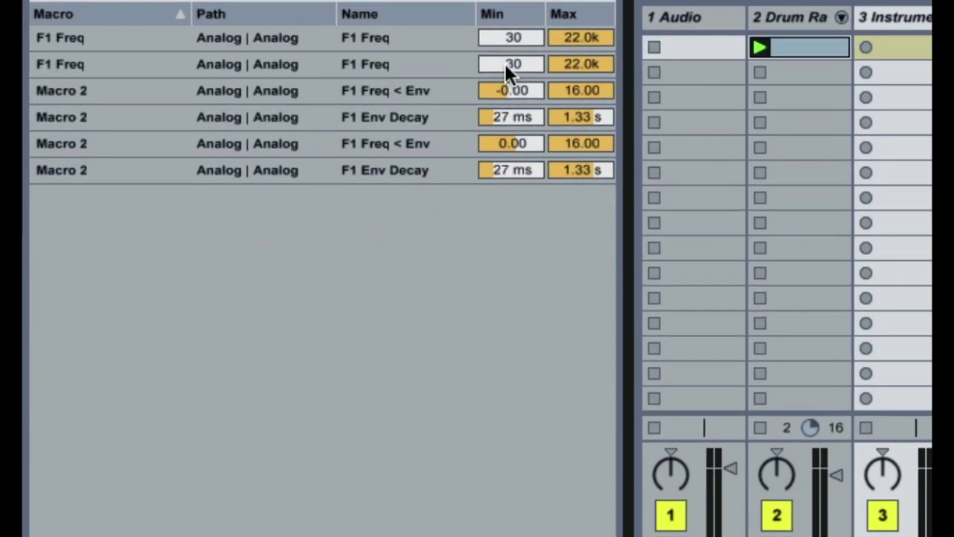
drag(453, 68, 445, 66)
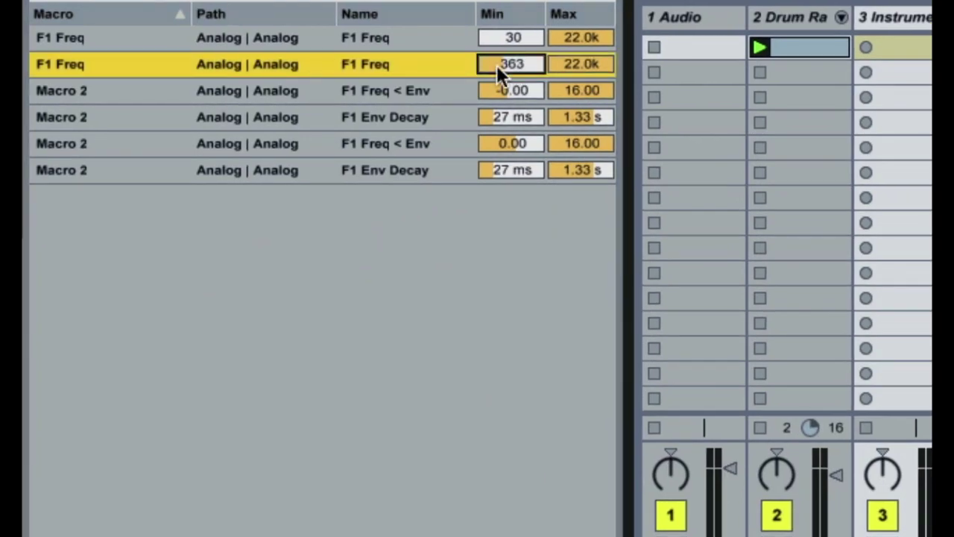
drag(504, 41, 504, 28)
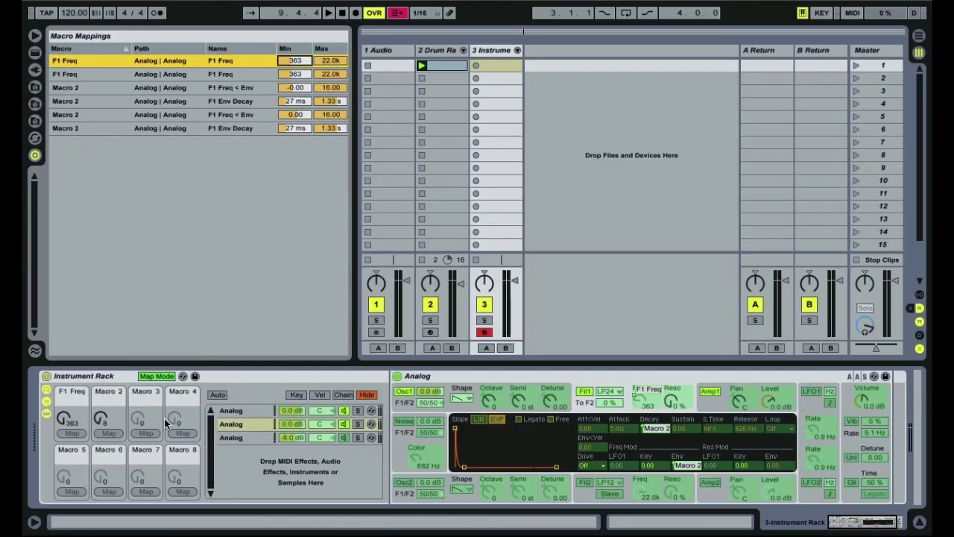
- Set Macro 2 to 93 and the F1 Freq macro to 457, leaving macro map mode
drag(101, 419, 100, 370)
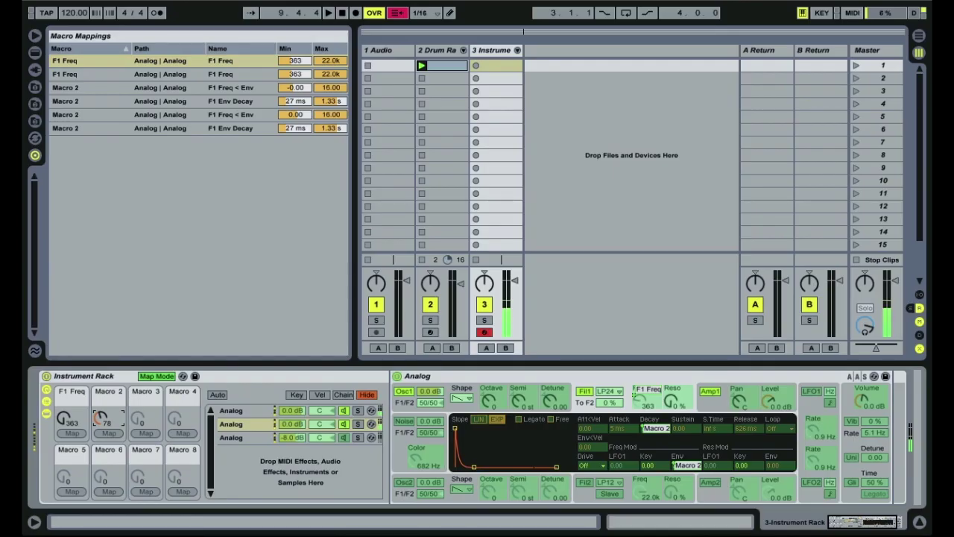
drag(97, 422, 97, 411)
drag(63, 419, 63, 358)
drag(64, 419, 64, 466)
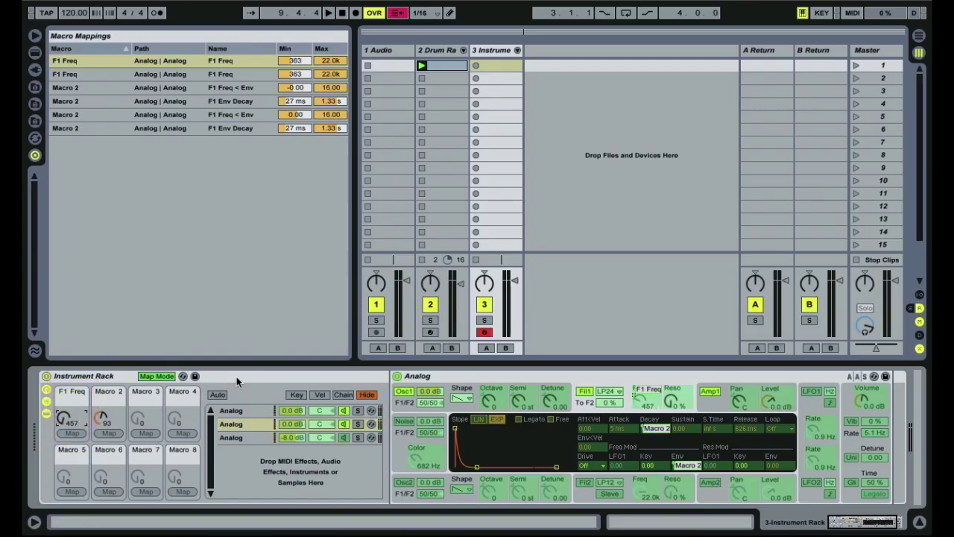
click(159, 376)
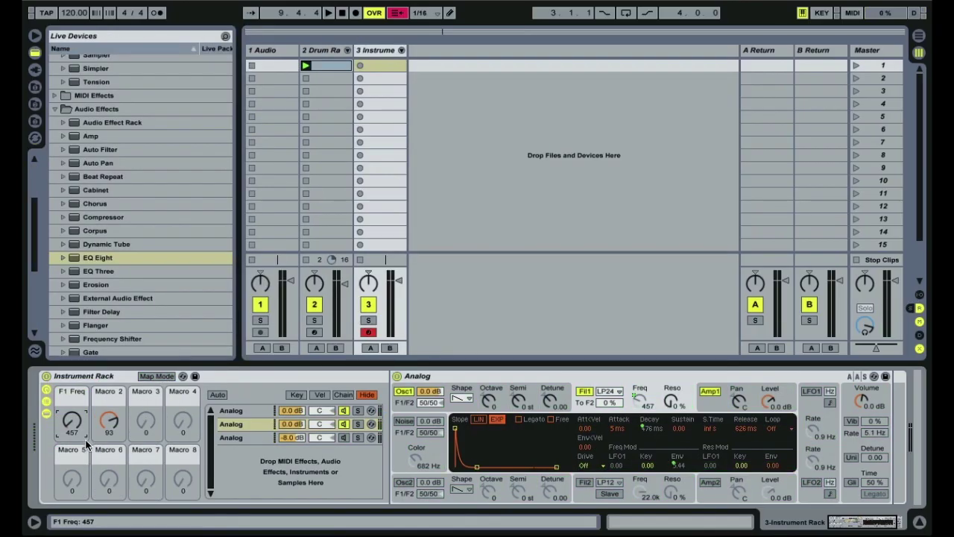
- Rename Macro 2 as FilterEnv
click(110, 407)
right_click(110, 397)
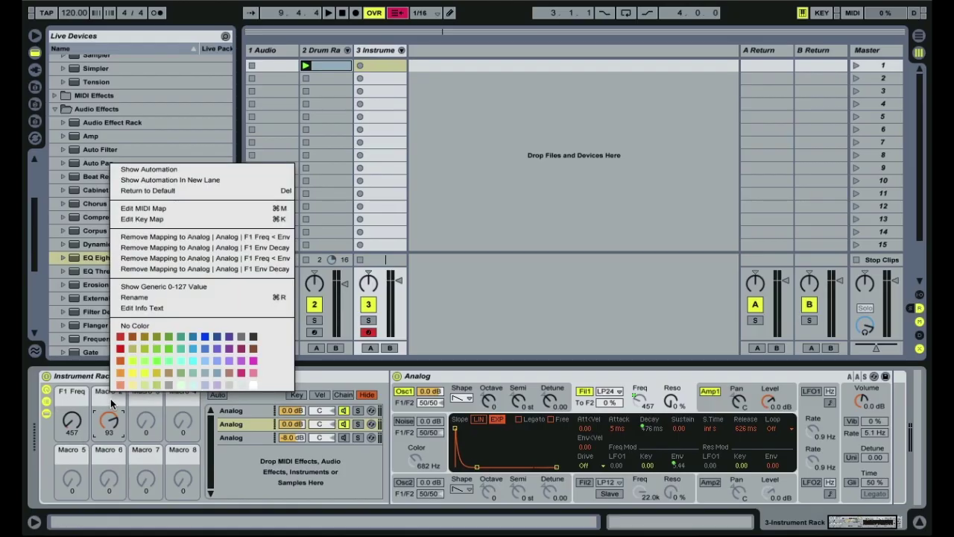
click(166, 292)
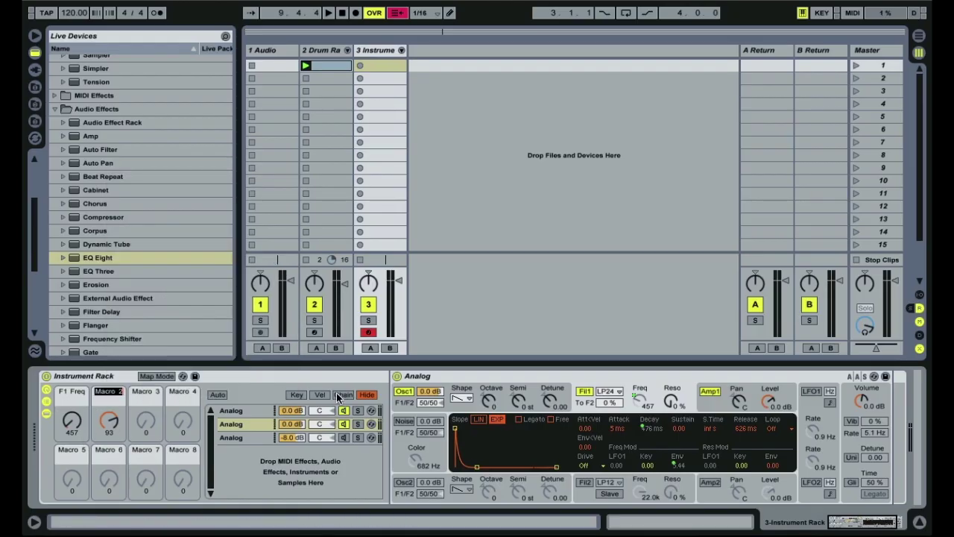
text(FilterEnv)
- Rename the F1 Freq macro as Cutoff
right_click(80, 397)
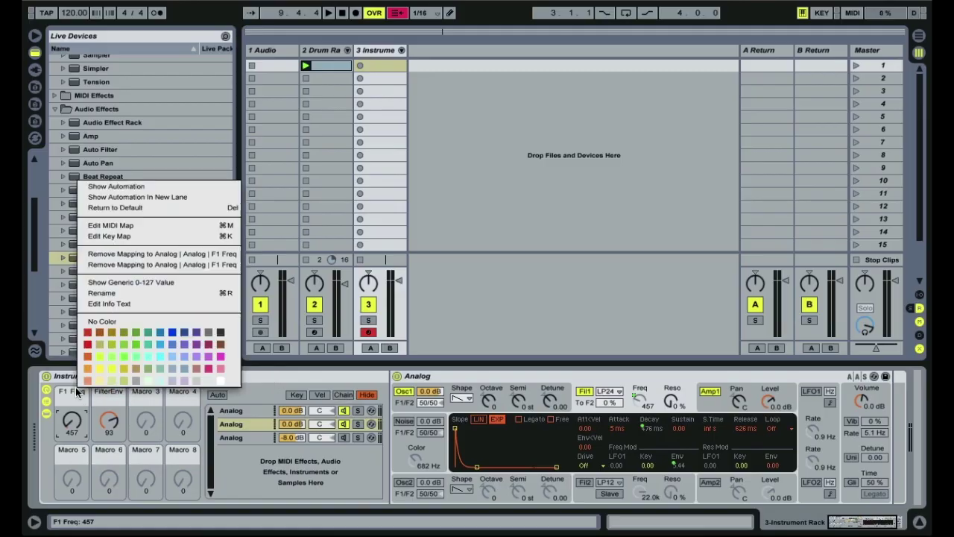
click(101, 296)
text(Cutoff)
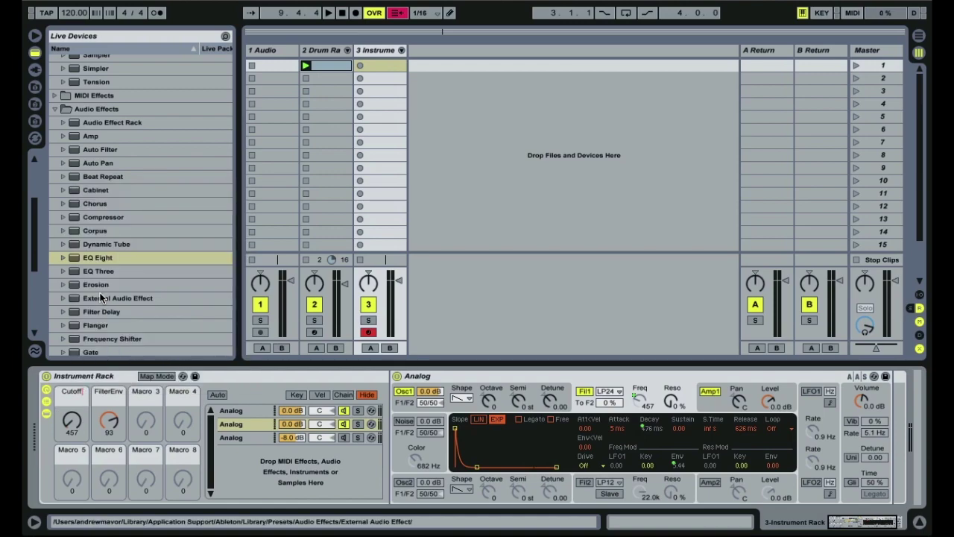
key(Return)
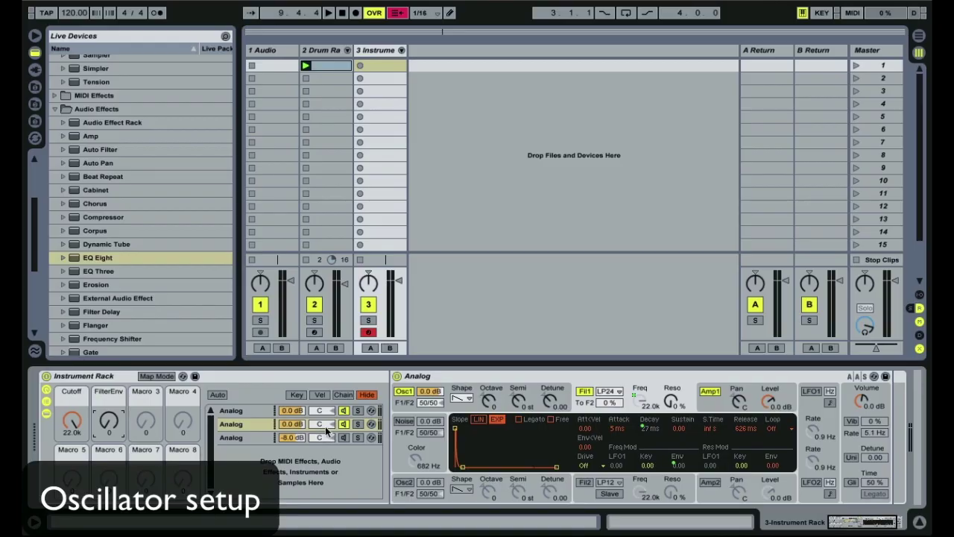
- Solo the first Analog chain and enable its Osc2 at octave 1, detuning Osc2 to 0.04 and Osc1 to -0.03
click(358, 410)
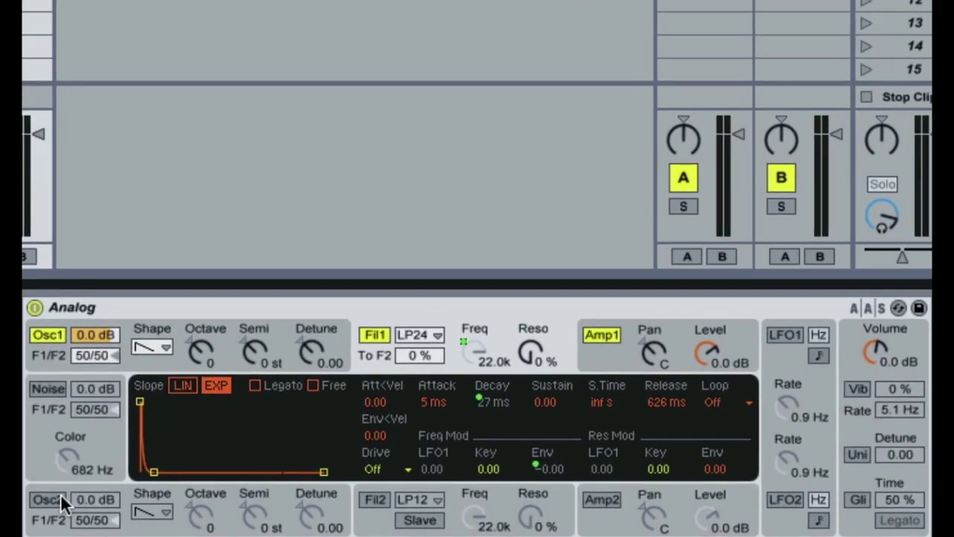
click(59, 496)
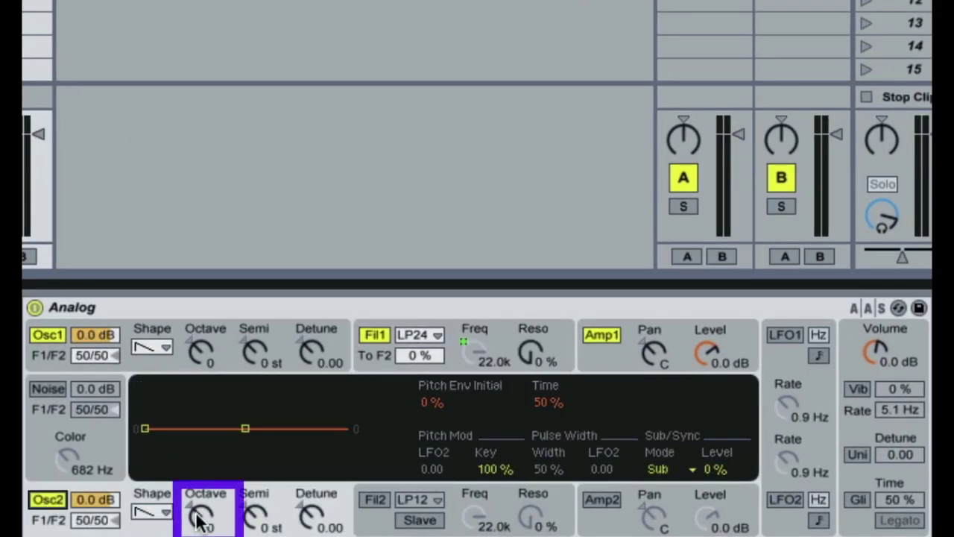
drag(202, 515, 202, 507)
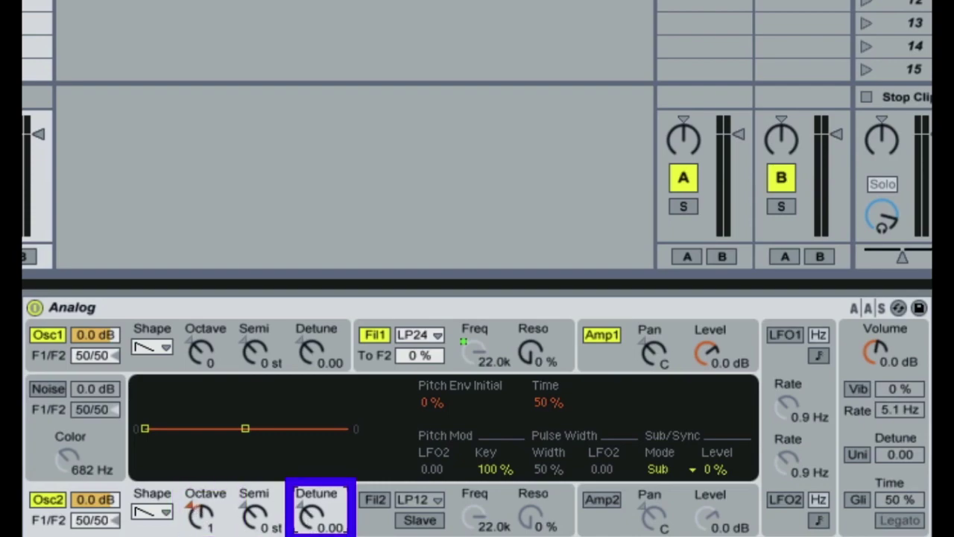
drag(304, 509, 302, 507)
drag(311, 349, 311, 354)
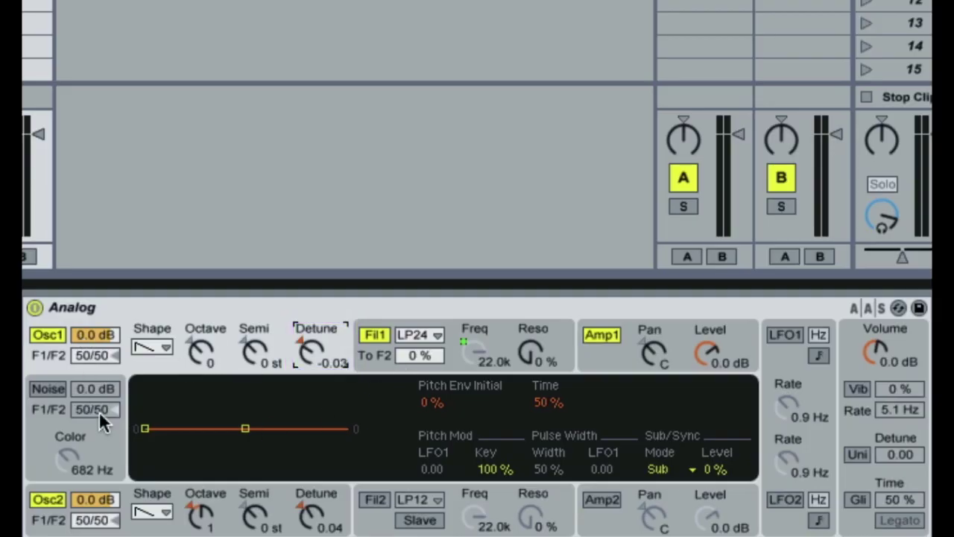
- Route Osc1 and Osc2 of the first Analog chain entirely to F1 and unsolo the chain
drag(95, 353, 86, 302)
drag(100, 520, 71, 528)
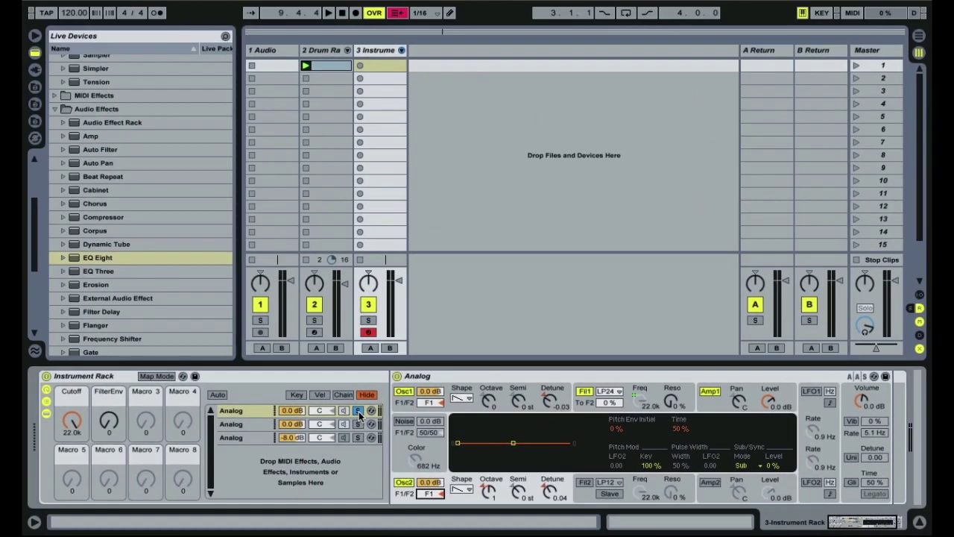
click(359, 411)
click(359, 411)
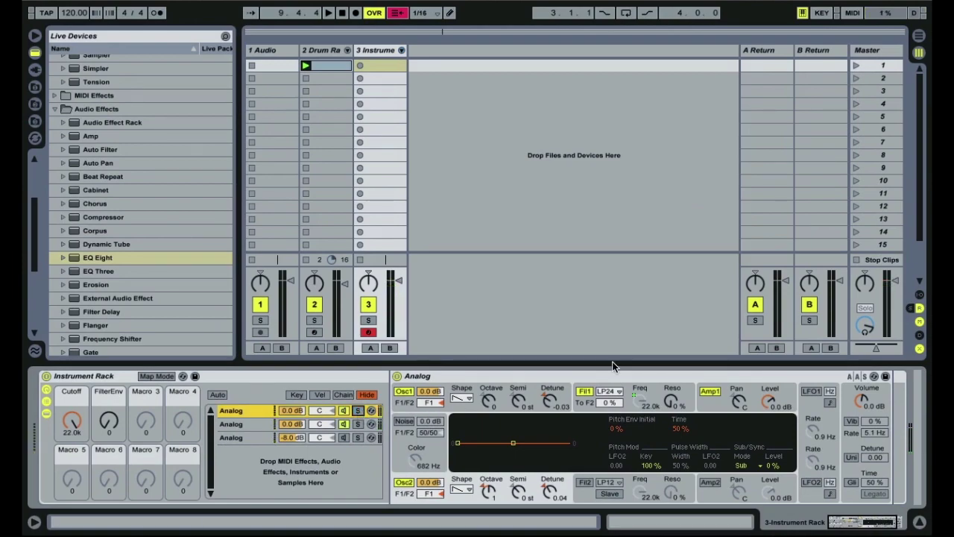
- Add a Utility effect after the Instrument Rack and lower its gain to about -7 dB
scroll(105, 284, down, 6)
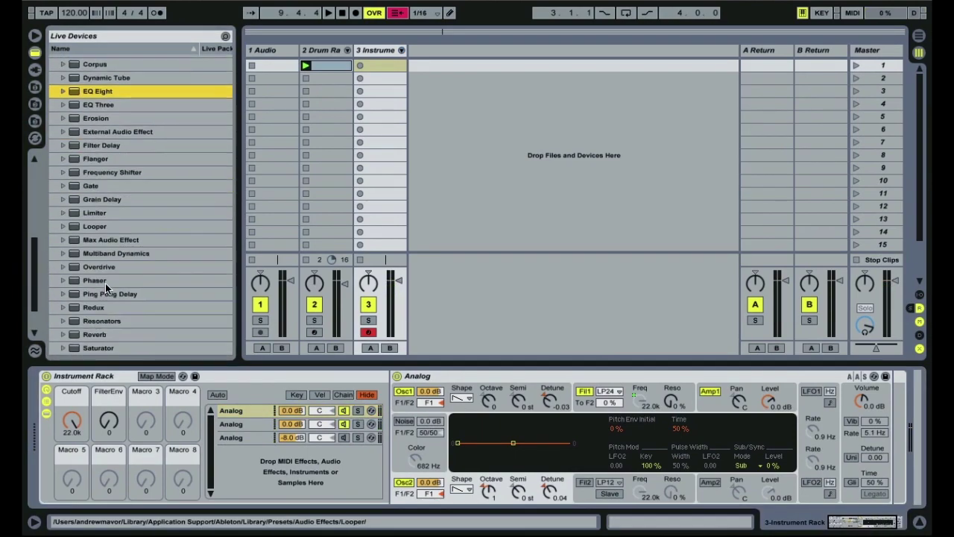
drag(94, 321, 879, 439)
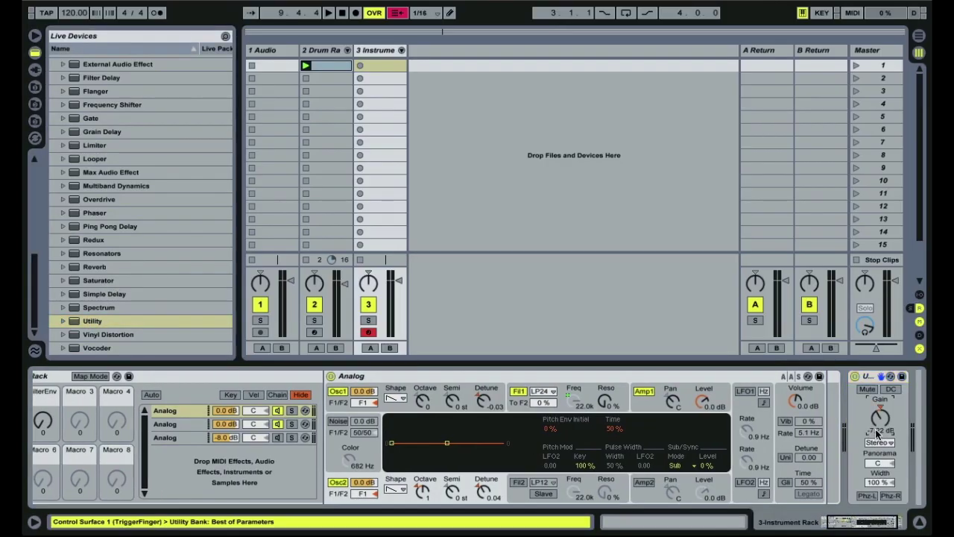
click(857, 526)
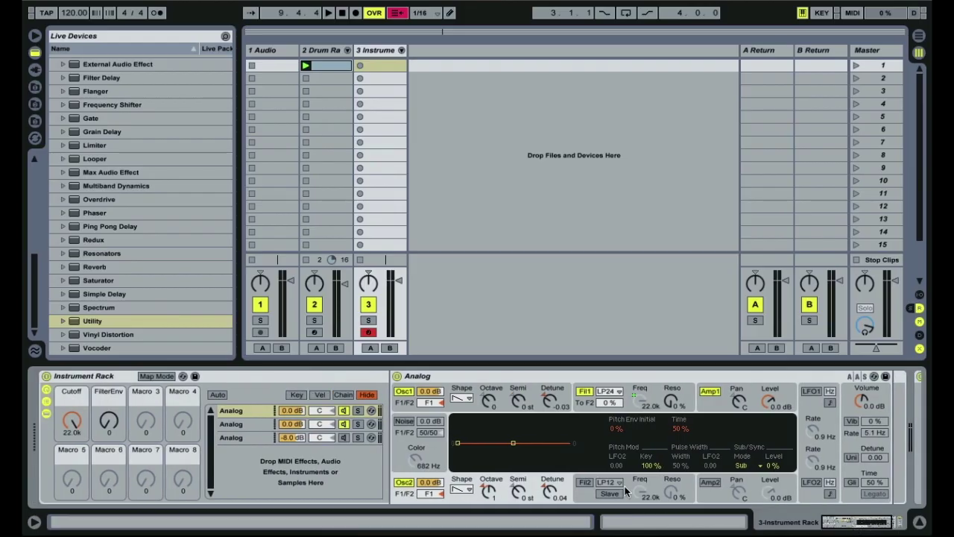
- In the second Analog chain, set Osc1 to 7 semitones and route it entirely to F1
click(245, 422)
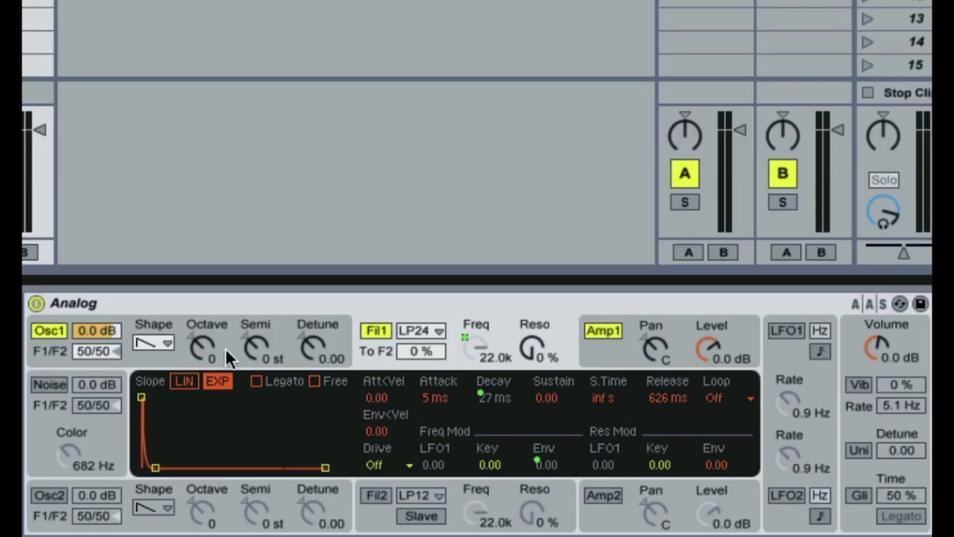
mouse_move(248, 342)
mouse_down()
mouse_move(248, 307)
mouse_move(256, 350)
mouse_up()
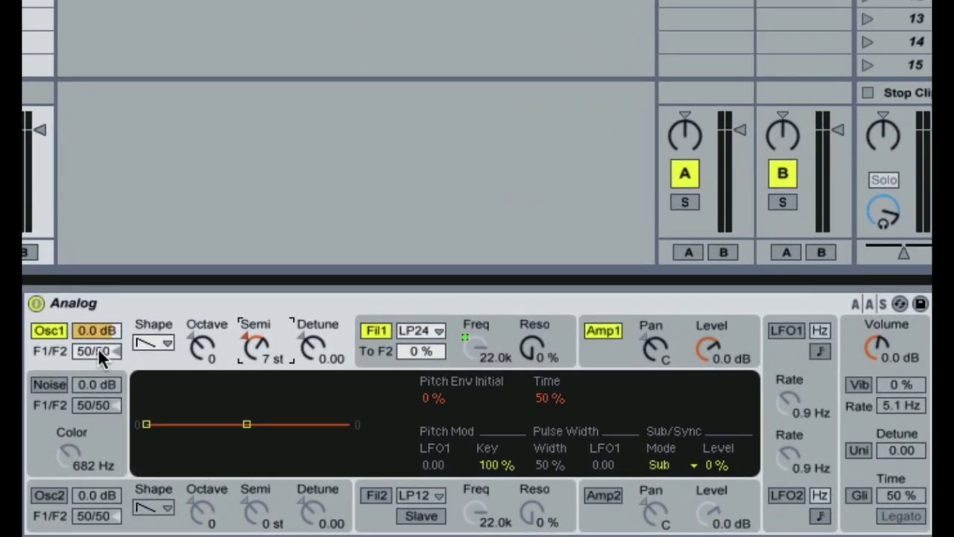
drag(98, 348, 98, 321)
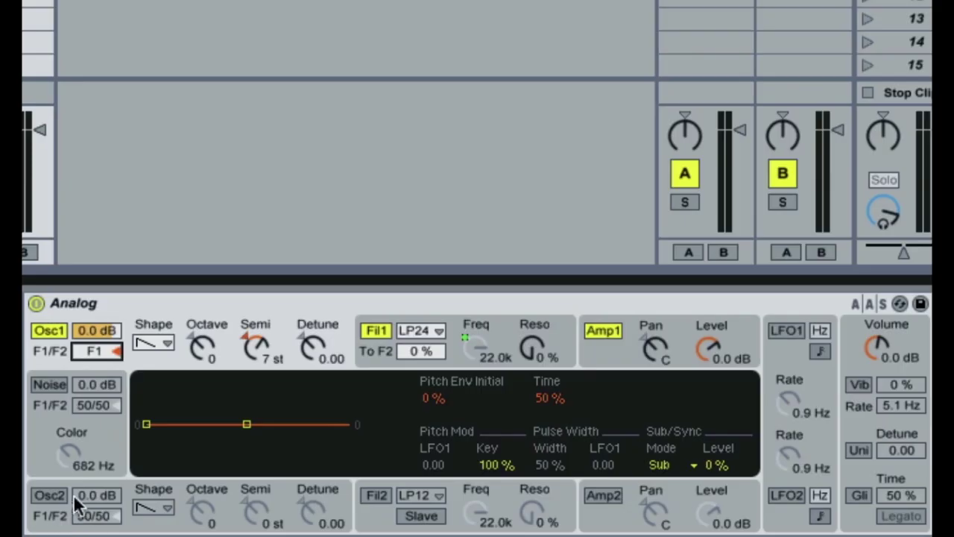
- Enable Osc2 in the second Analog chain, routed entirely to F1 with its octave set to 2
click(48, 496)
drag(84, 514, 84, 492)
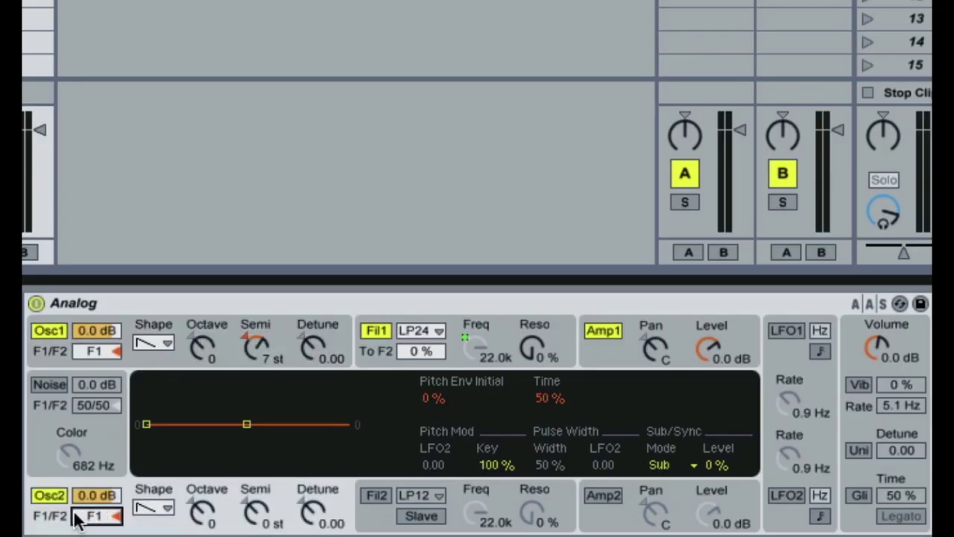
drag(202, 512, 202, 492)
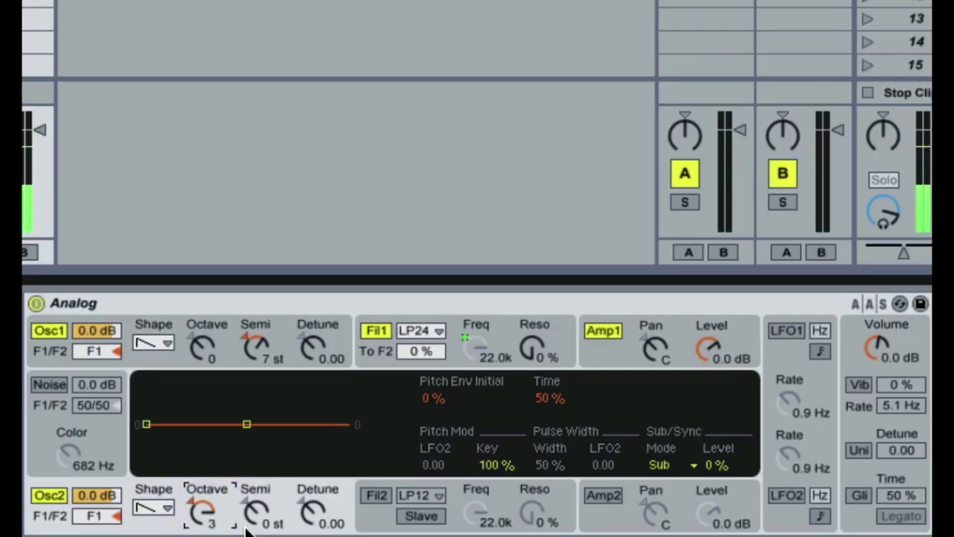
drag(213, 517, 213, 527)
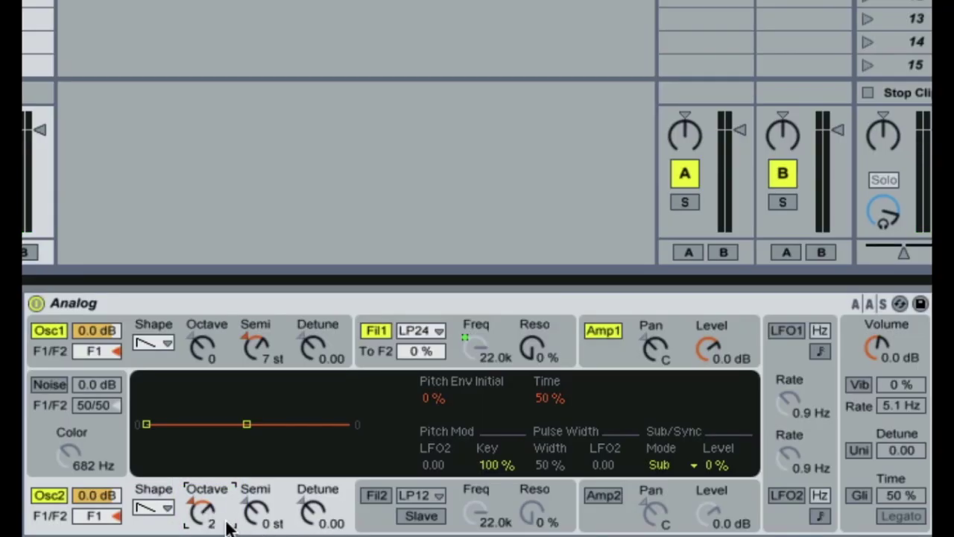
- Change the shape of both Osc2 and Osc1 in the second chain to a rectangle wave
click(155, 510)
click(144, 467)
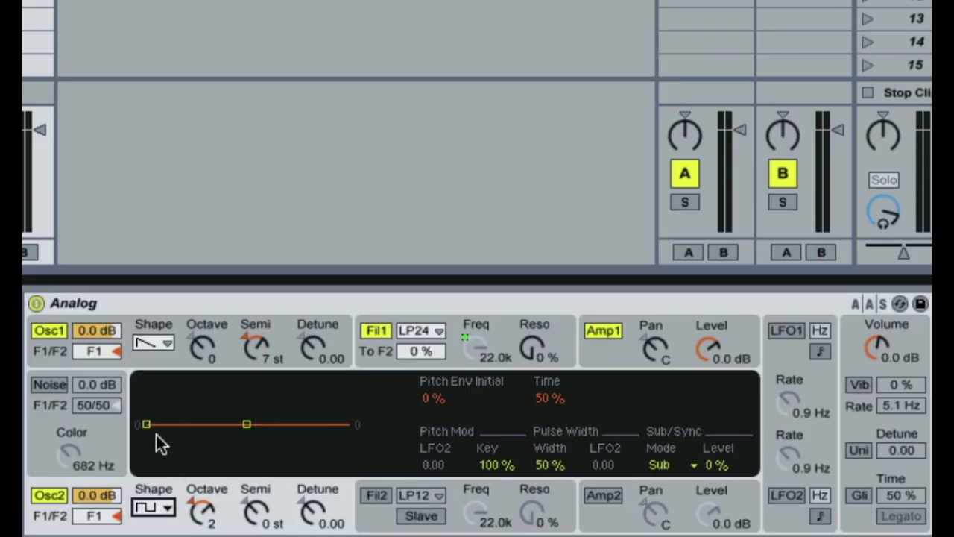
click(158, 343)
click(157, 396)
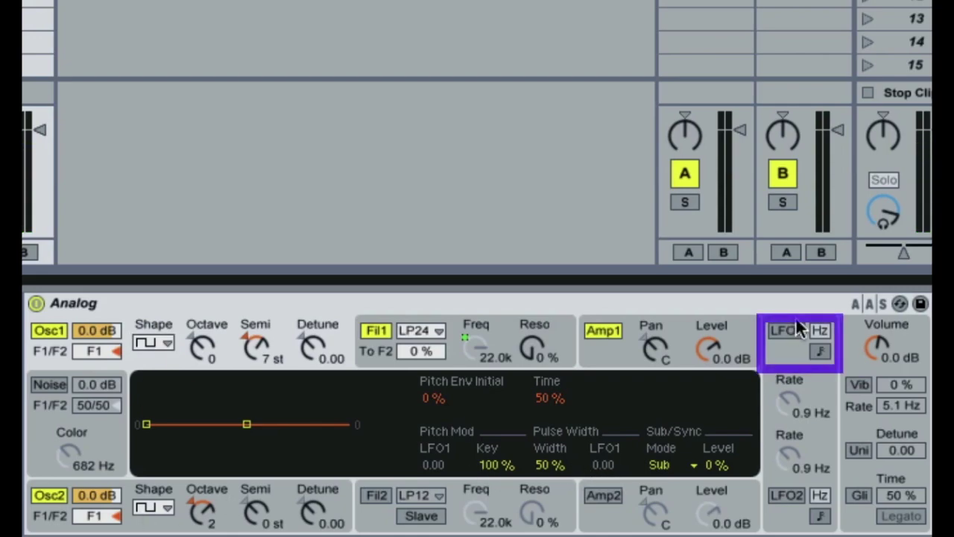
- Enable LFO1 at a rate of 2.7 Hz and set Osc1's pulse width LFO1 modulation to 0.89
click(776, 334)
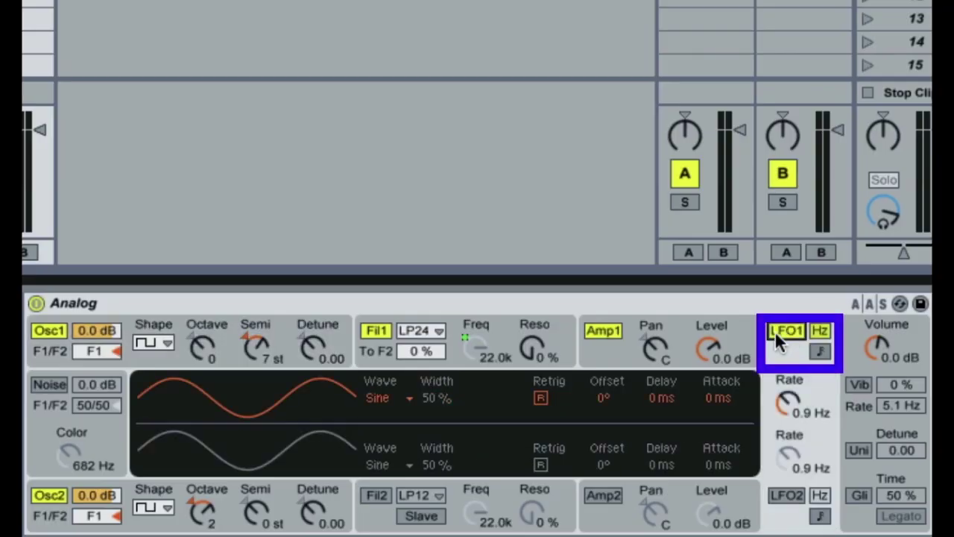
click(279, 323)
mouse_move(603, 465)
mouse_down()
mouse_move(603, 451)
mouse_move(603, 469)
mouse_up()
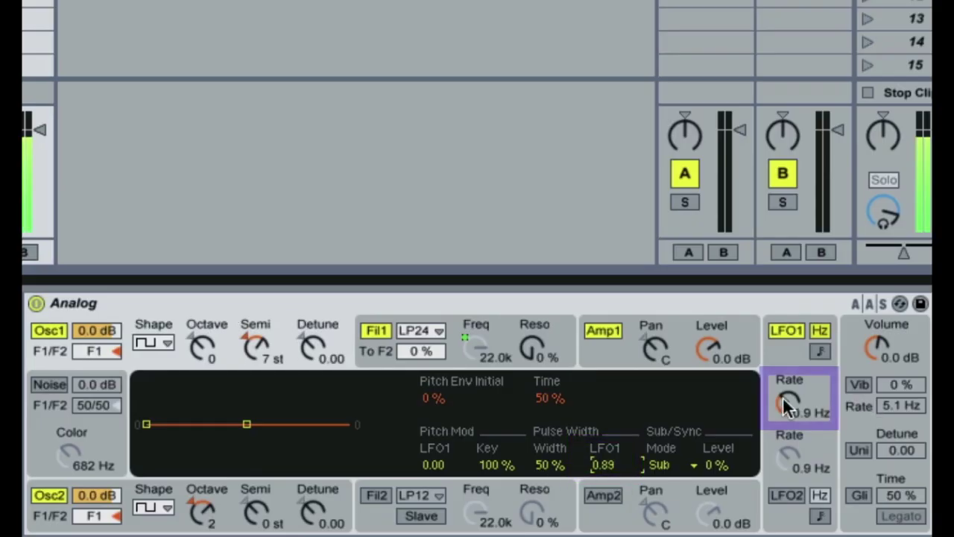
mouse_move(783, 396)
mouse_down()
mouse_move(782, 367)
mouse_move(783, 384)
mouse_up()
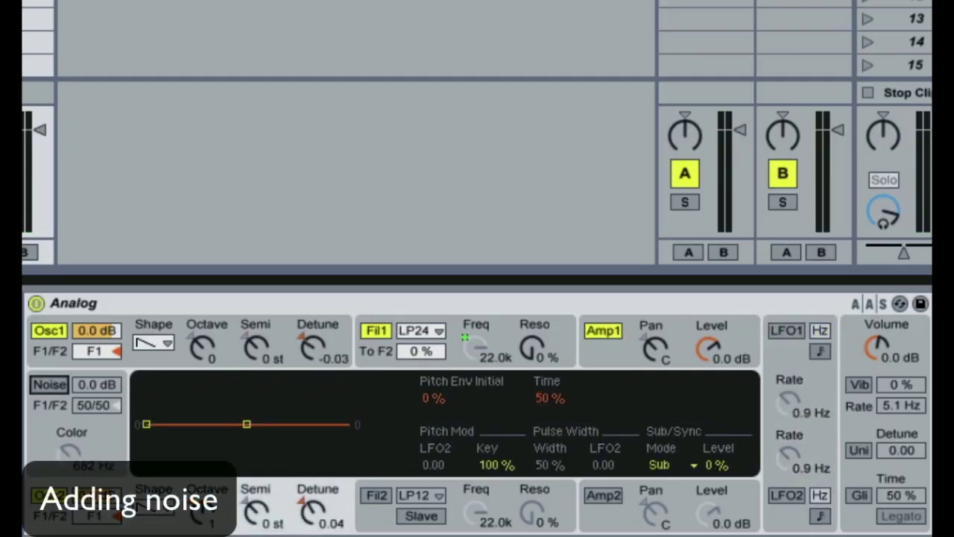
- Enable the noise generator in the first Analog chain and raise its Color
click(38, 380)
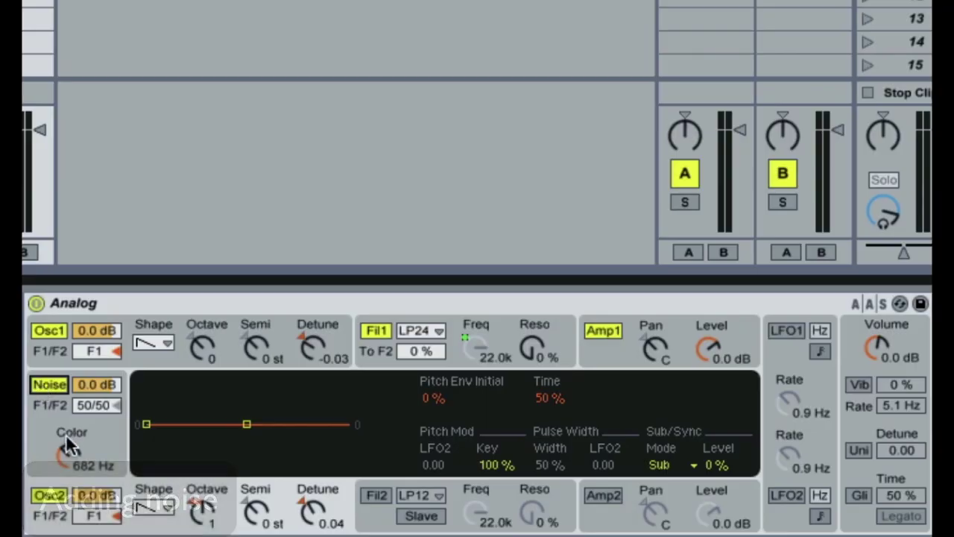
drag(66, 434, 84, 362)
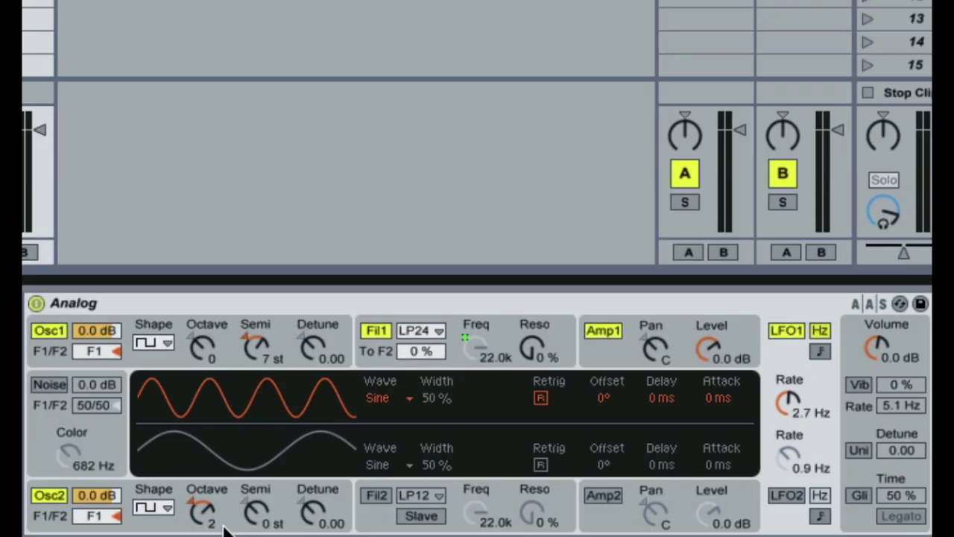
- Set the second chain's Osc2 octave to 1 and route Osc1 and 100 % of Filter 1 into an enabled Filter 2
drag(202, 512, 203, 526)
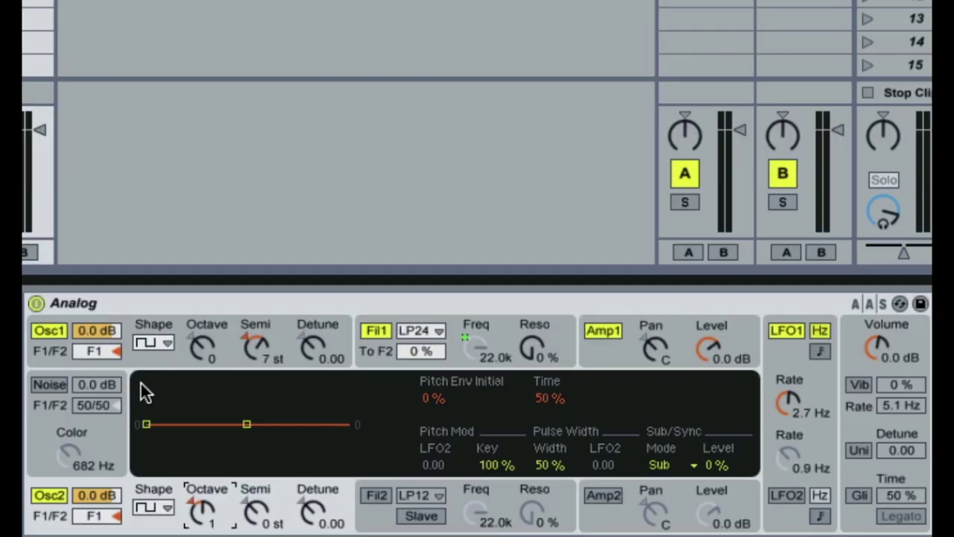
click(94, 352)
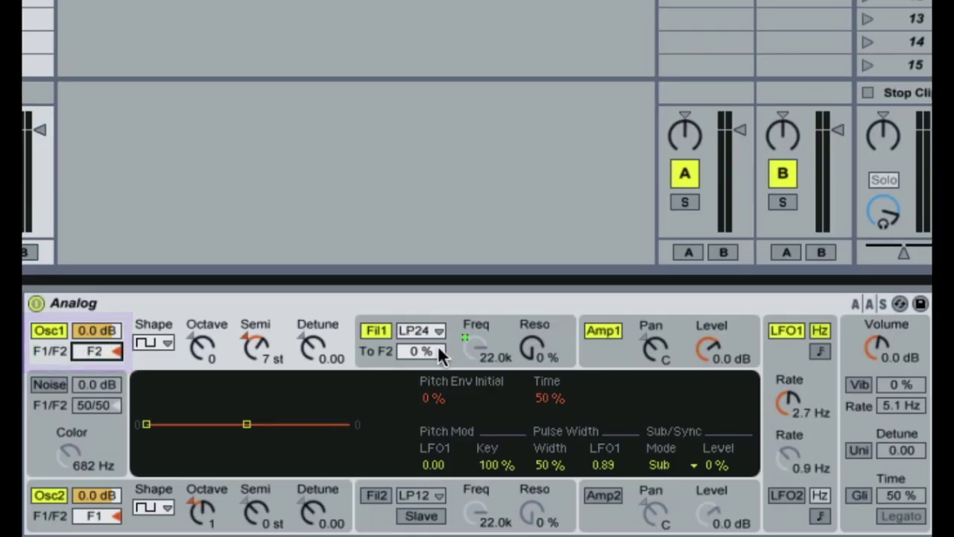
drag(424, 348, 424, 305)
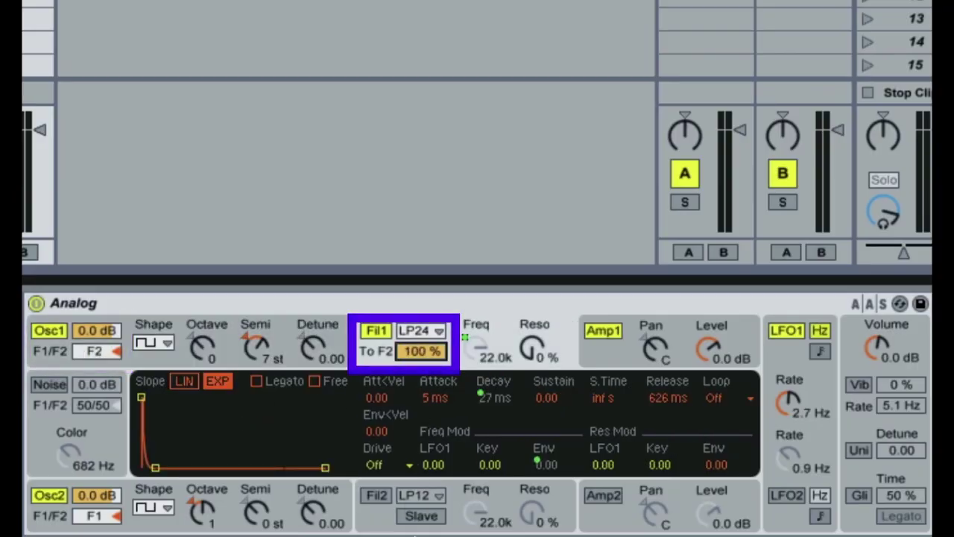
click(375, 496)
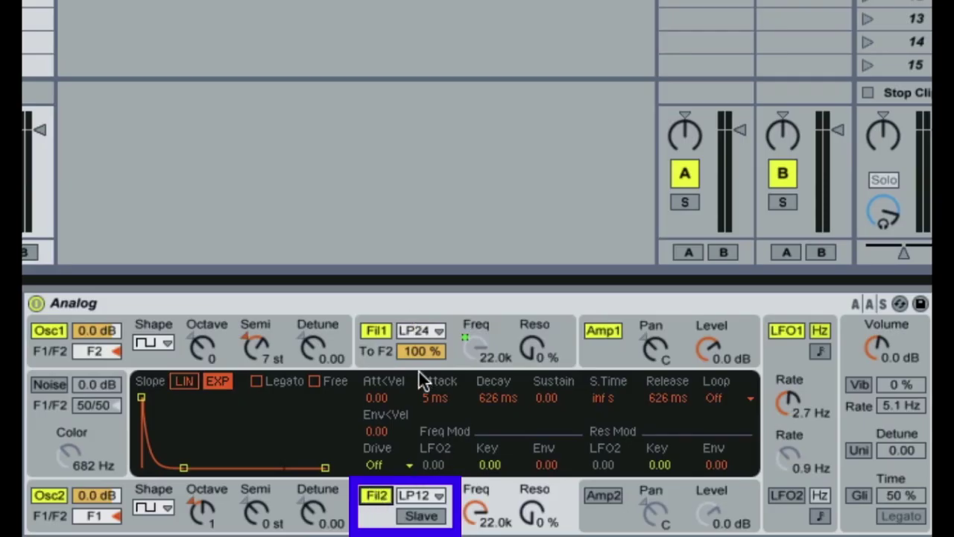
- Set the second chain's Filter 1 type to HP24 and its Filter 2 type to LP24
click(420, 330)
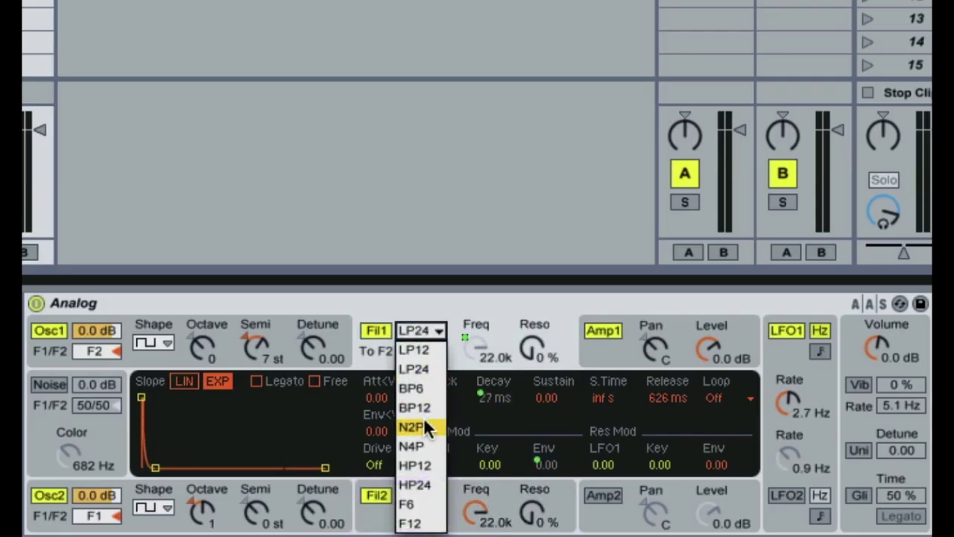
click(430, 485)
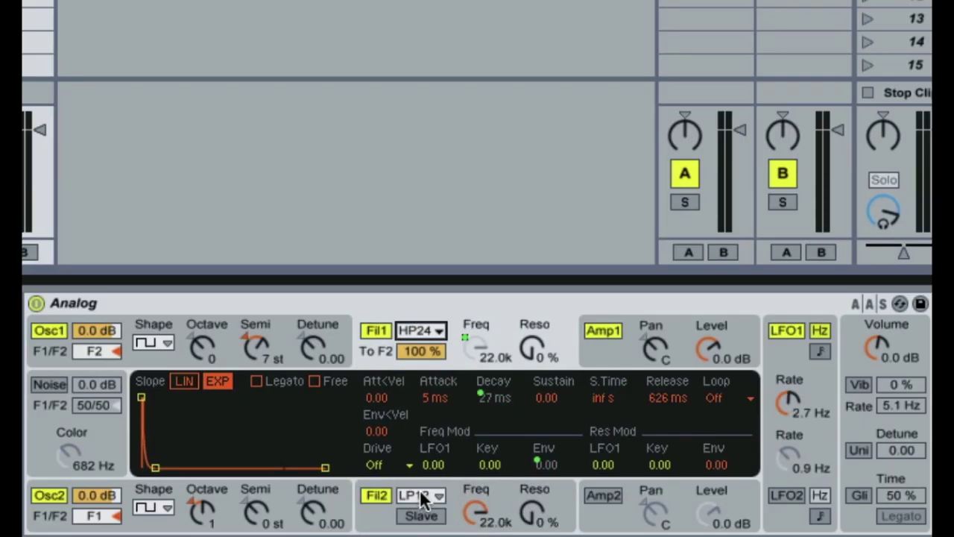
click(421, 498)
click(415, 308)
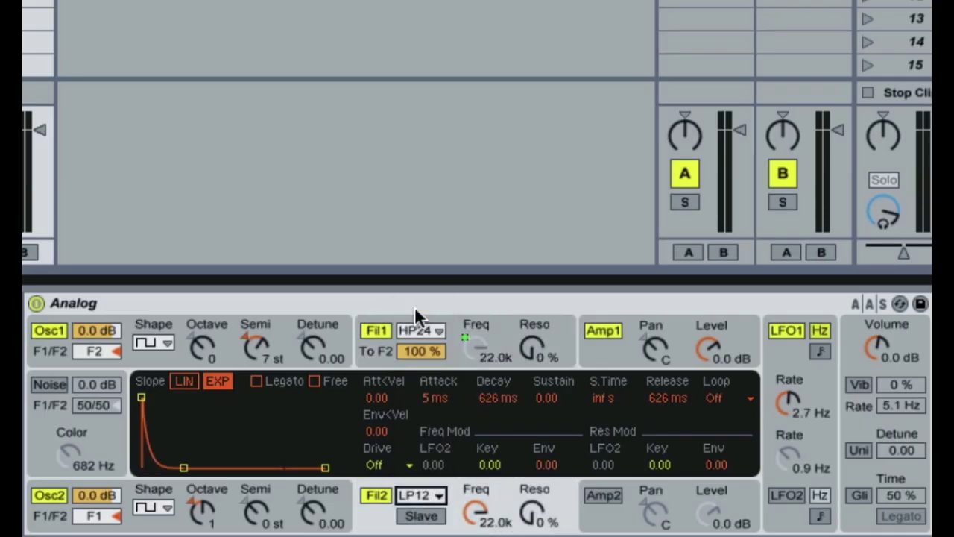
click(422, 496)
click(436, 316)
- Unmap Filter 1's envelope Decay and Freq Mod Env from FilterEnv, and show Filter 2's envelope settings
click(369, 334)
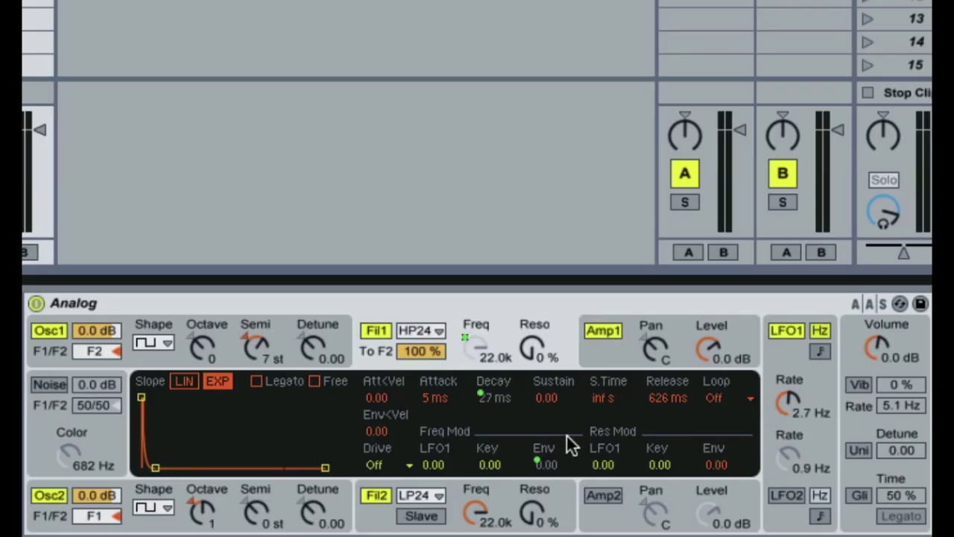
right_click(490, 395)
click(525, 269)
right_click(546, 472)
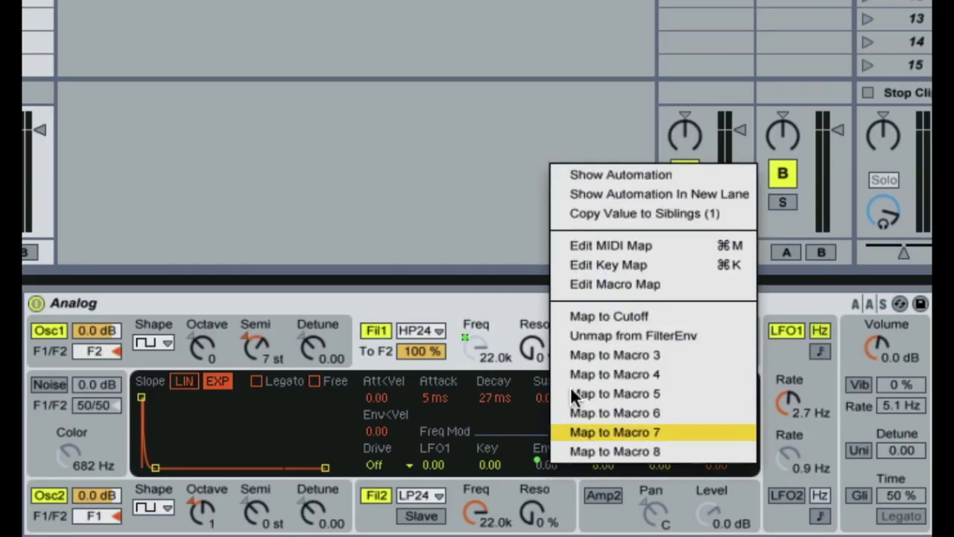
click(595, 339)
click(387, 524)
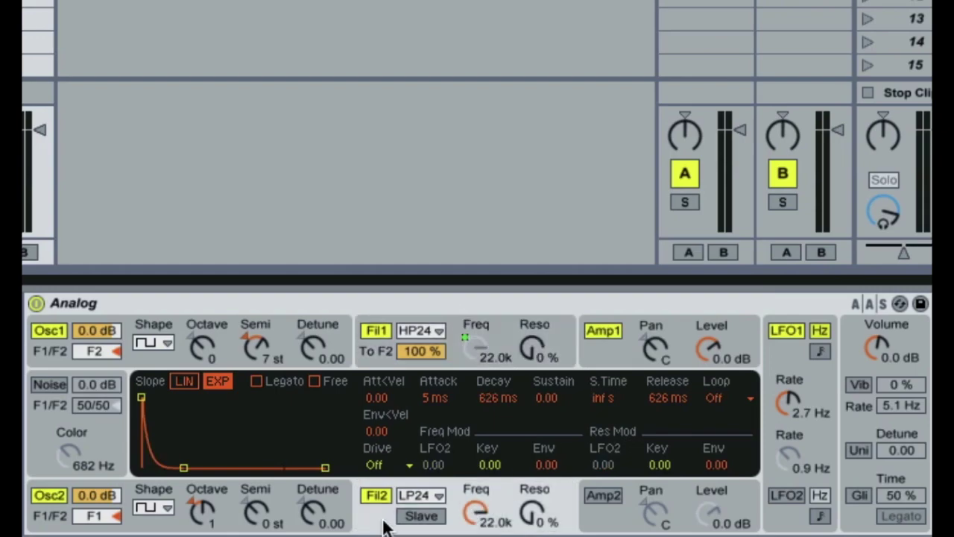
- Map Filter 2's envelope Decay and Freq Mod Env in the second chain to the FilterEnv macro
right_click(493, 400)
click(547, 273)
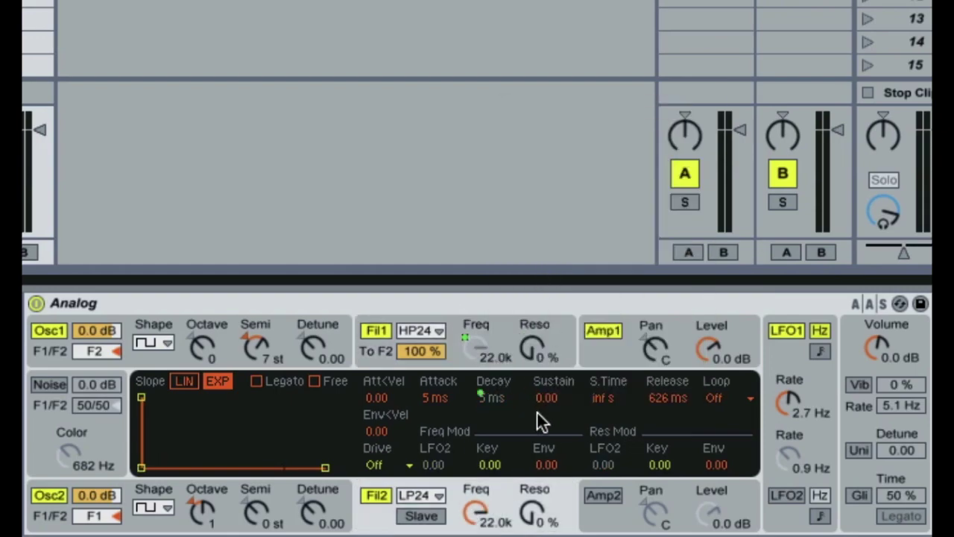
right_click(548, 465)
click(599, 332)
- Map Filter 2's Freq to the Cutoff macro and unmap Filter 1's Freq from it
right_click(473, 514)
click(504, 370)
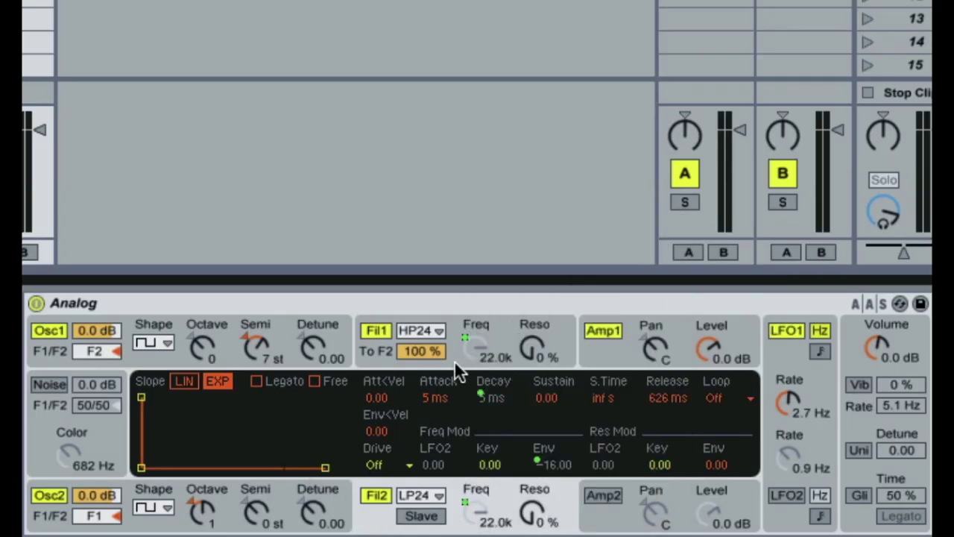
right_click(474, 346)
click(525, 197)
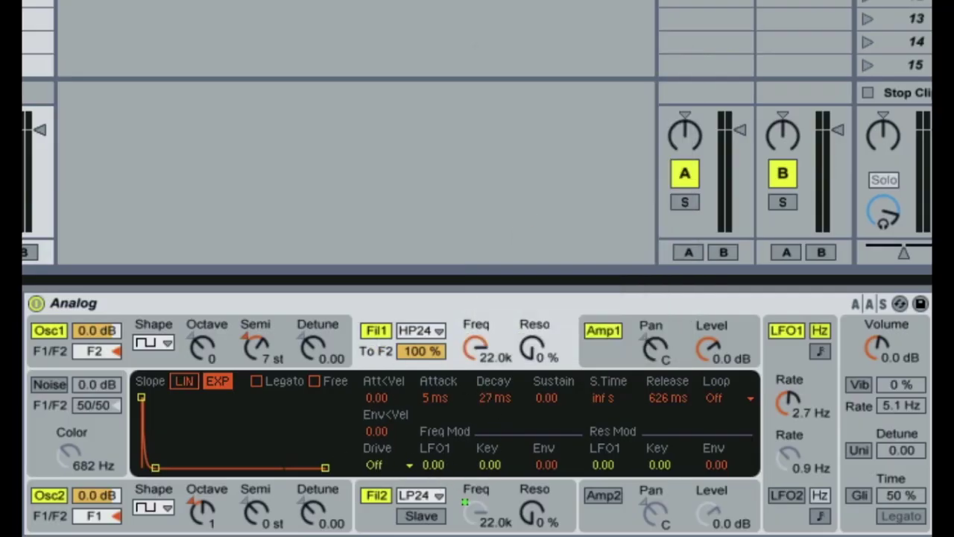
click(371, 518)
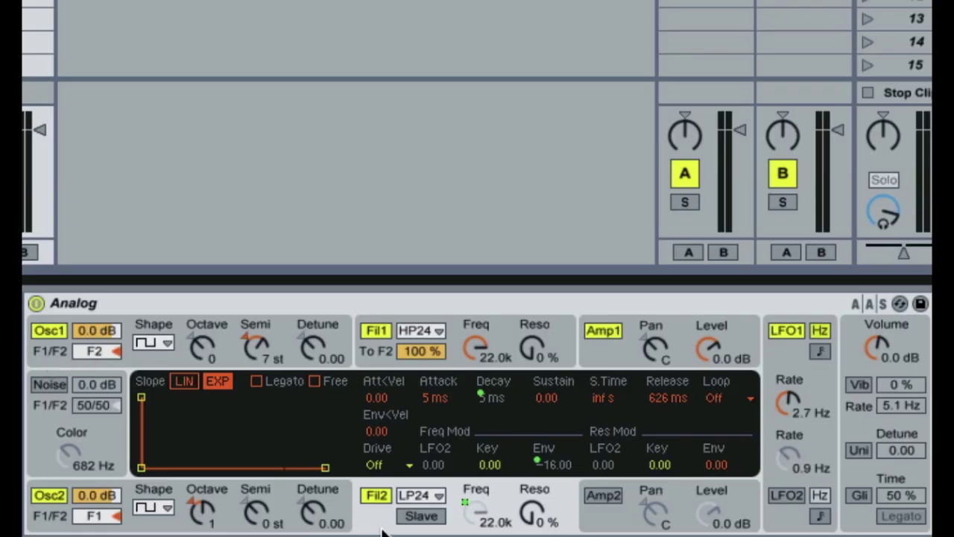
- Enable Amp2 with envelope Sustain 1.00 and Release 150 ms, and switch off Amp1
click(603, 495)
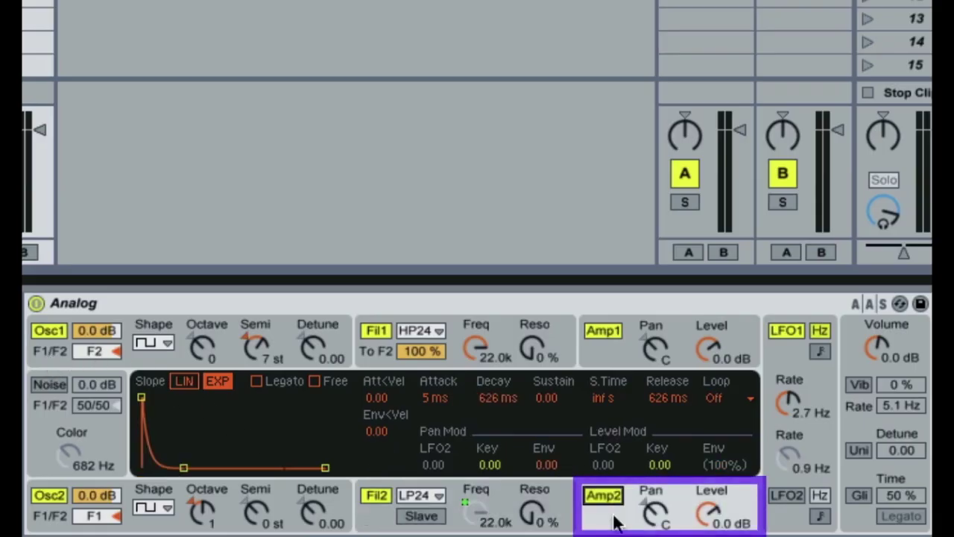
drag(546, 400, 546, 365)
drag(673, 404, 658, 399)
click(604, 331)
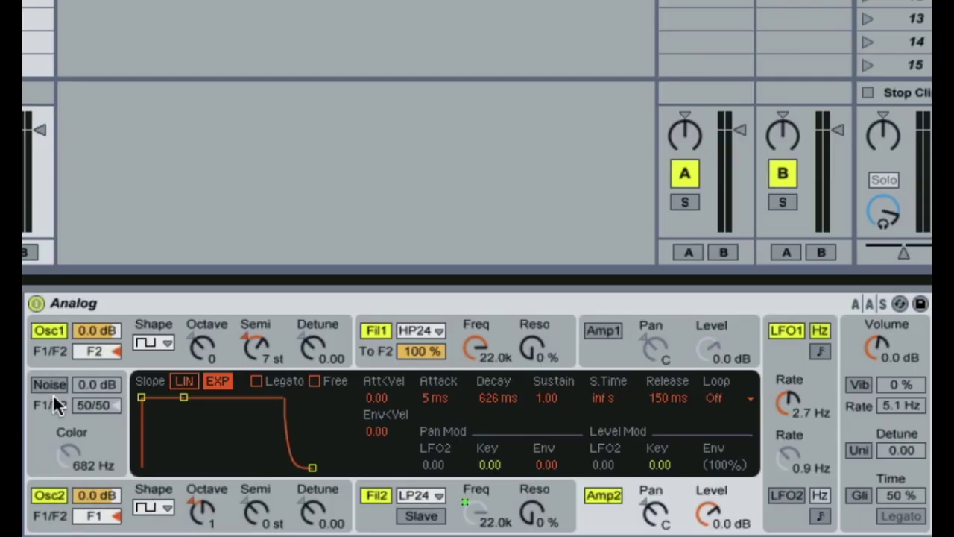
- Switch off Osc1 in the second chain and set Filter 1's Freq to 2.8k and Reso to 31 %
click(48, 330)
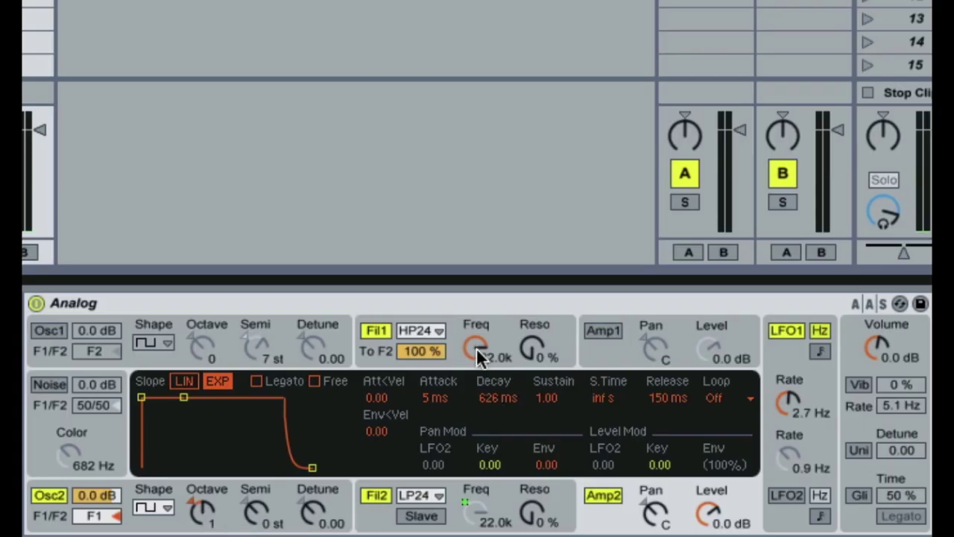
mouse_move(476, 347)
mouse_down()
mouse_move(477, 321)
mouse_move(478, 346)
mouse_move(532, 347)
mouse_move(531, 298)
mouse_move(532, 326)
mouse_move(476, 358)
mouse_up()
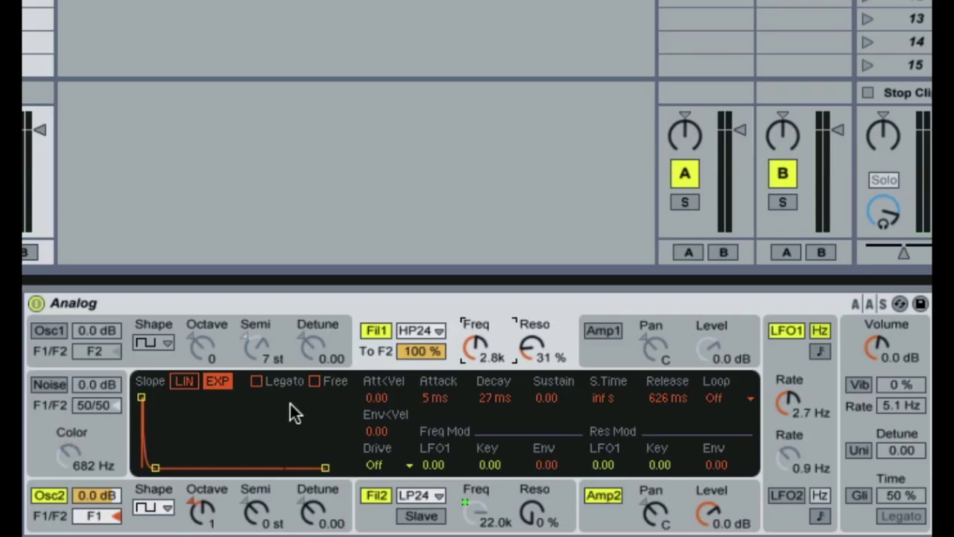
- Enable the second chain's noise generator, routed to F1, at -17 dB with Color at 22.0 kHz
click(49, 383)
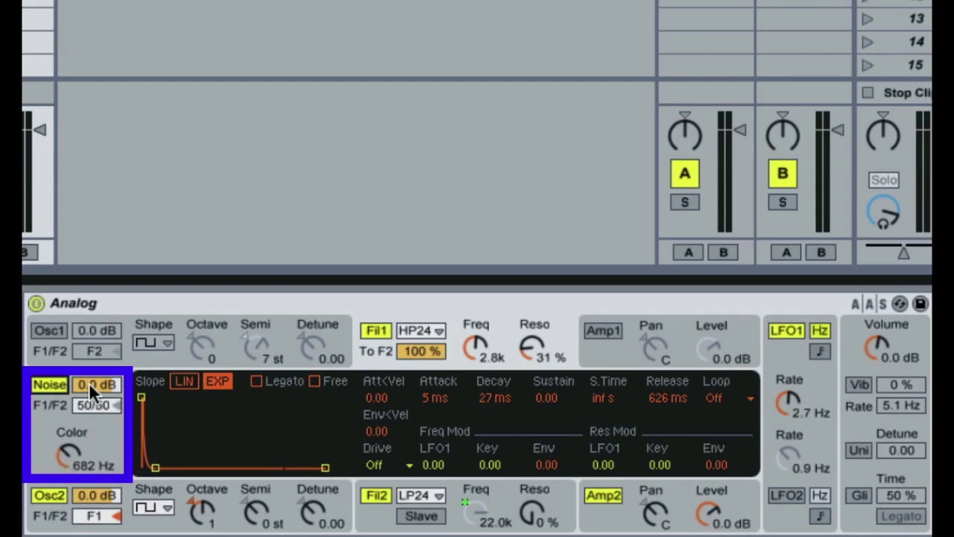
drag(85, 403, 86, 433)
mouse_move(100, 388)
mouse_down()
mouse_move(100, 433)
mouse_move(100, 396)
mouse_up()
drag(69, 434, 96, 400)
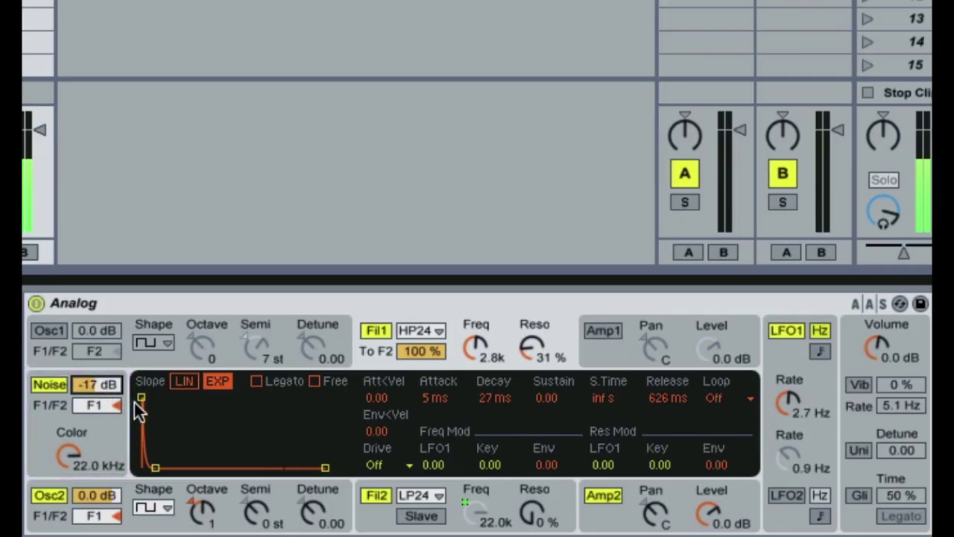
- Switch Osc1 back on and set Filter 1's Freq to 2.4k
click(46, 329)
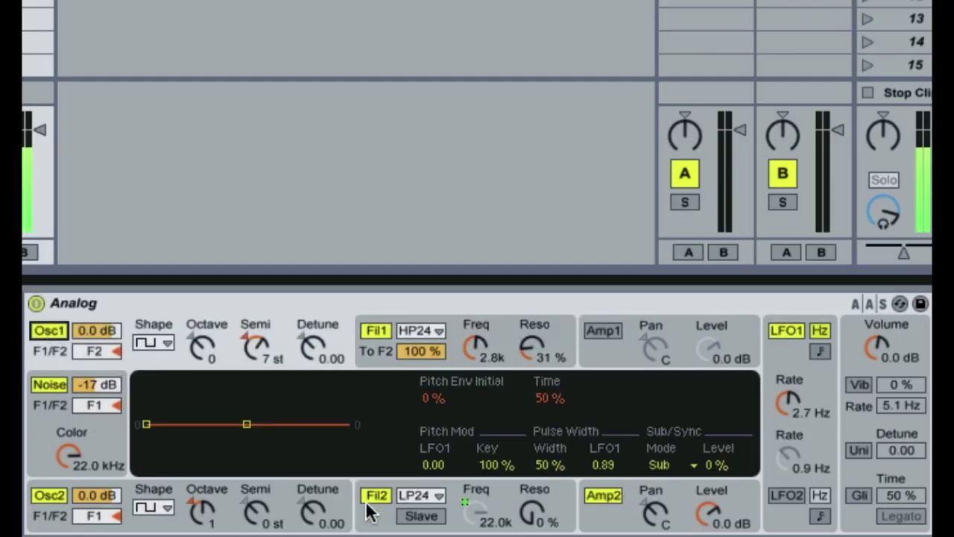
drag(476, 347, 476, 357)
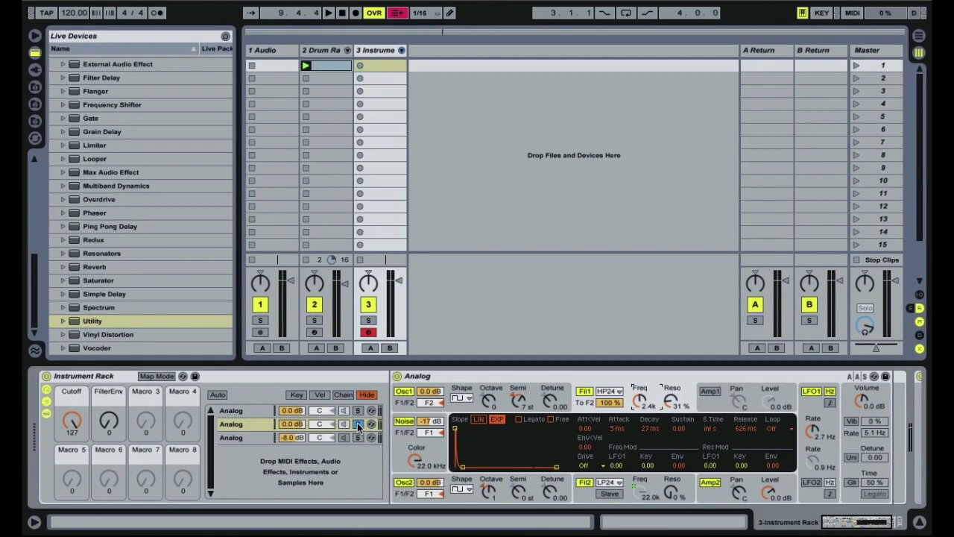
- Compare the second chain soloed with the full mix and the soloed first chain
click(358, 424)
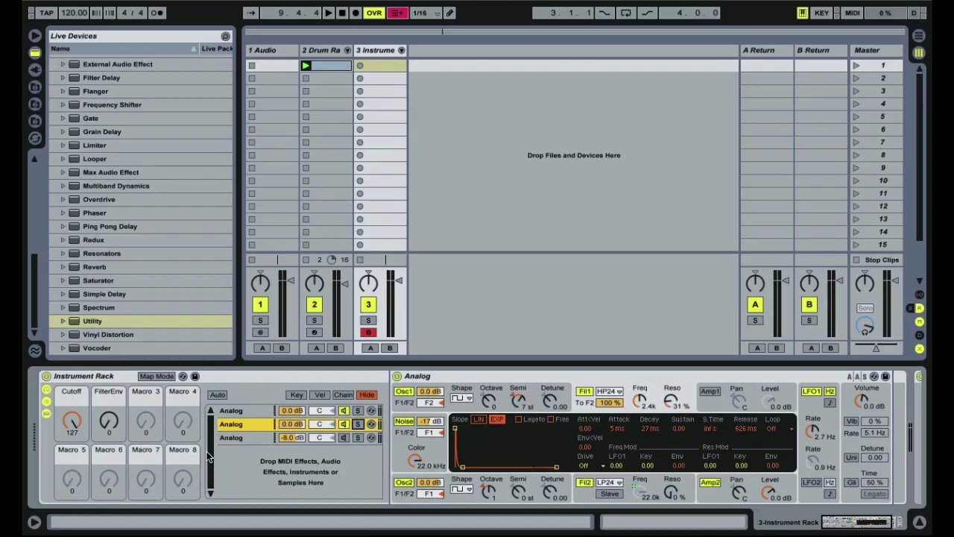
click(358, 424)
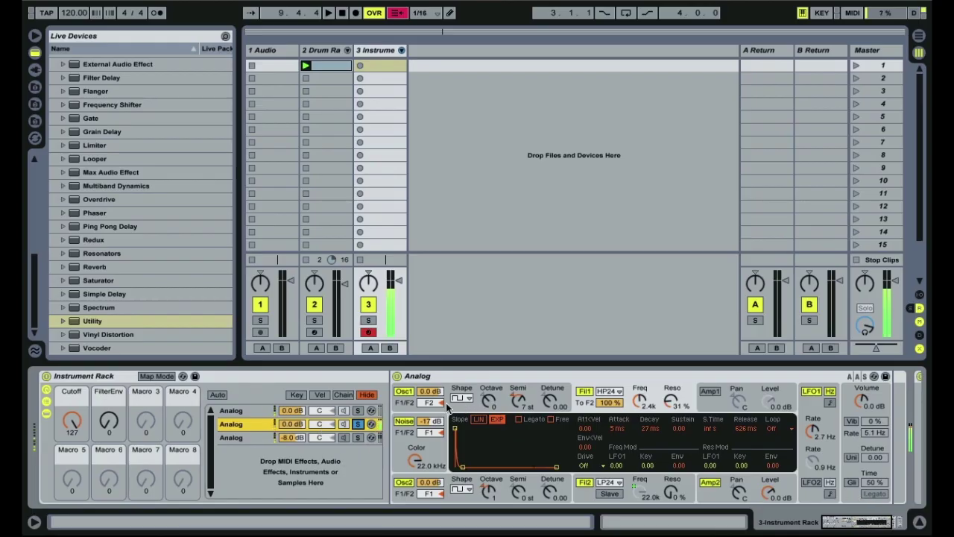
click(359, 411)
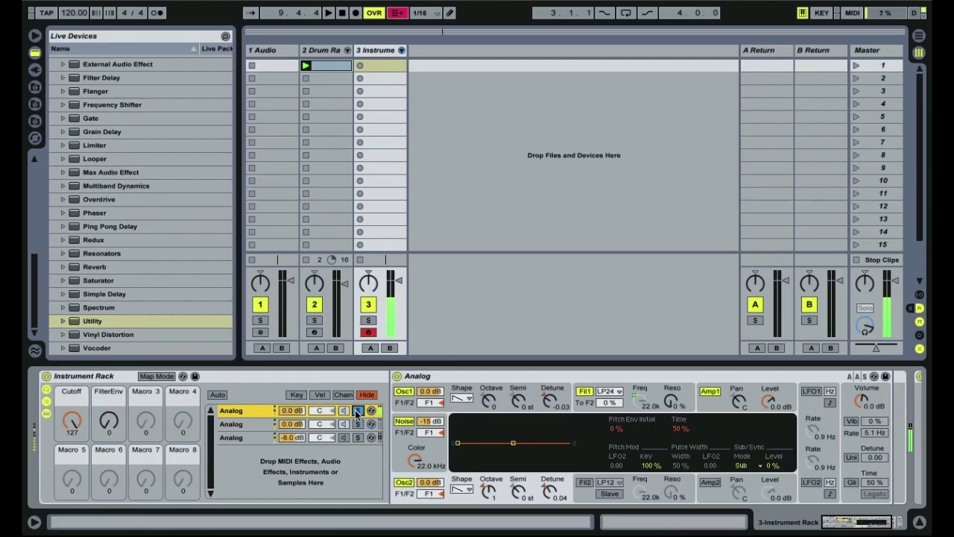
click(358, 424)
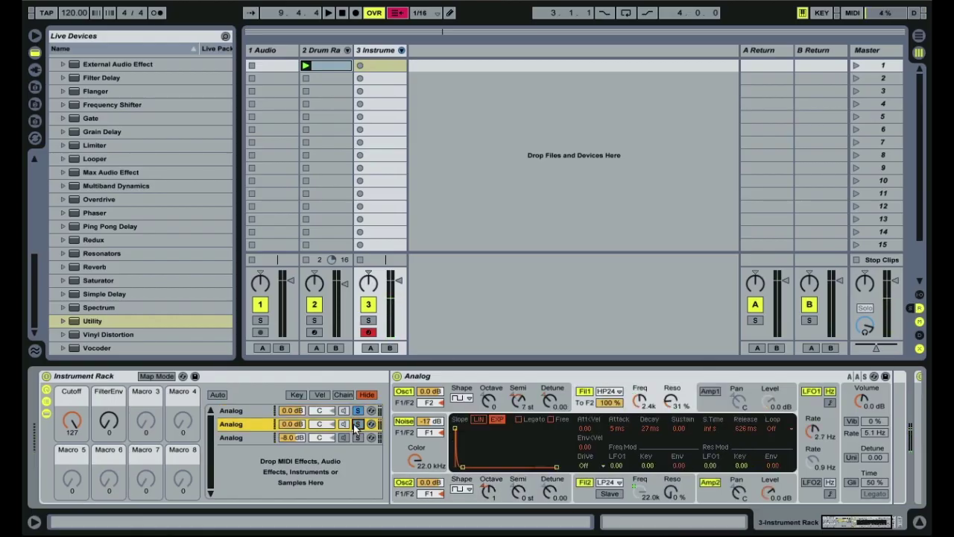
- Enable Unison on the second chain with Detune at 8.59, and take the chain out of solo
click(851, 457)
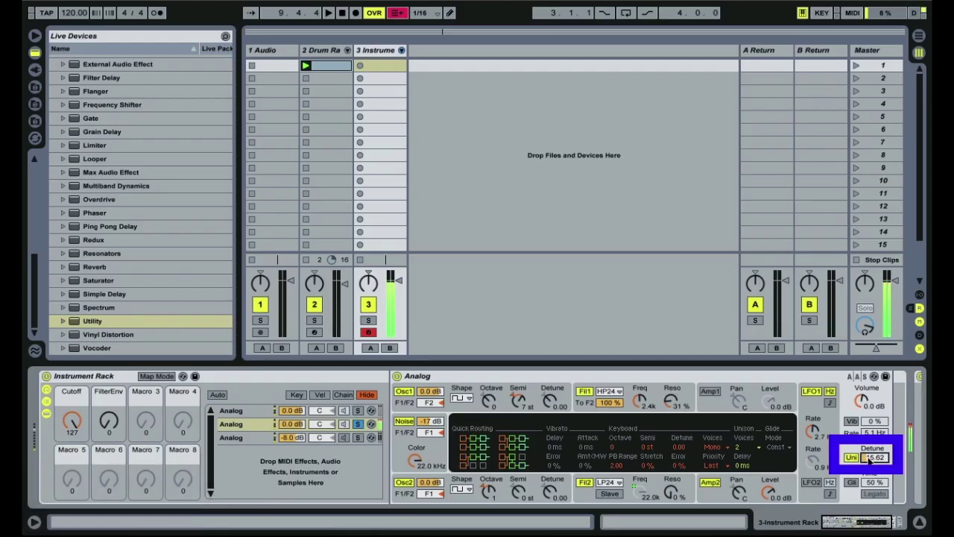
drag(871, 461, 871, 485)
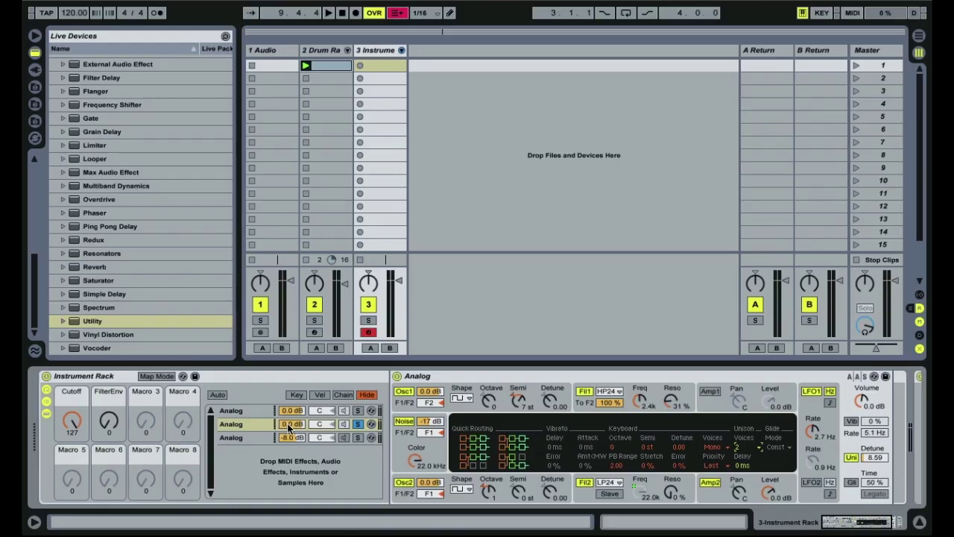
click(357, 423)
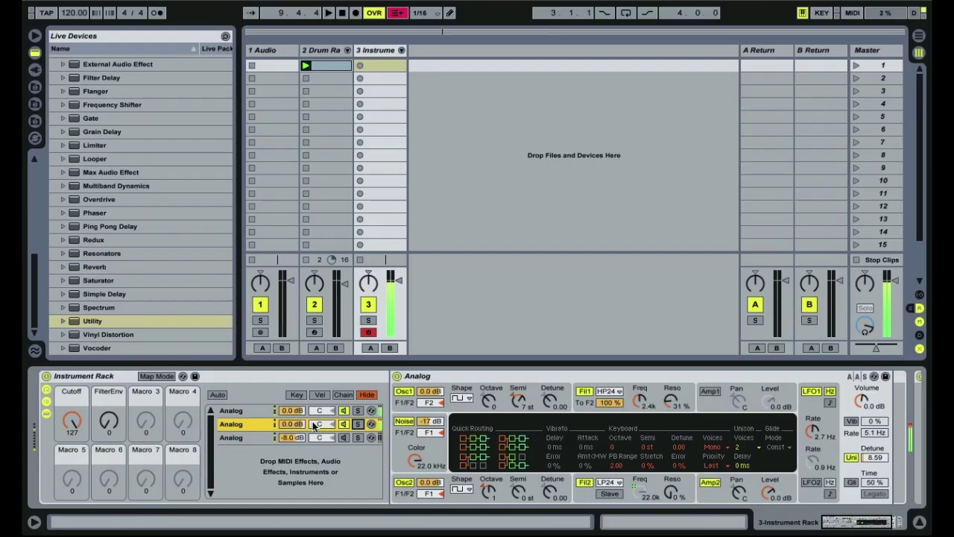
click(358, 424)
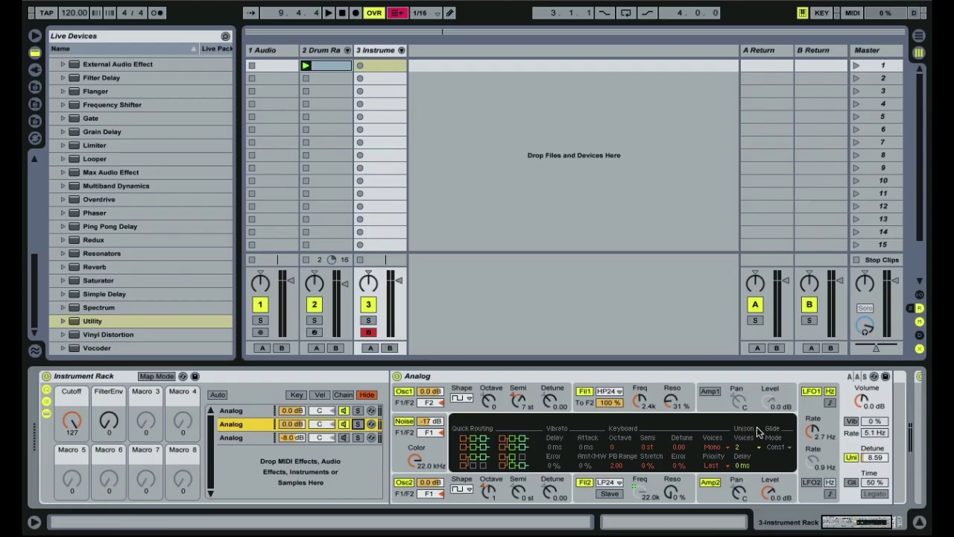
- Set the second chain's Amp2 envelope Release to about 160 ms
click(714, 498)
drag(746, 428, 746, 477)
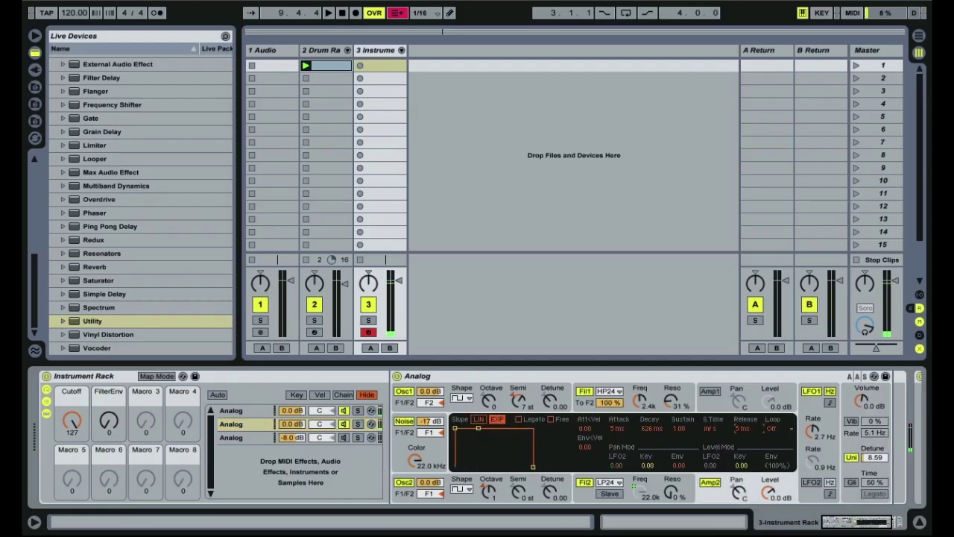
drag(742, 429, 742, 410)
- Set the first chain's Amp1 Release to 66 ms and its Utility Gain to -12.2 dB
click(240, 411)
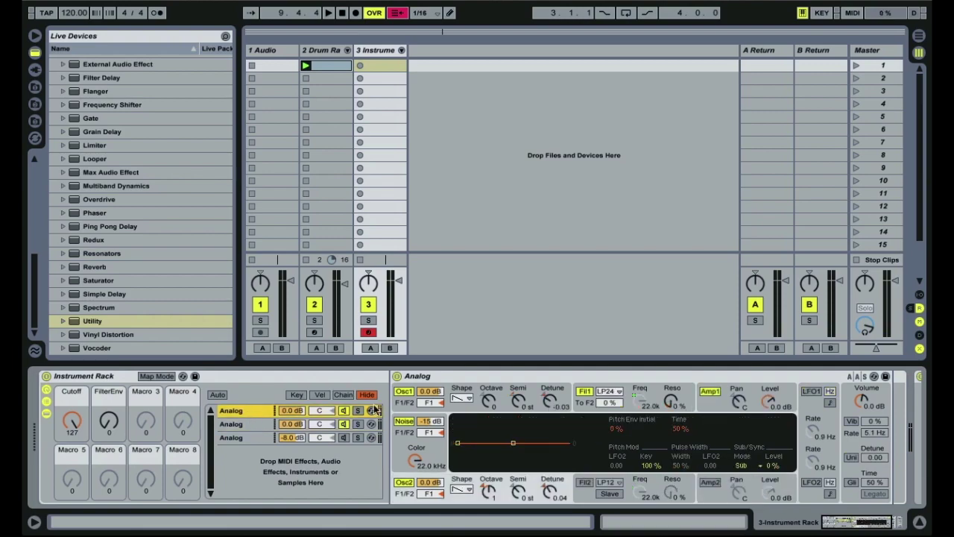
click(711, 406)
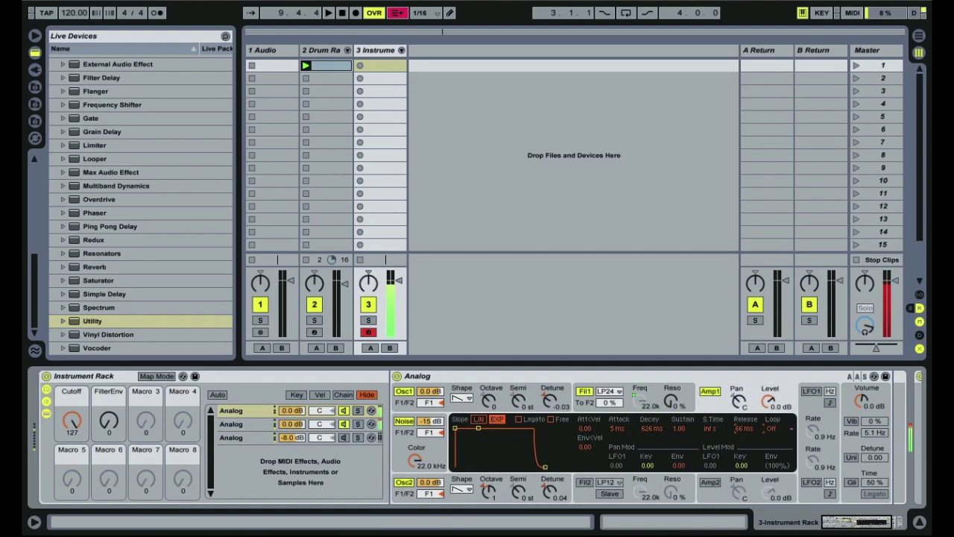
click(854, 526)
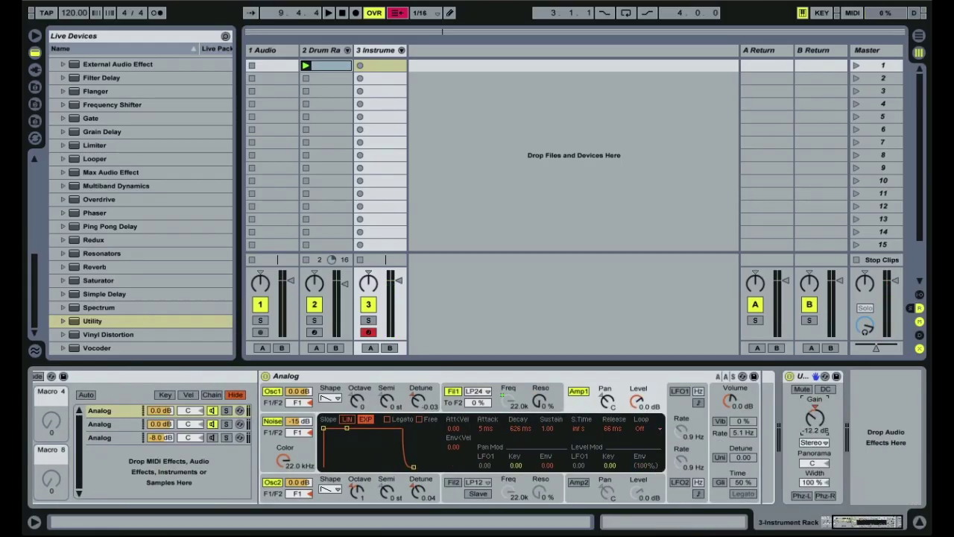
click(863, 520)
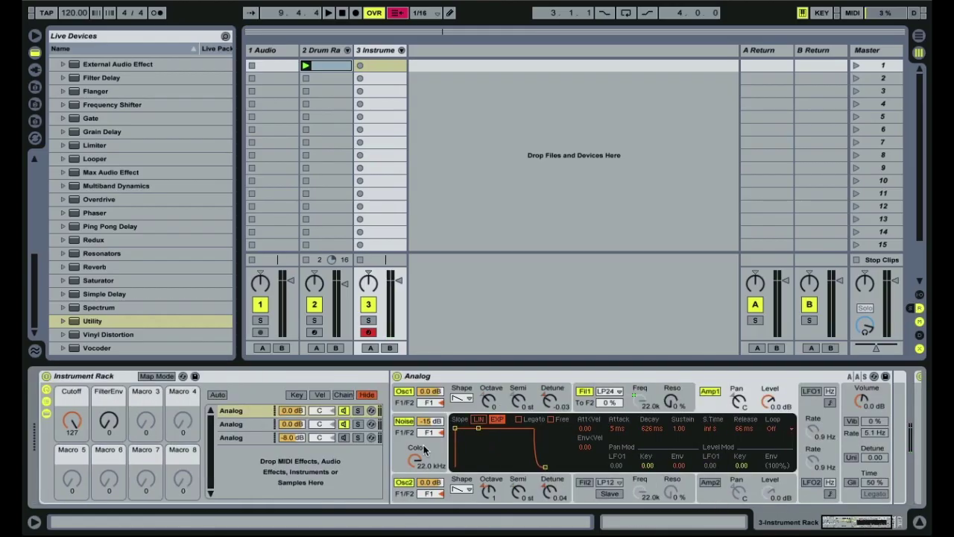
- Activate the third chain and set its volume to -8.0 dB
click(344, 437)
click(344, 437)
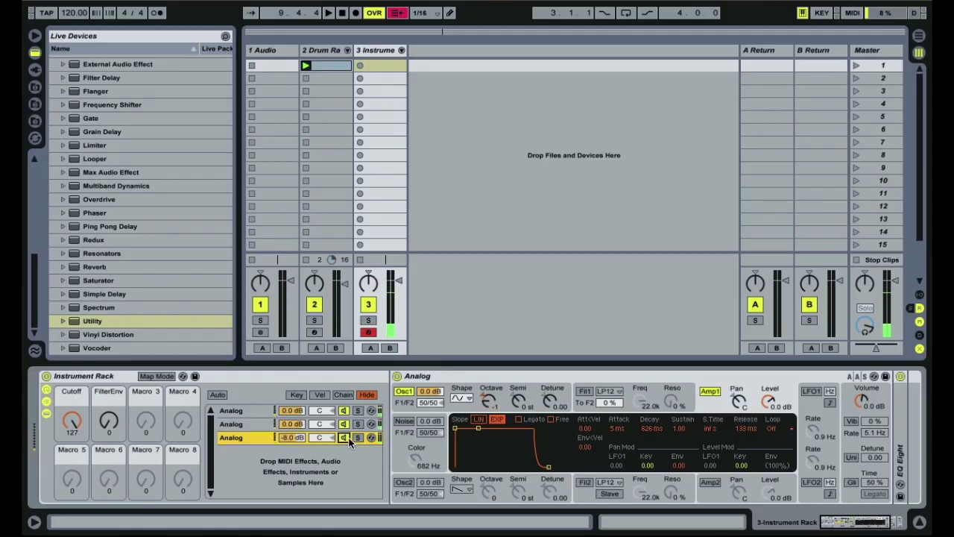
drag(286, 438, 301, 455)
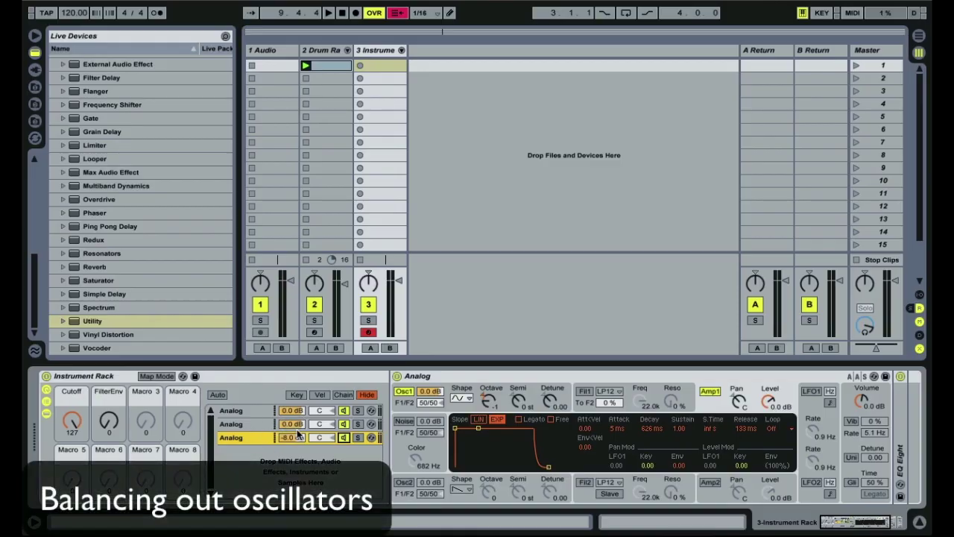
- Solo the first chain, raise its Utility Gain to about -7.8 dB, and unsolo it
click(246, 410)
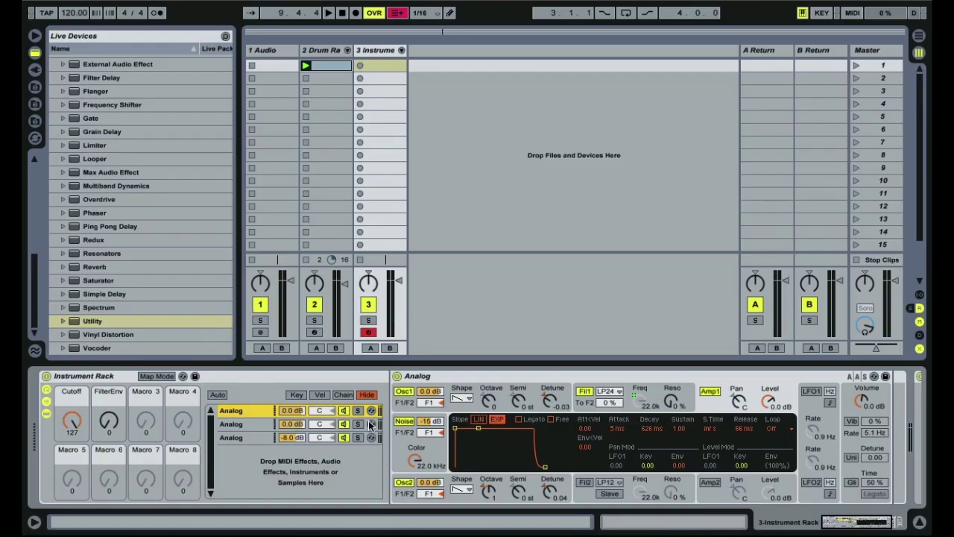
click(358, 410)
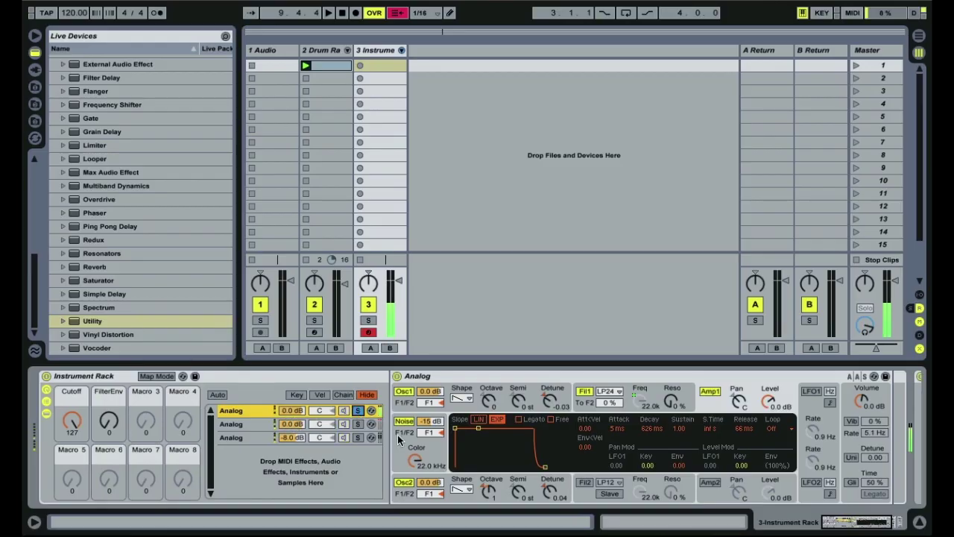
key(Return)
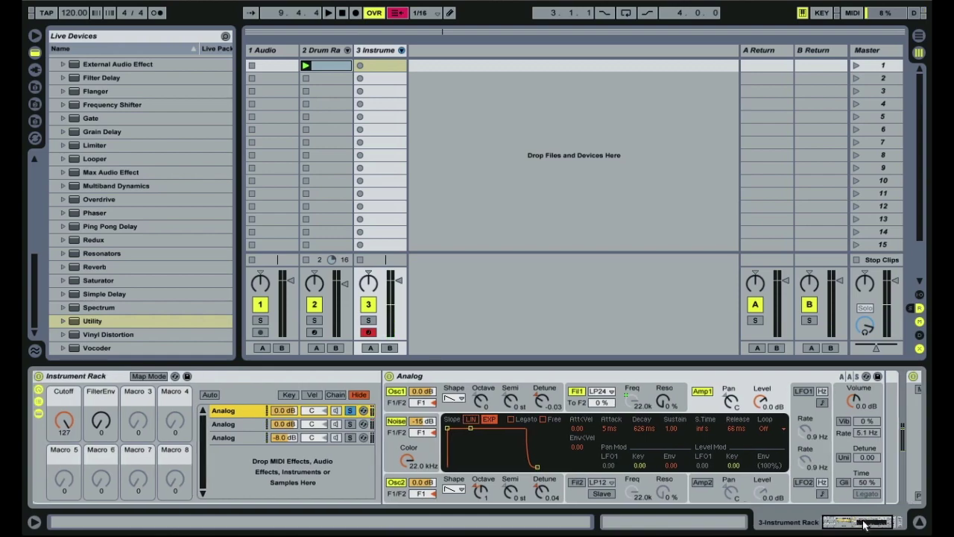
drag(818, 422, 818, 414)
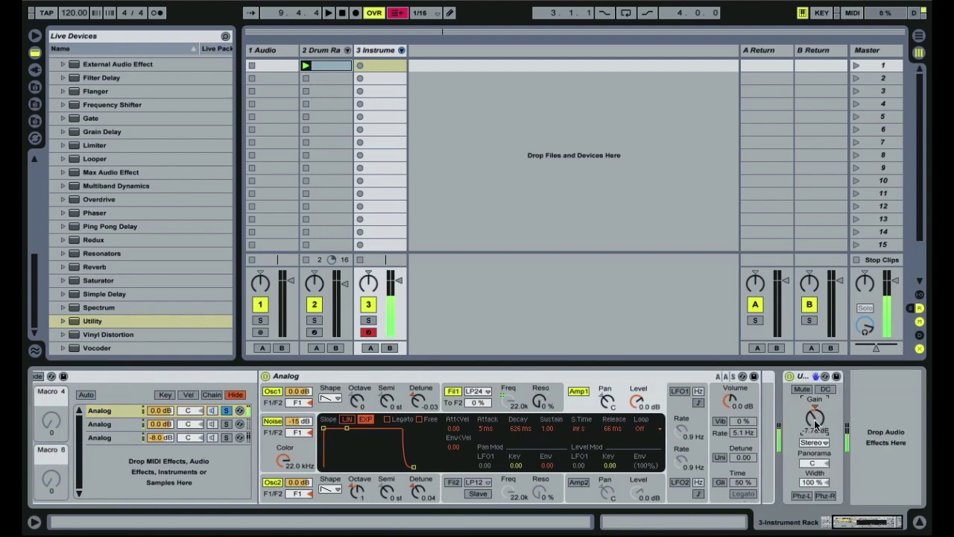
drag(867, 527, 850, 525)
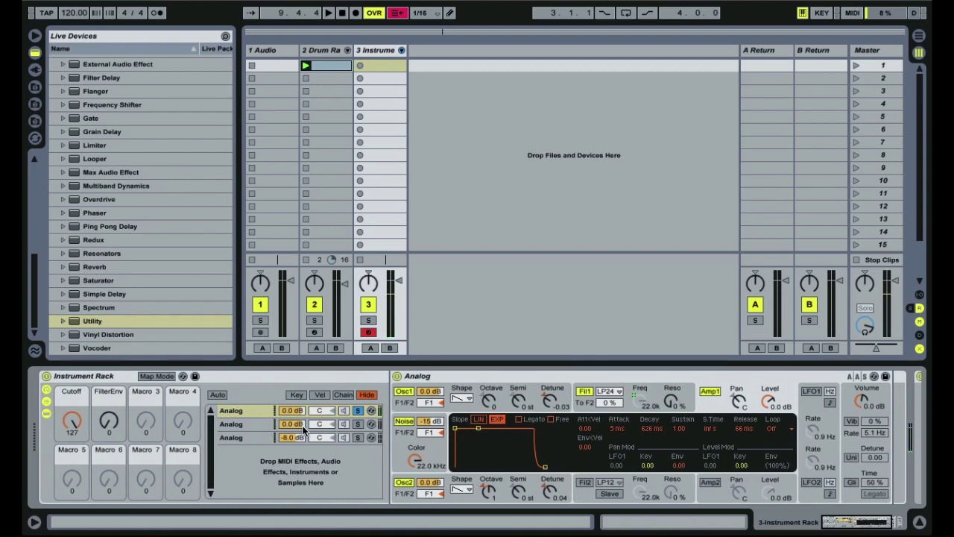
click(359, 410)
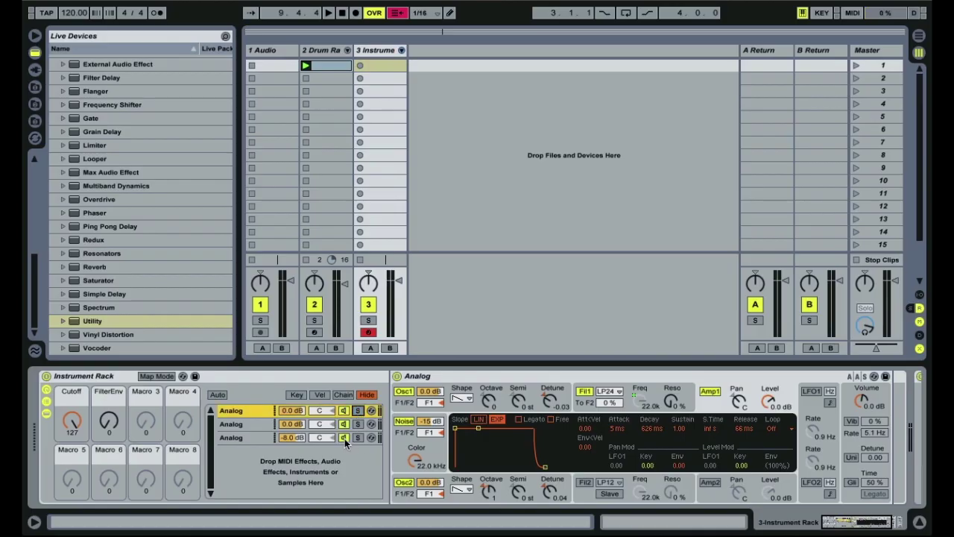
- Mute the third chain and lower the second chain's volume to -7.4 dB
click(345, 439)
click(252, 423)
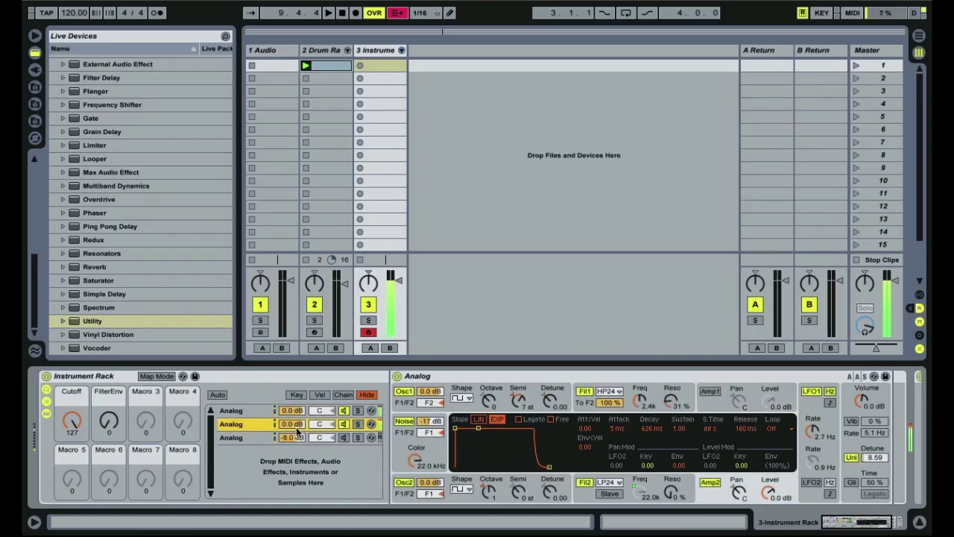
drag(297, 427, 297, 434)
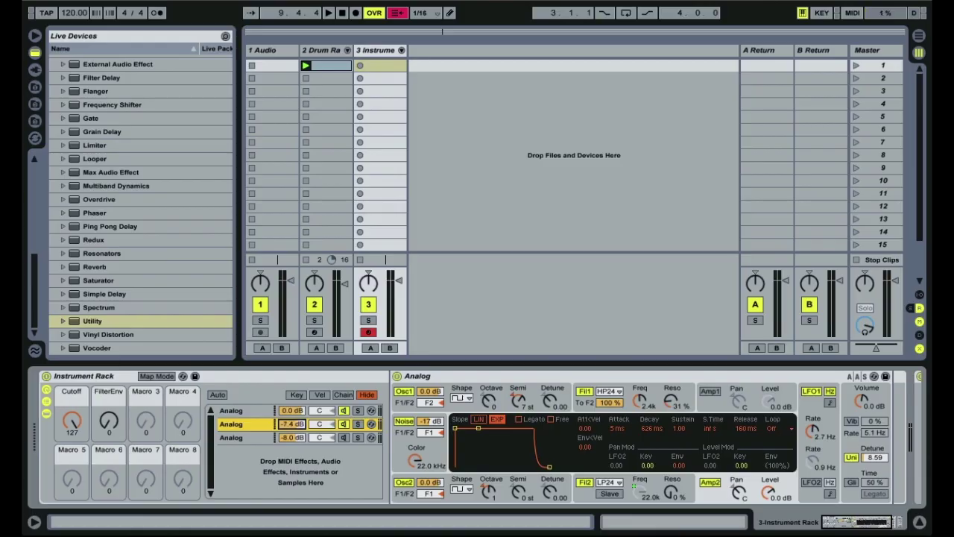
- Activate the third chain and raise its volume to 1.3 dB
key(a)
click(344, 437)
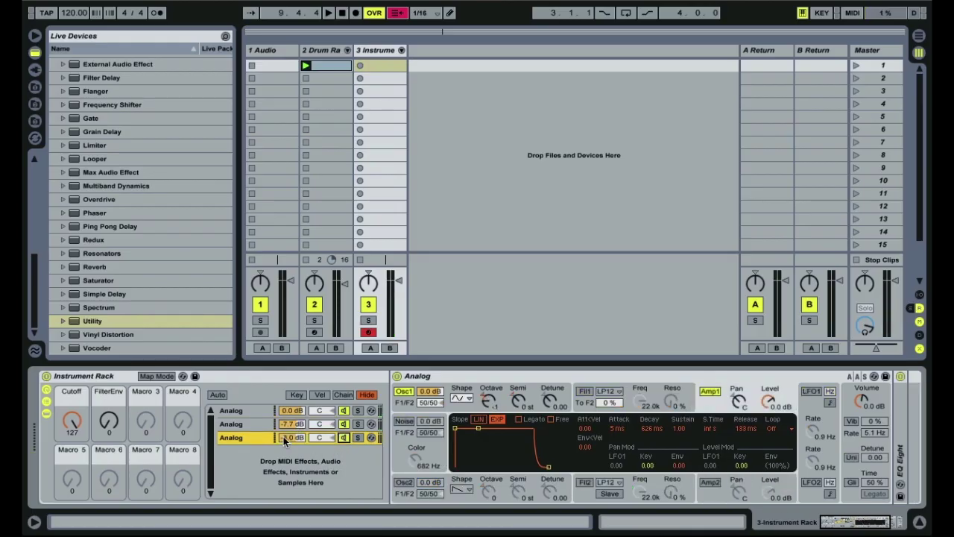
drag(283, 436, 284, 425)
- Solo the third chain to audition its Osc1, unsolo it, and mute the second chain
click(355, 438)
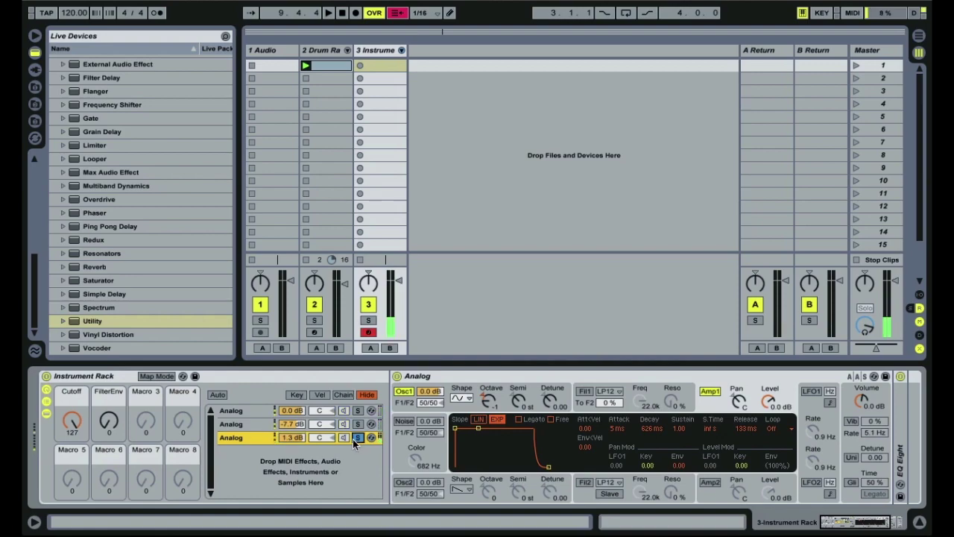
click(412, 408)
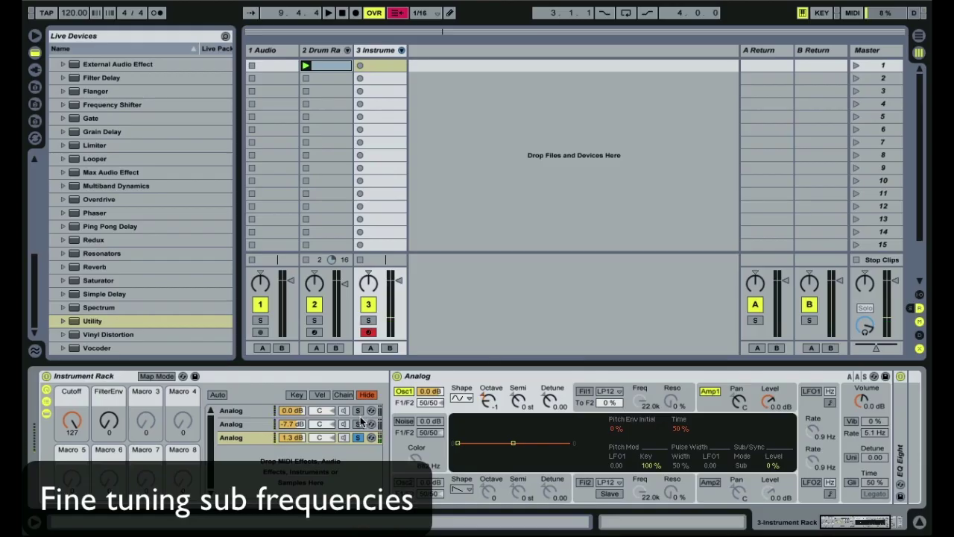
click(357, 437)
click(346, 425)
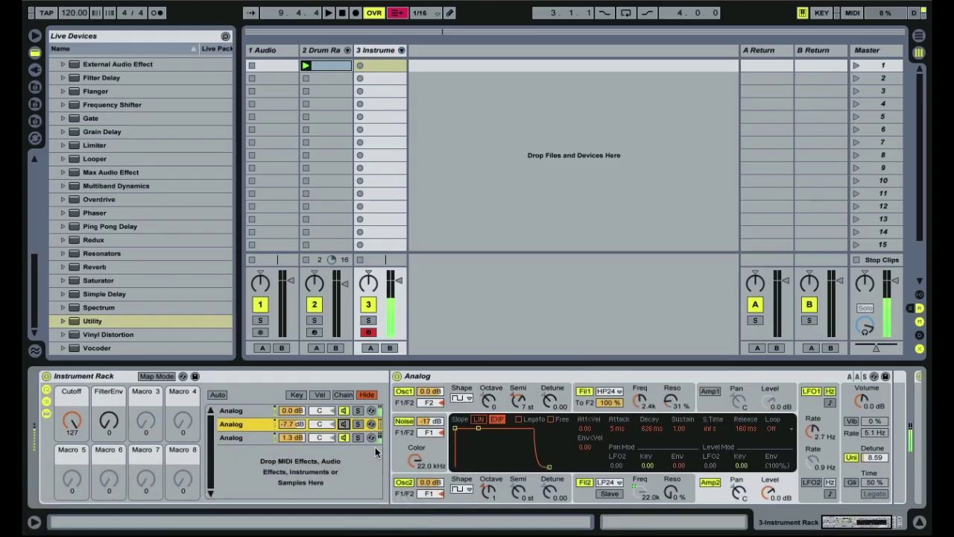
- Audition the third chain's Osc1 Octave at 0 with the chain soloed, unsolo it, and set the Octave to -1
click(359, 437)
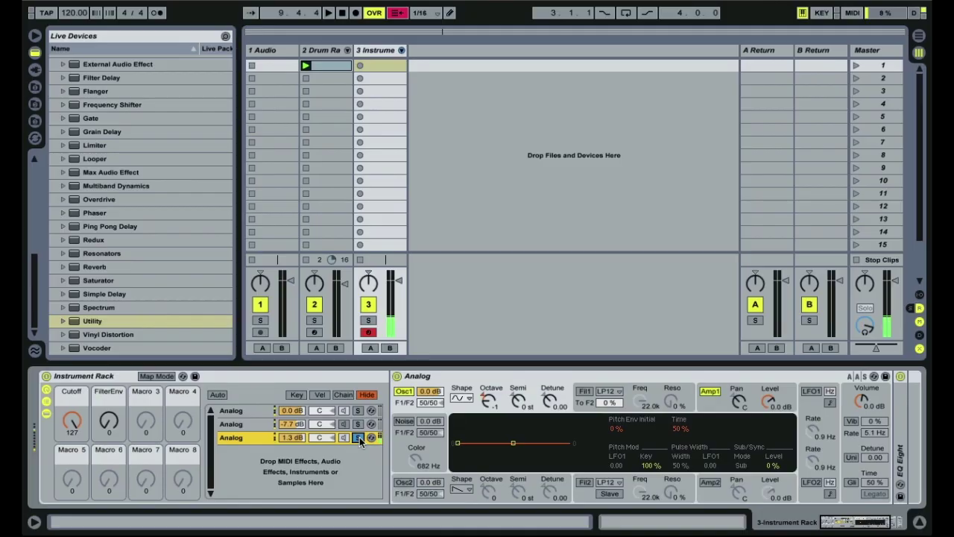
drag(482, 402, 482, 397)
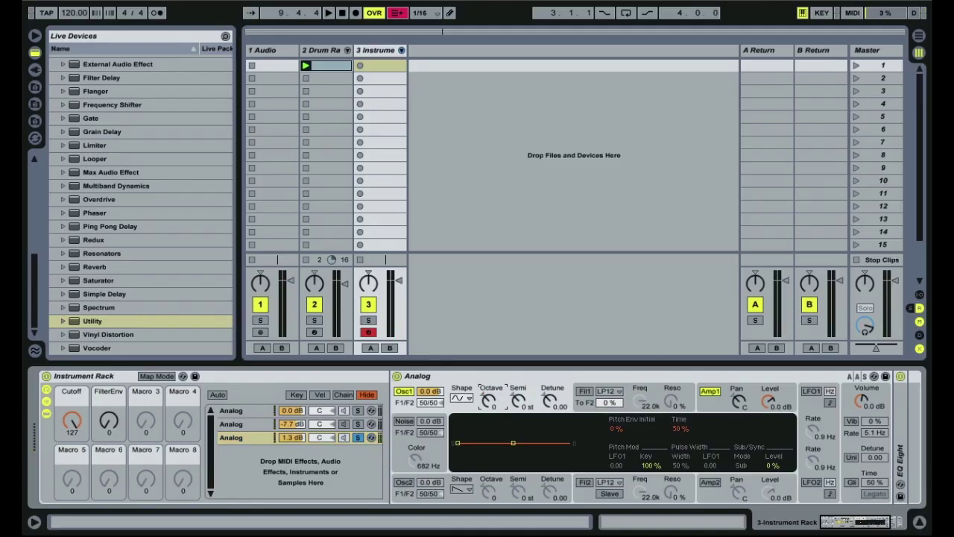
click(358, 438)
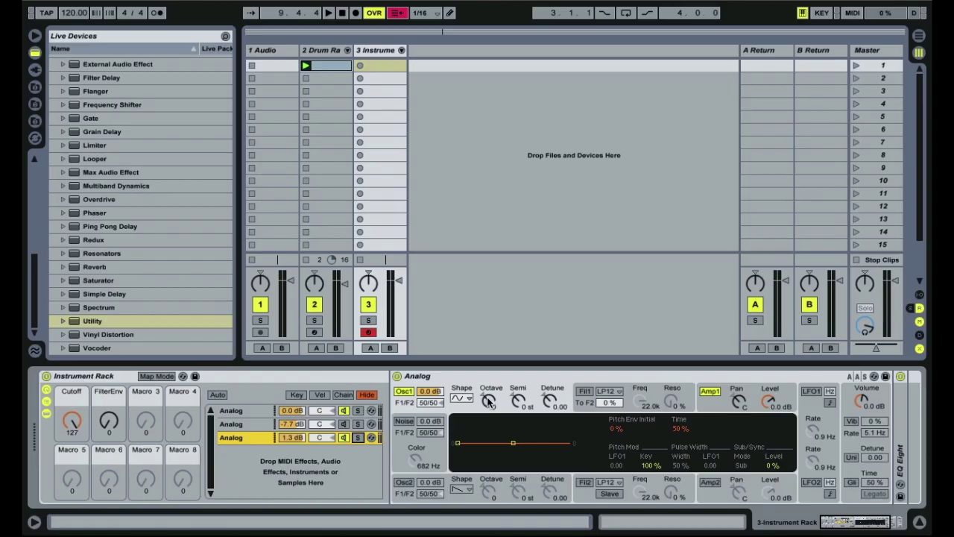
drag(488, 402, 489, 415)
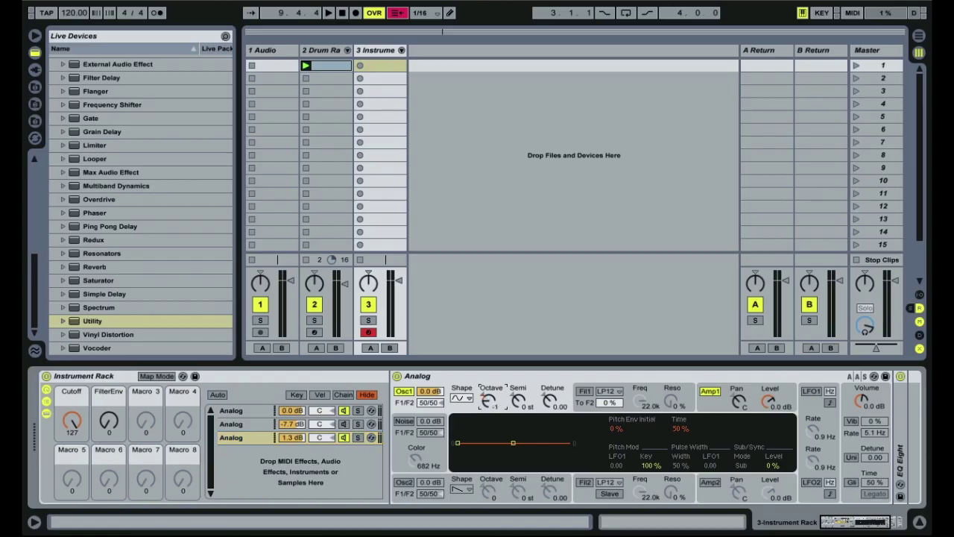
- Try the first chain's Osc1 Sub level at 91 %, unsolo the chain, and reduce the level to 82 %
click(260, 411)
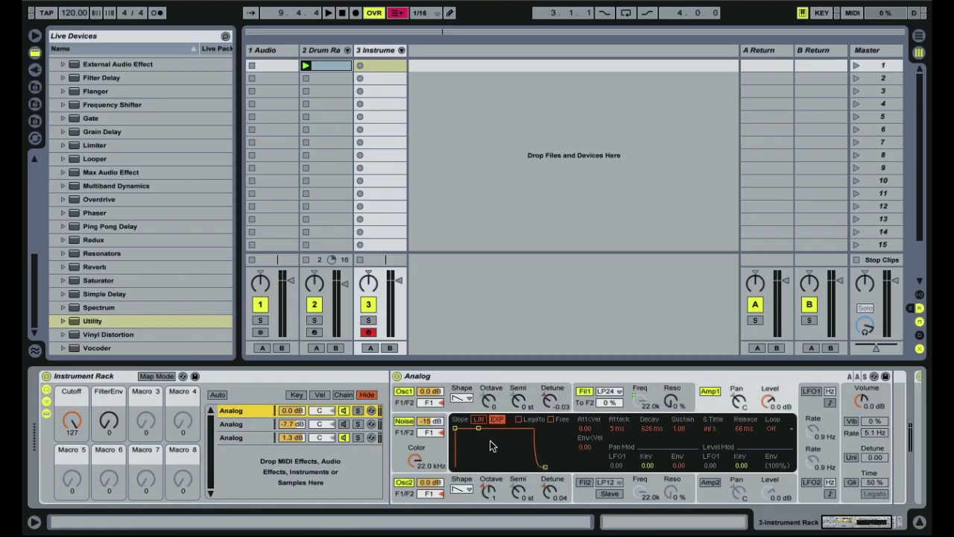
click(406, 408)
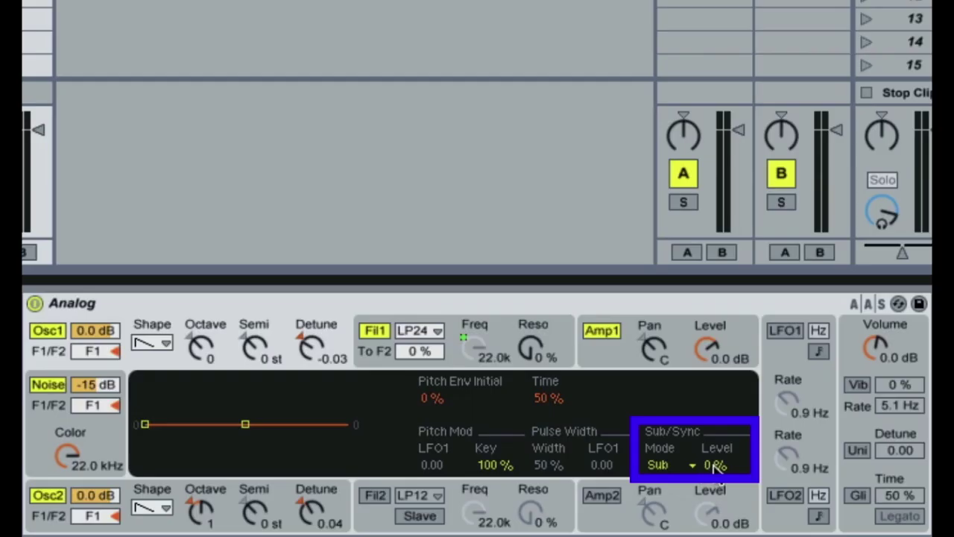
mouse_move(714, 466)
mouse_down()
mouse_move(704, 456)
mouse_move(704, 477)
mouse_move(705, 465)
mouse_up()
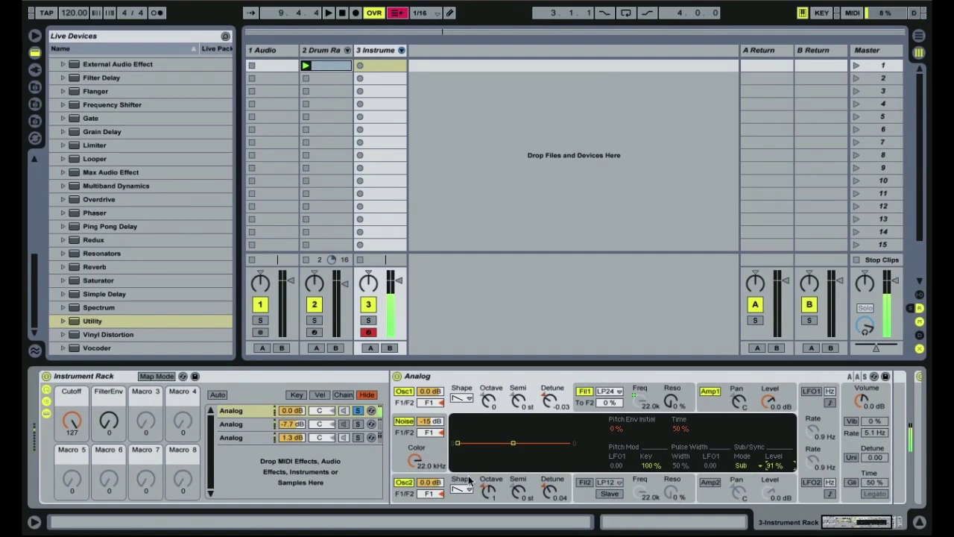
click(358, 410)
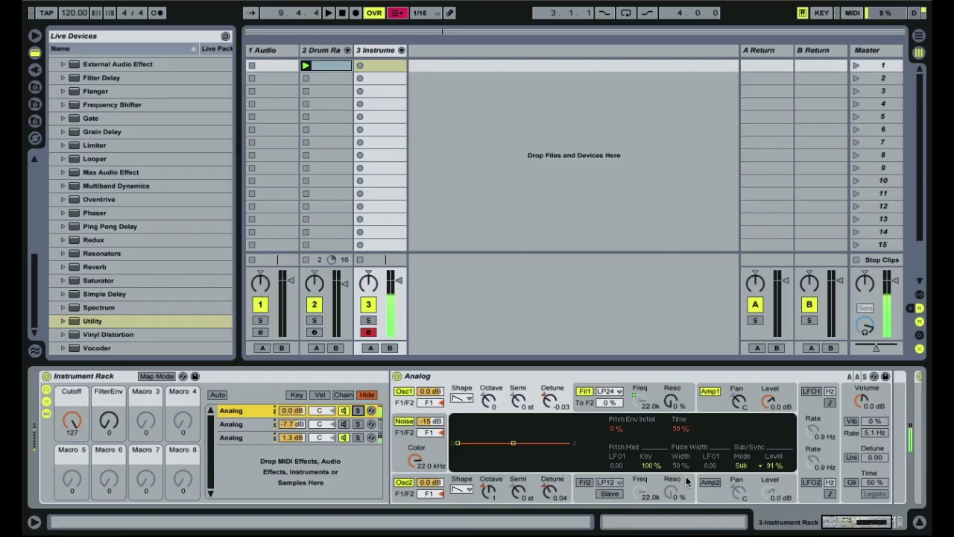
drag(775, 467, 775, 470)
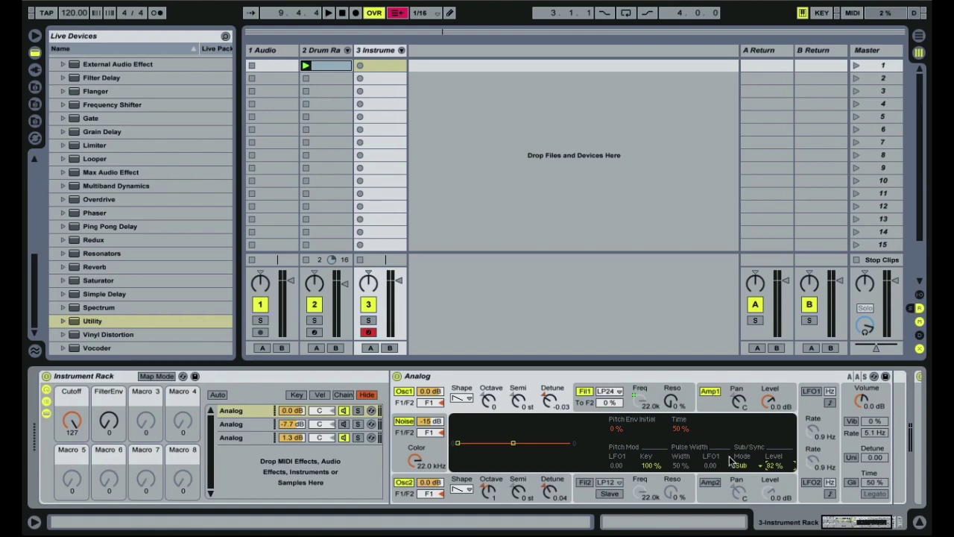
- Activate the second chain and set its Noise level to -26 dB and its Fil1 frequency to 1.9k
click(350, 427)
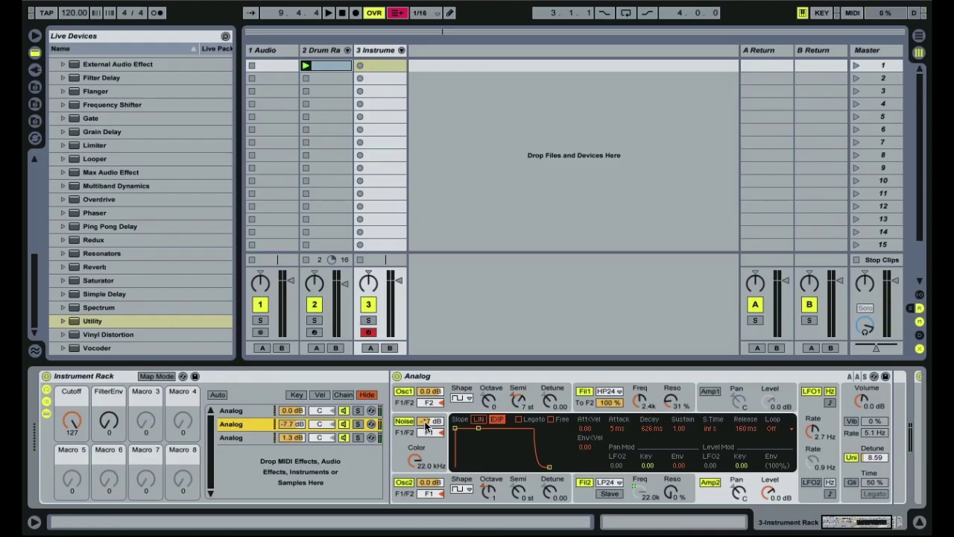
drag(431, 421, 431, 438)
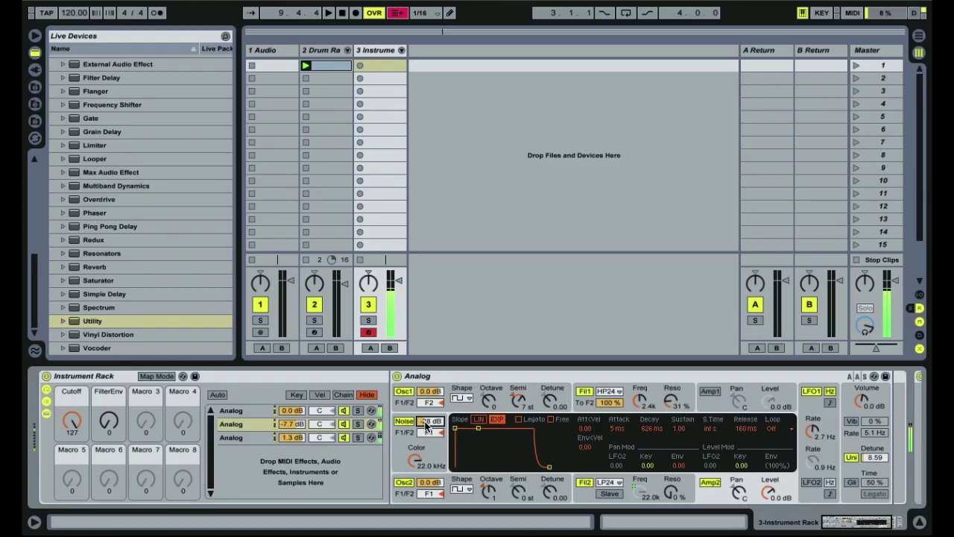
drag(639, 401, 640, 380)
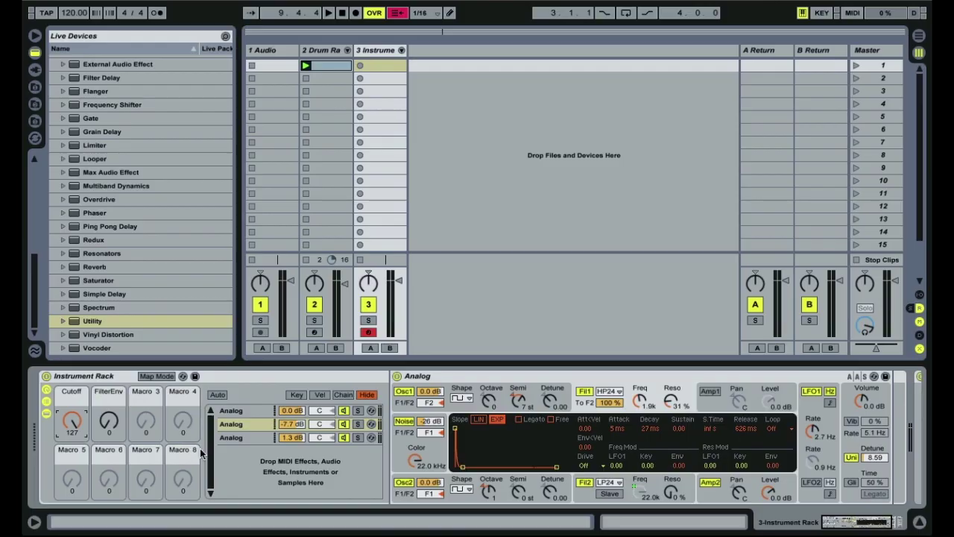
- Review the Analog settings of each of the three chains while playing the combined sound
click(234, 411)
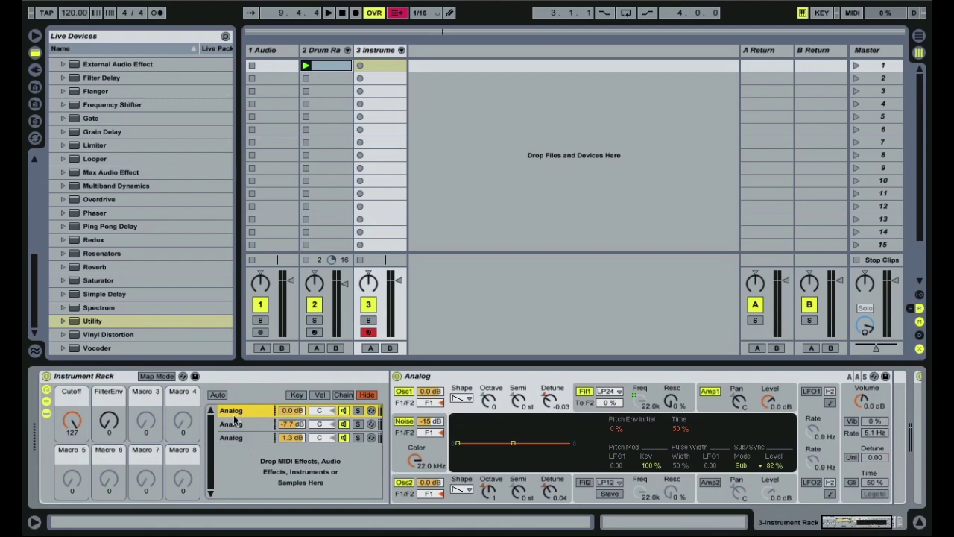
click(238, 426)
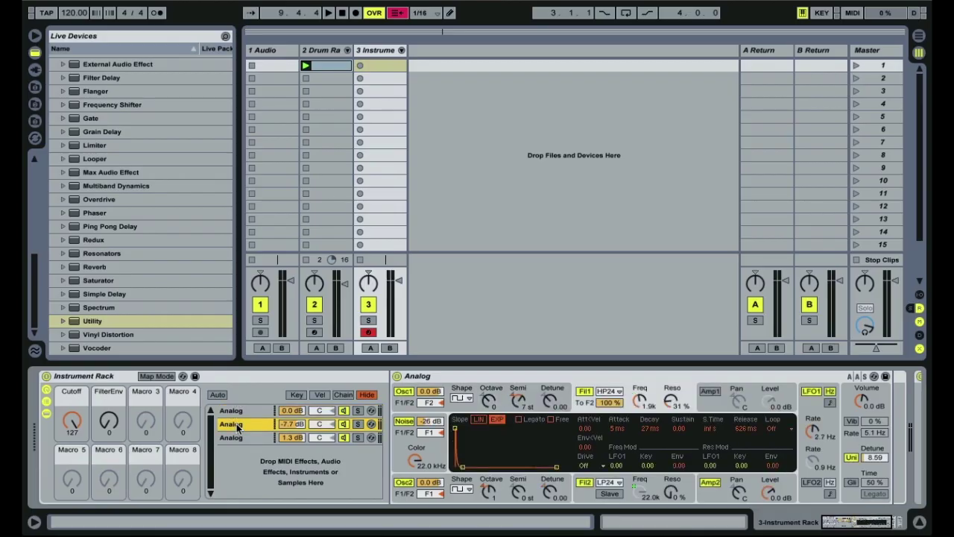
key(Down)
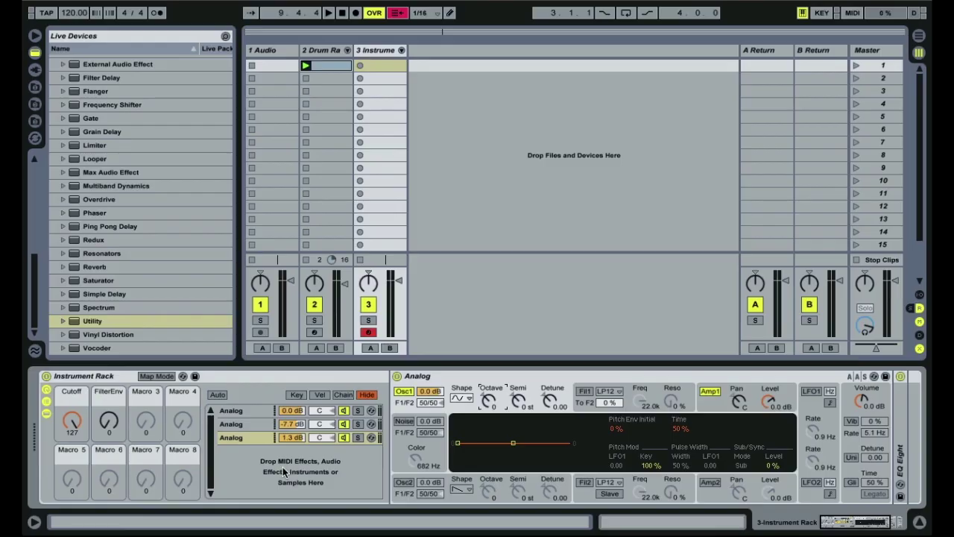
key(a)
click(250, 412)
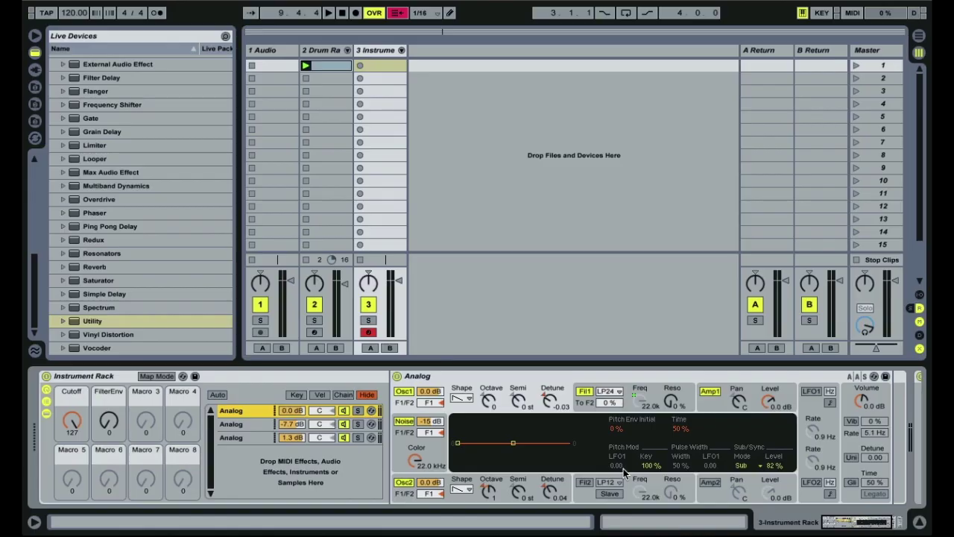
- Set the Drive of Fil1 in the first chain's Analog to Sym1
scroll(155, 266, up, 6)
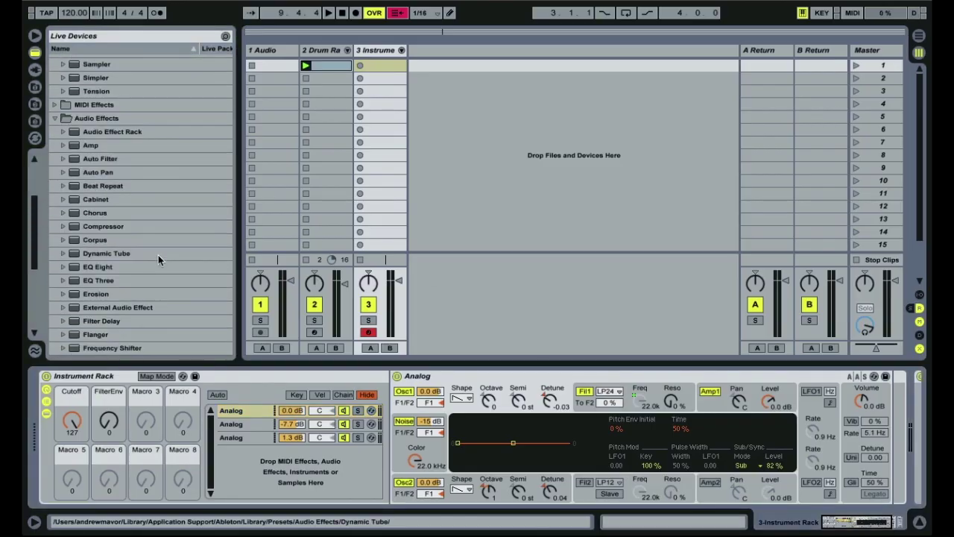
drag(877, 529, 887, 530)
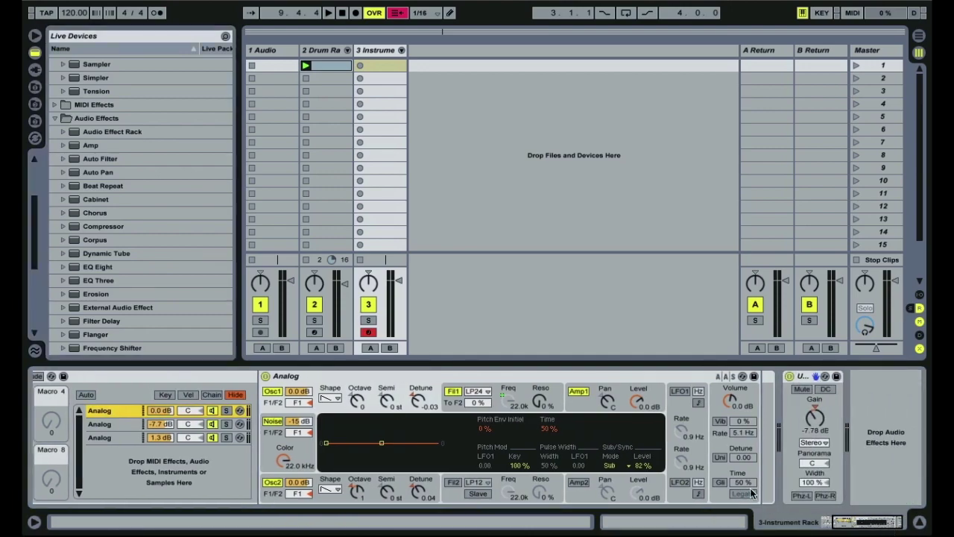
click(120, 424)
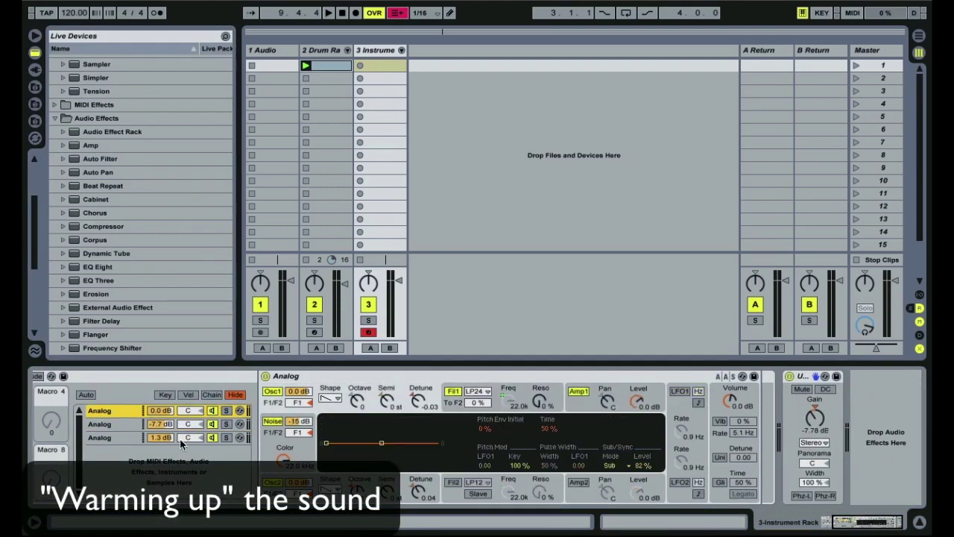
click(451, 403)
click(457, 466)
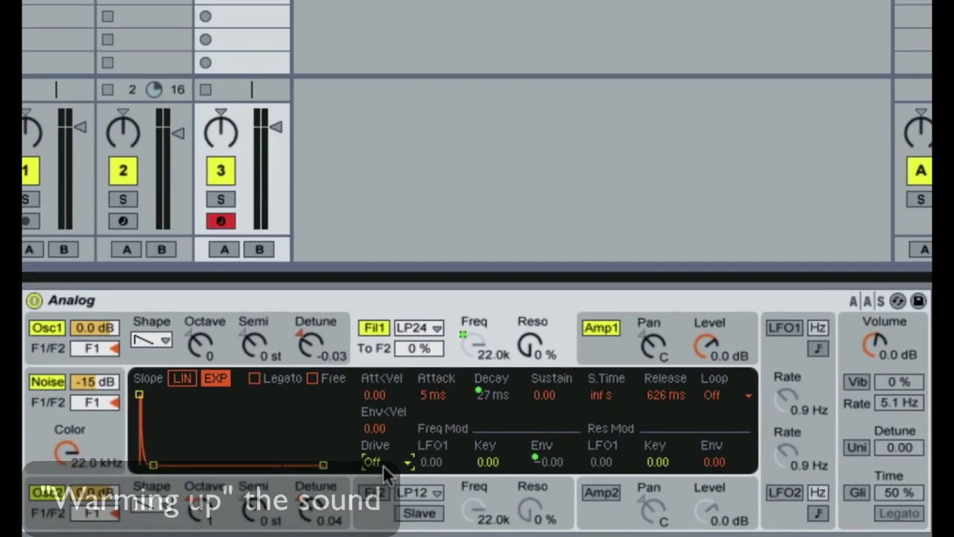
click(383, 465)
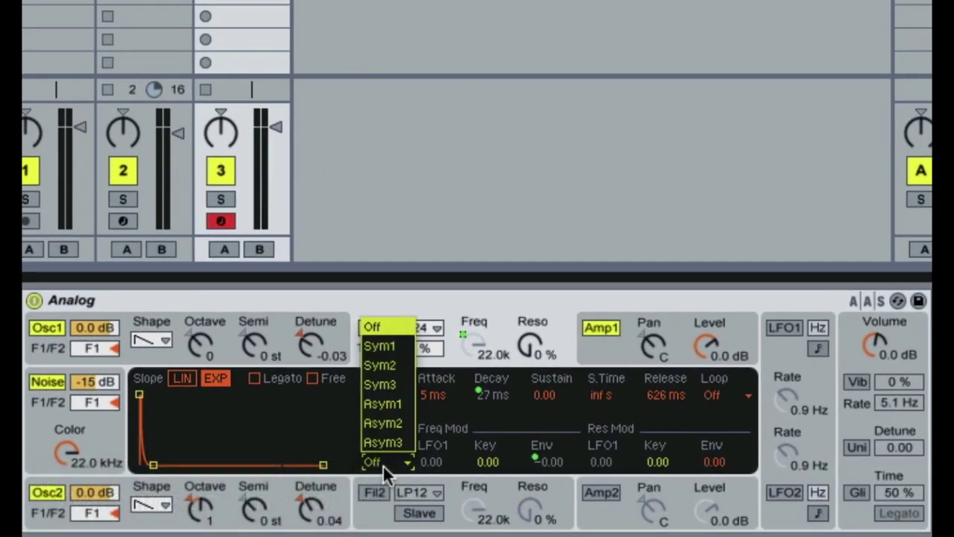
click(350, 295)
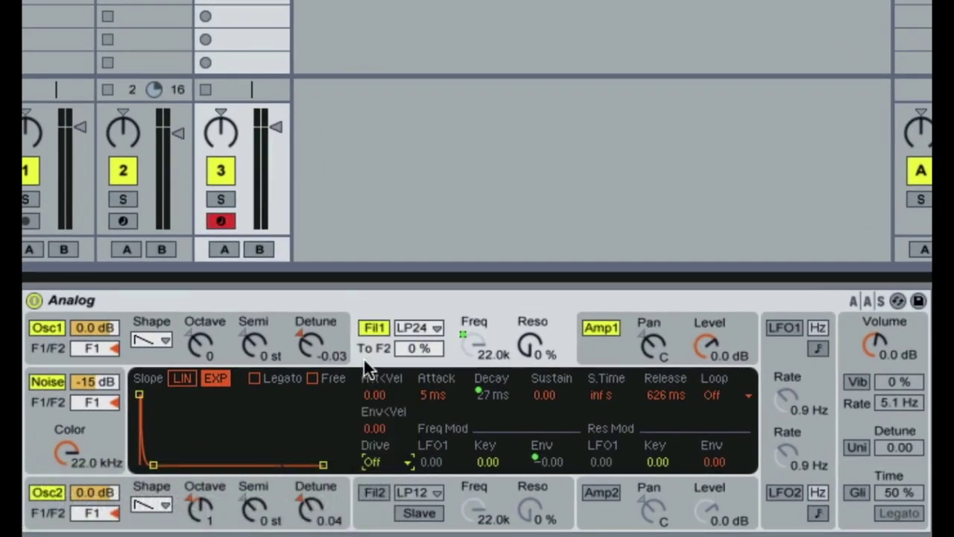
click(381, 462)
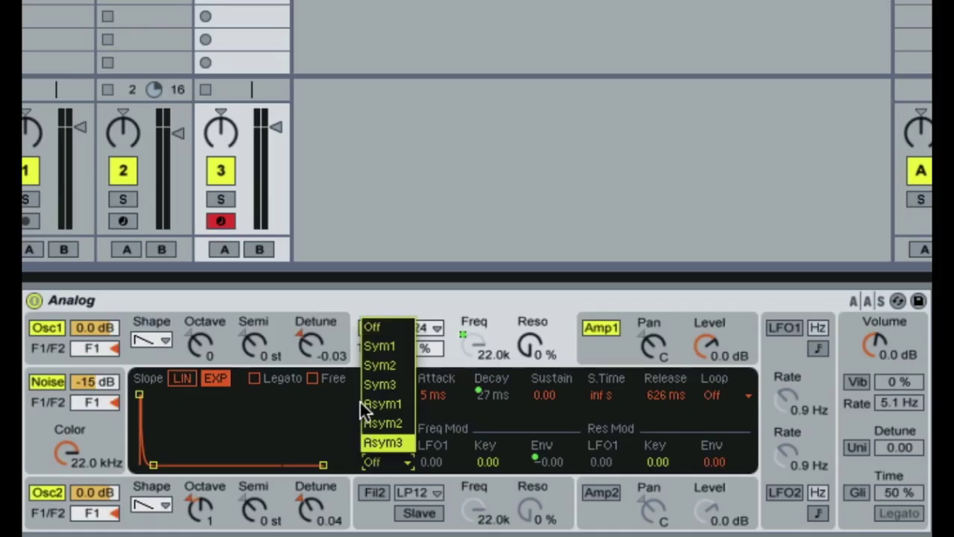
click(385, 348)
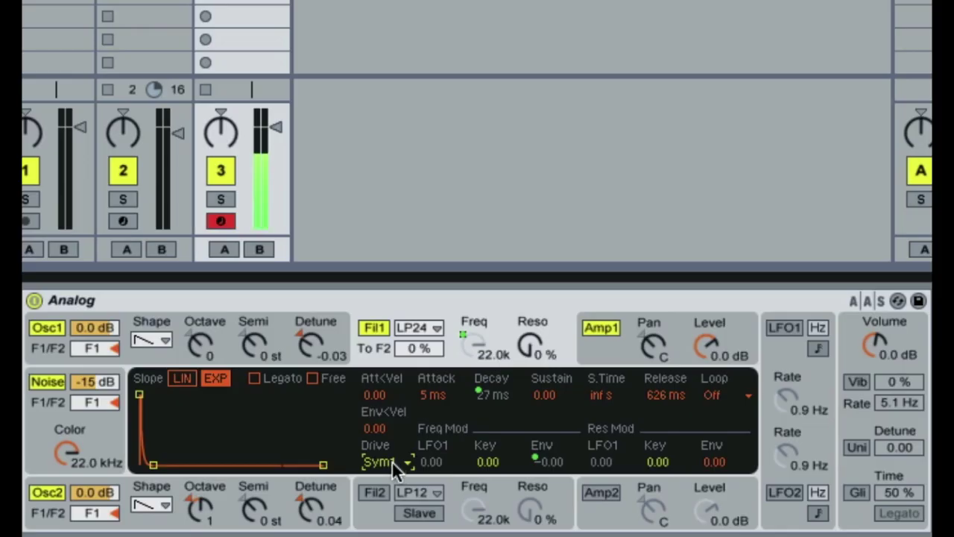
- Audition the Sym2, Sym3, Asym2 and Asym1 Drive modes on the first chain's Fil1 and return to Sym1
click(393, 462)
click(378, 366)
click(392, 463)
click(403, 383)
click(388, 466)
click(393, 417)
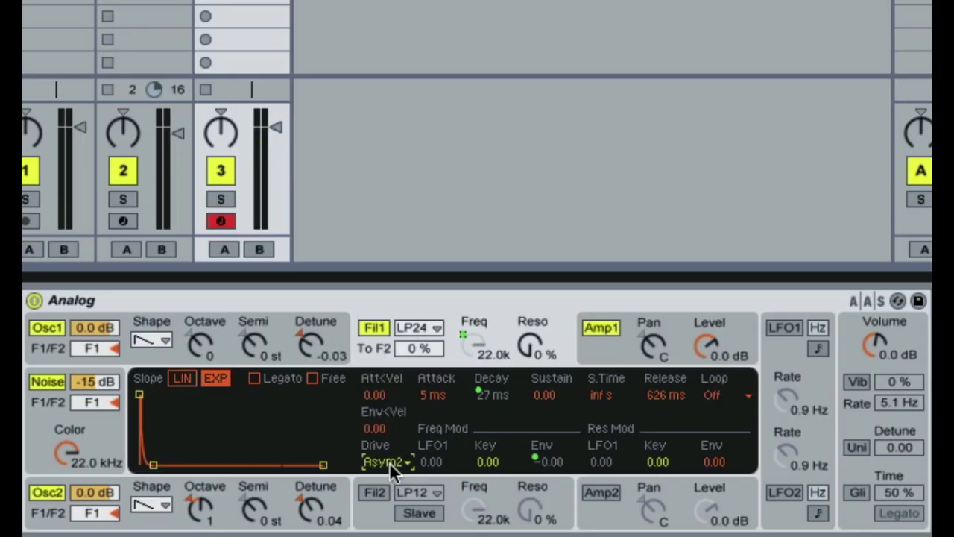
click(389, 462)
click(390, 402)
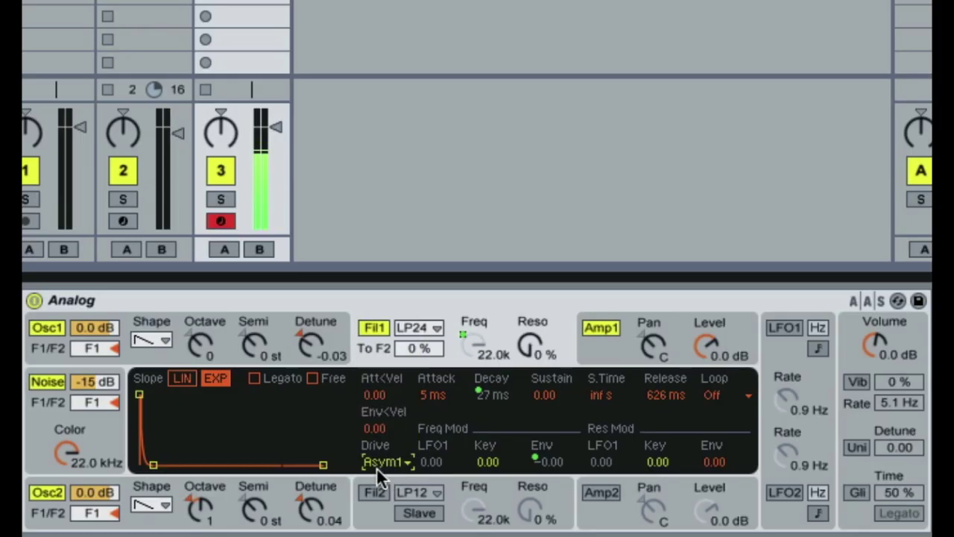
click(384, 463)
click(387, 430)
click(388, 463)
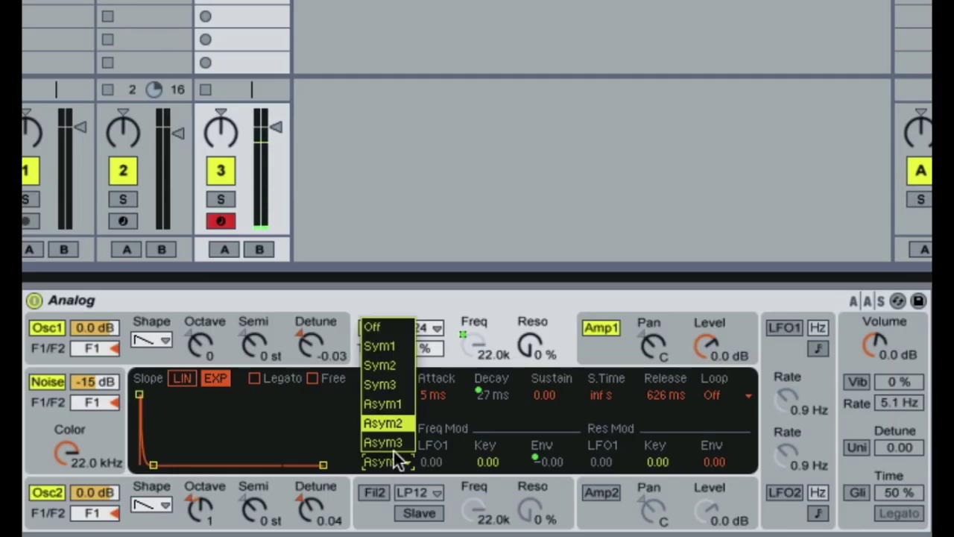
click(381, 346)
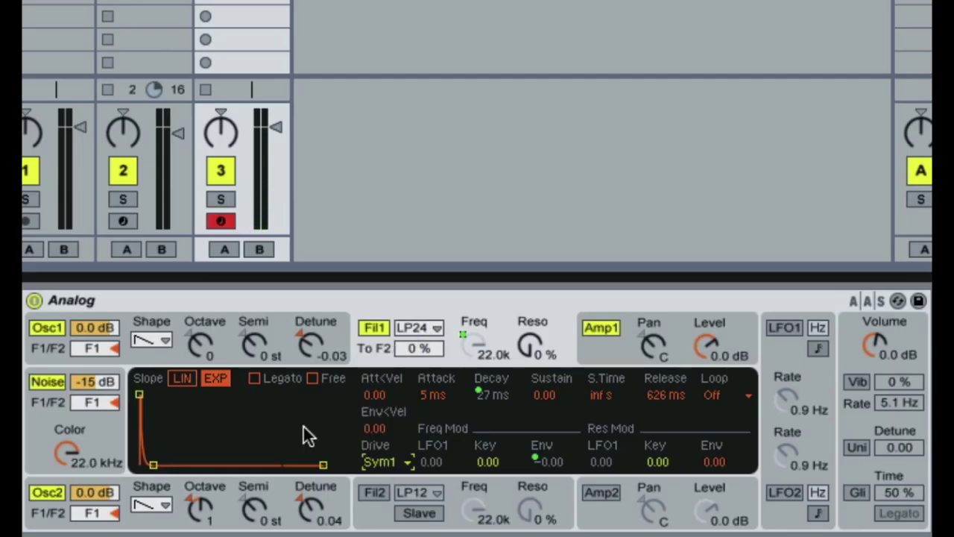
- Set the first chain's Fil1 resonance to 20 % and solo the chain
drag(513, 345, 513, 330)
click(384, 349)
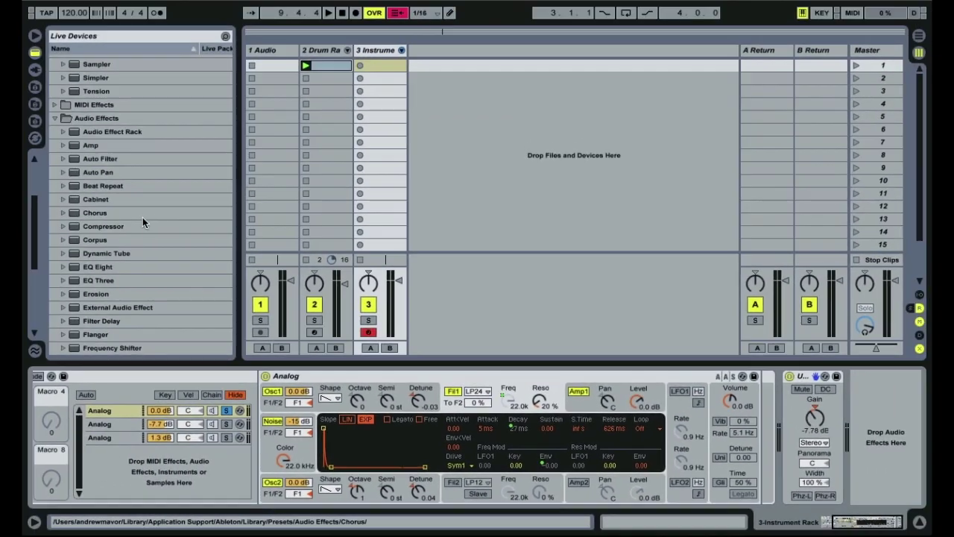
- Insert a Saturator directly after the Analog in the first chain
scroll(153, 218, down, 8)
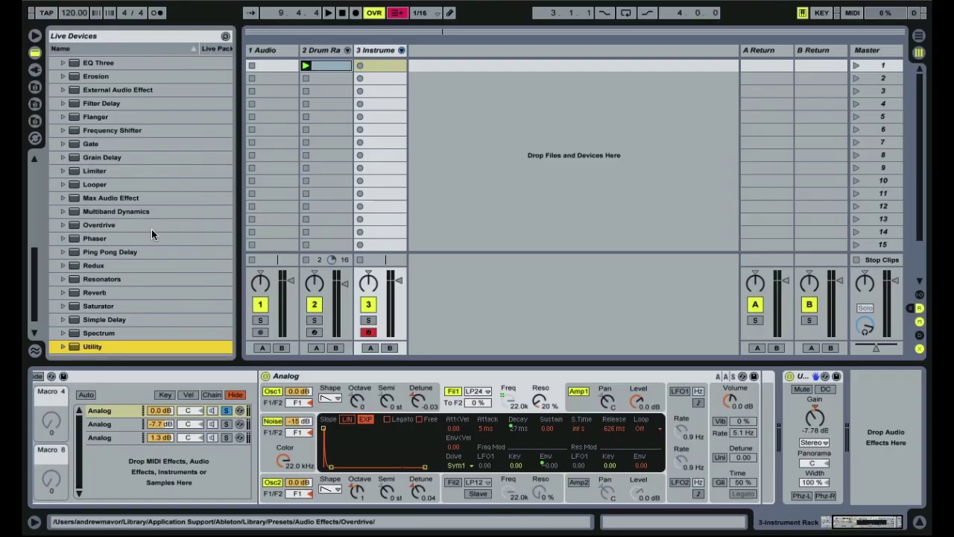
click(91, 307)
mouse_move(93, 310)
mouse_down()
mouse_move(526, 397)
mouse_move(762, 426)
mouse_up()
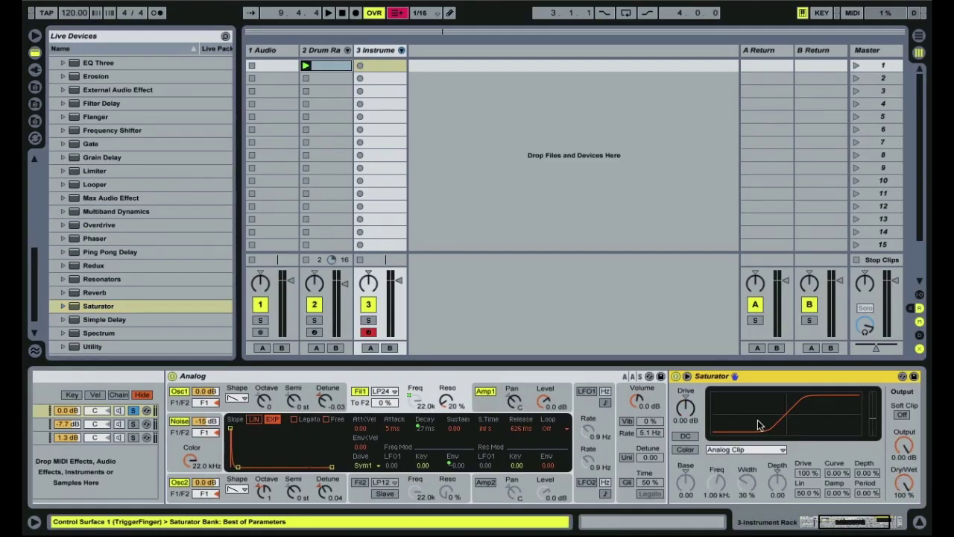
- Set the first chain's Saturator to the Sinoid Fold curve with Drive at 6.86 dB and Dry/Wet at 29.4 %
click(854, 527)
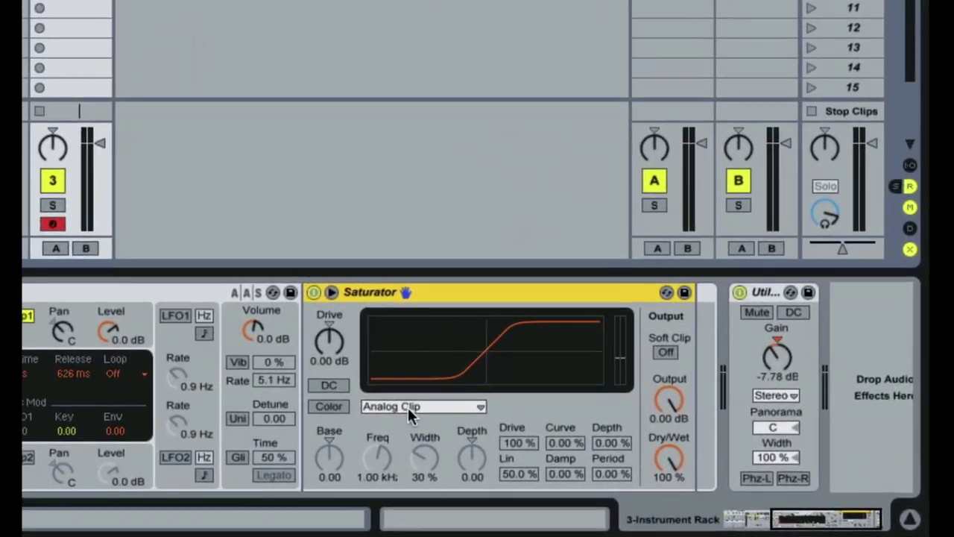
click(658, 450)
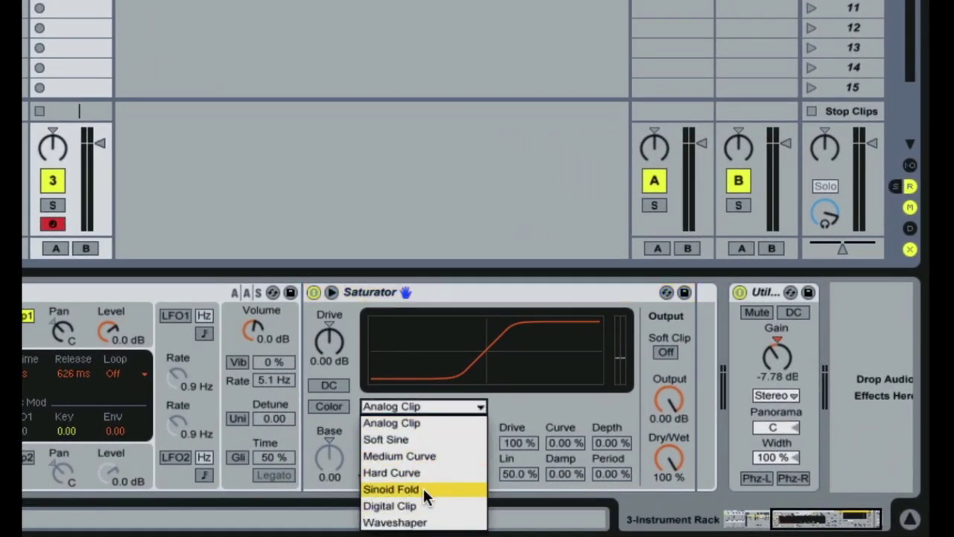
click(419, 490)
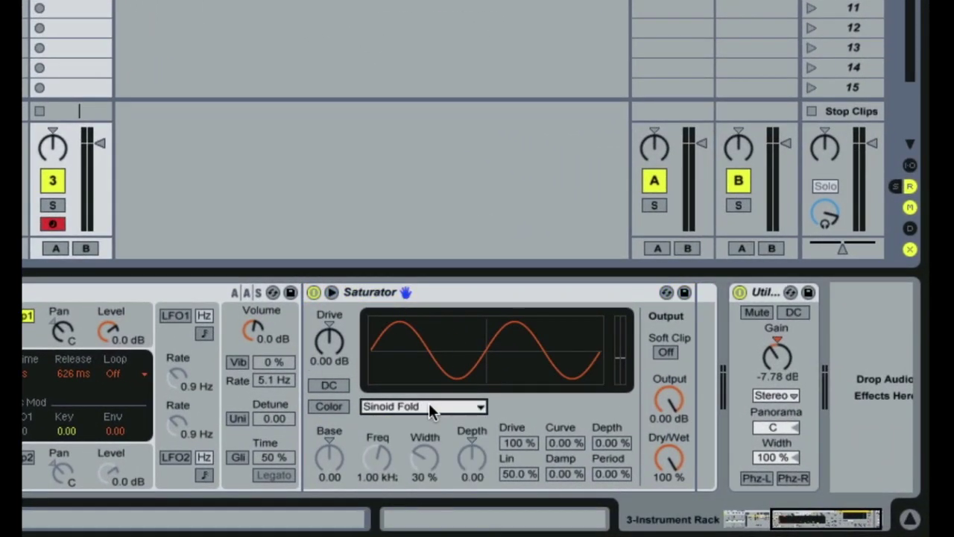
drag(337, 351, 337, 318)
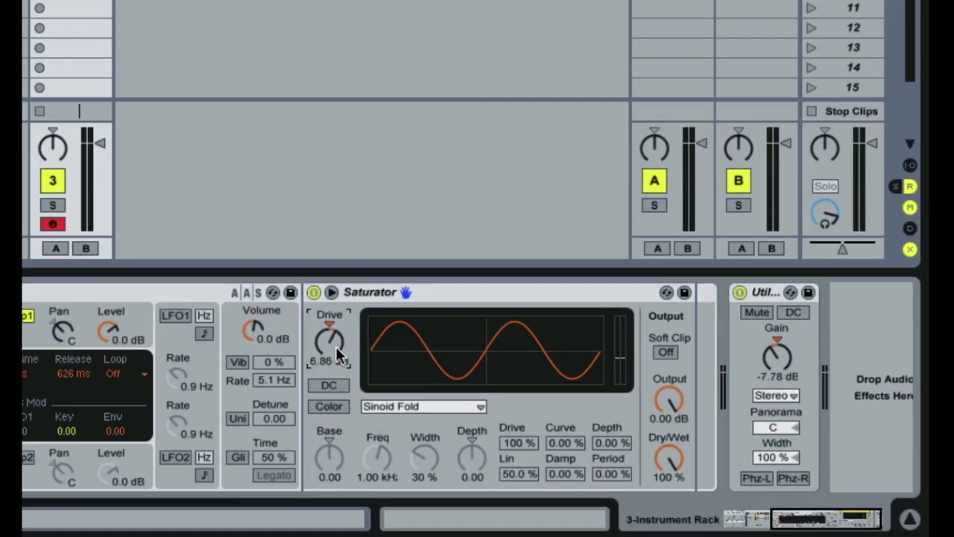
mouse_move(671, 456)
mouse_down()
mouse_move(671, 496)
mouse_move(672, 450)
mouse_up()
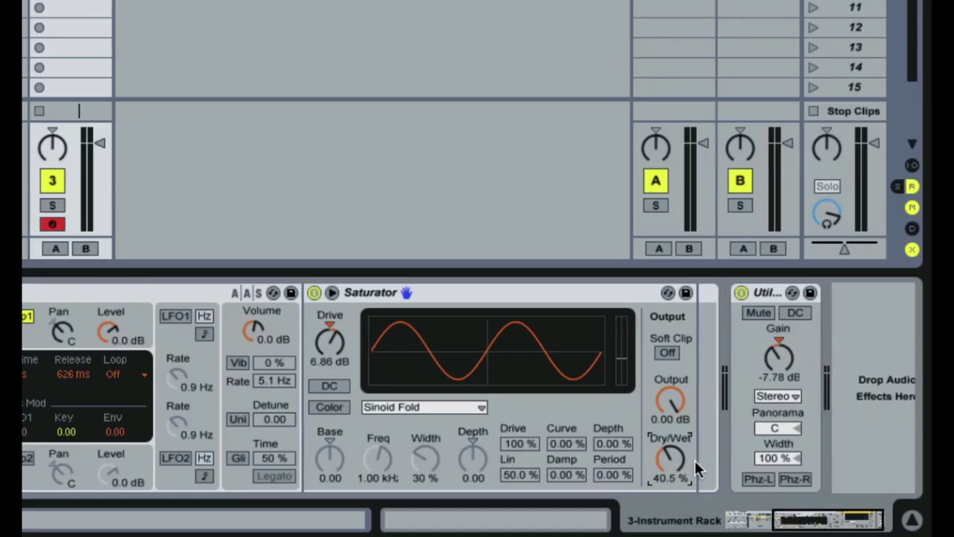
mouse_move(673, 454)
mouse_down()
mouse_move(674, 507)
mouse_move(674, 469)
mouse_up()
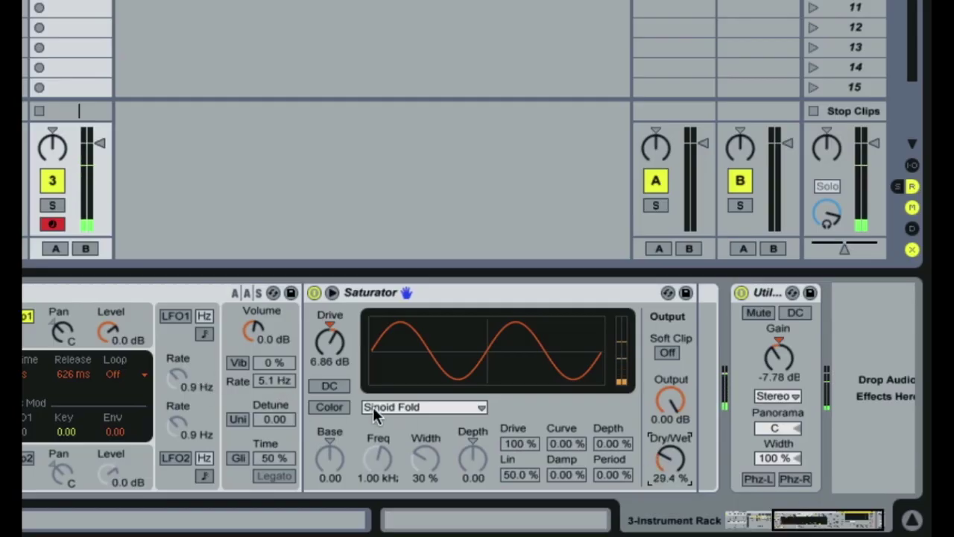
- Enable Color on the Saturator and set its Freq to 243 Hz and Base to 5.14
click(344, 409)
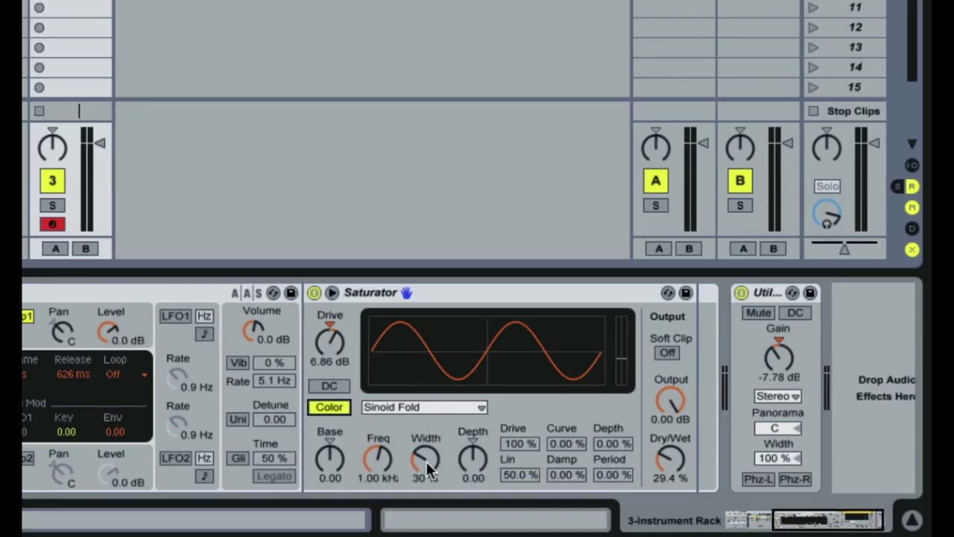
drag(382, 460, 382, 493)
mouse_move(330, 457)
mouse_down()
mouse_move(330, 438)
mouse_move(340, 469)
mouse_up()
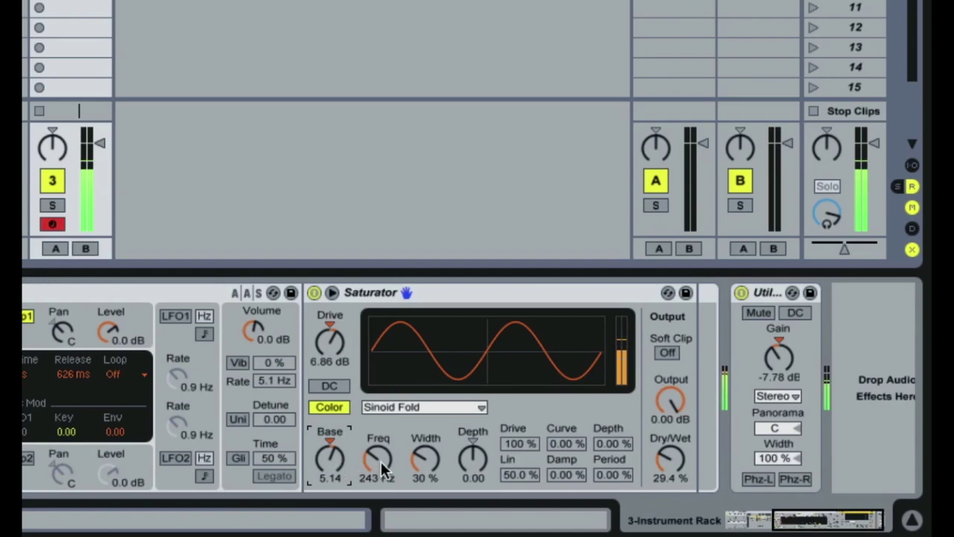
- Insert an EQ Eight after the Saturator and make band 1 a low cut at 69.3 Hz
scroll(433, 459, right, 1)
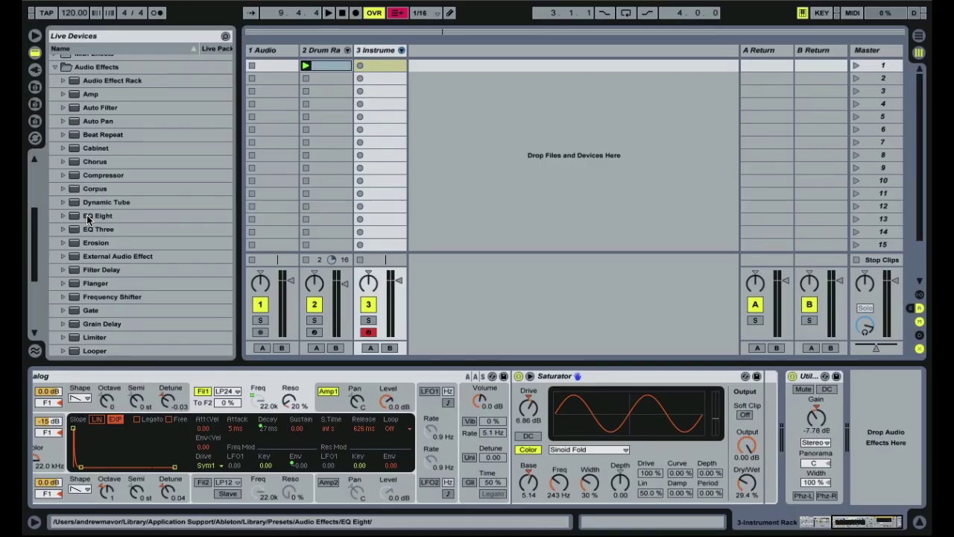
click(87, 214)
key(Return)
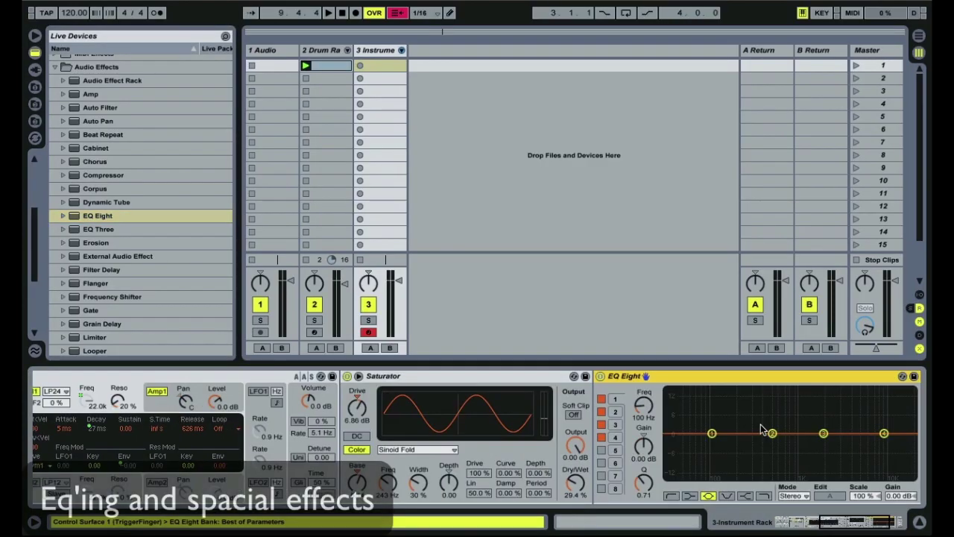
click(673, 497)
drag(643, 405, 644, 421)
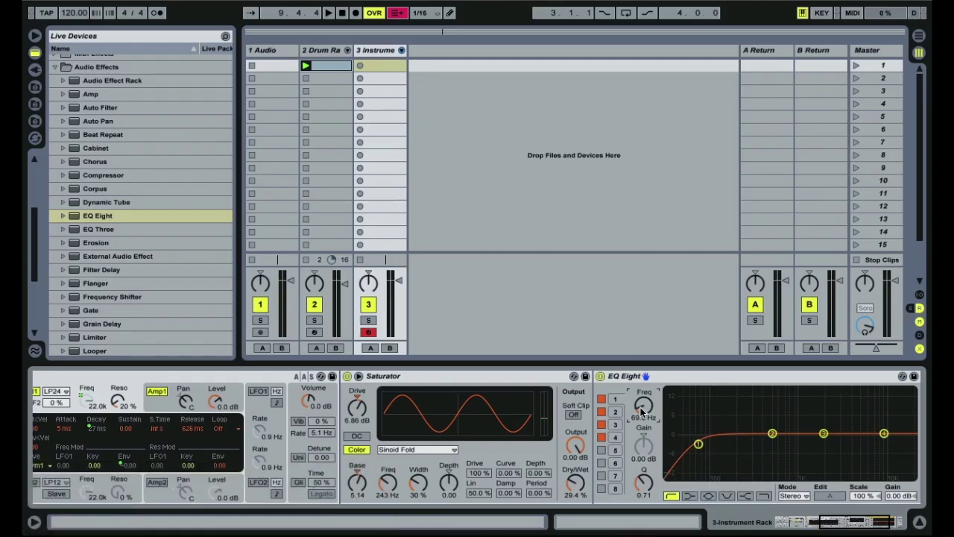
- Insert a Simple Delay after the EQ Eight in the first chain
click(121, 215)
scroll(122, 217, down, 3)
scroll(123, 220, down, 10)
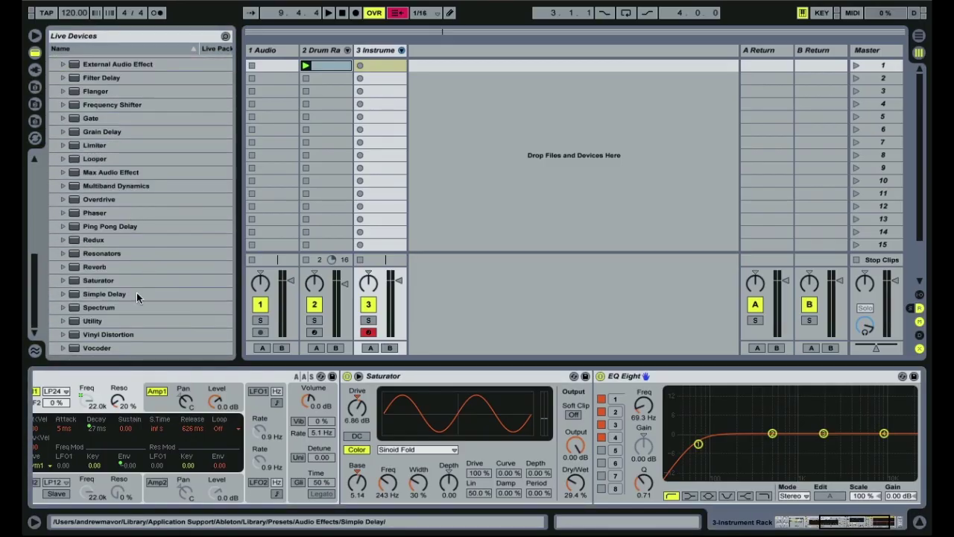
scroll(128, 302, up, 8)
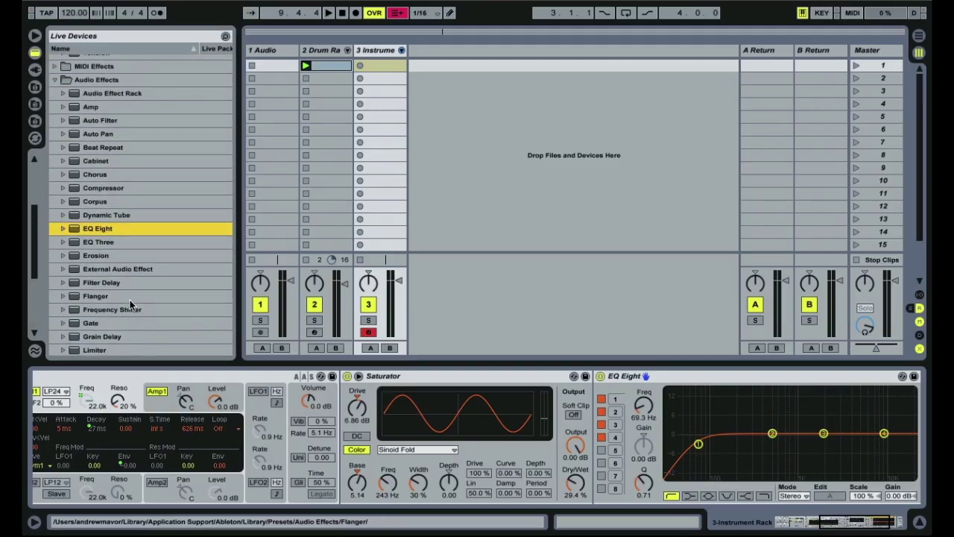
scroll(130, 300, up, 2)
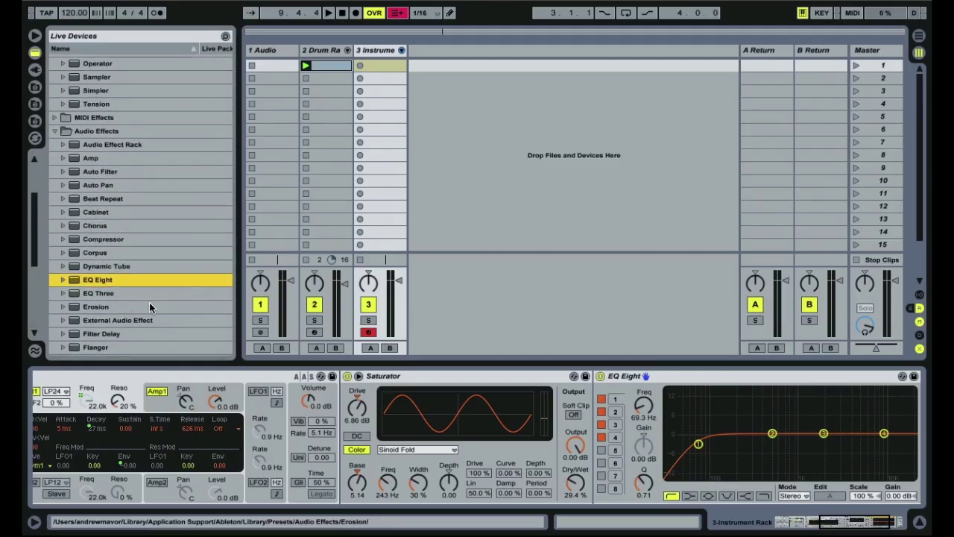
scroll(128, 292, down, 4)
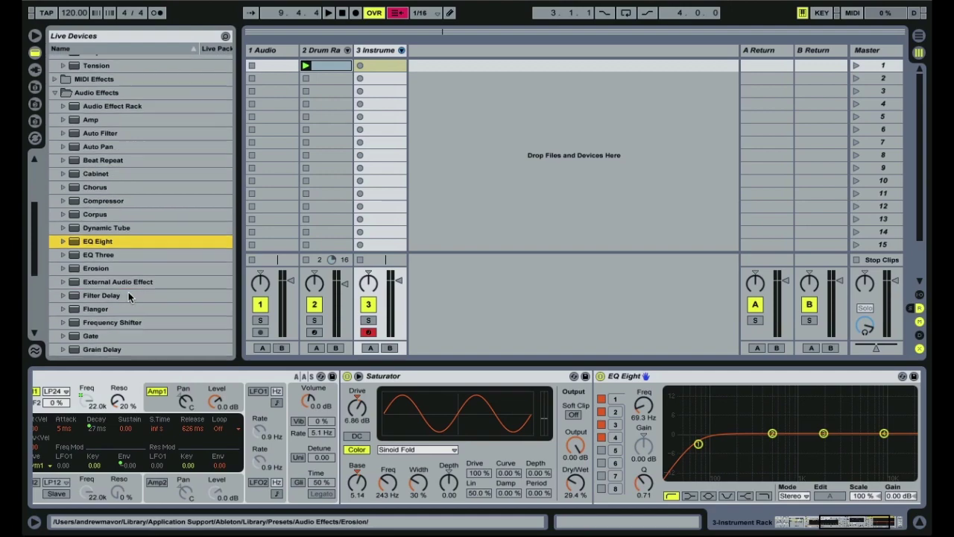
scroll(130, 299, down, 5)
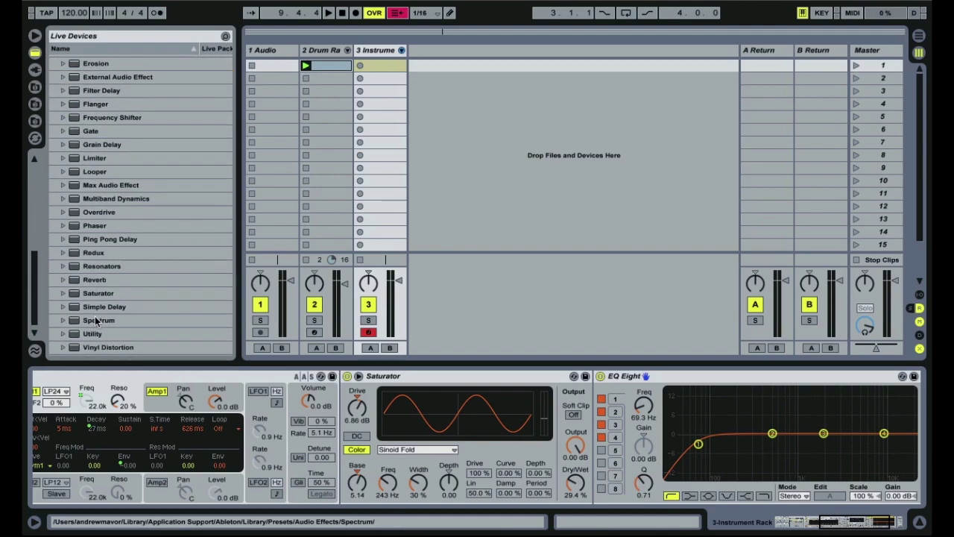
click(94, 309)
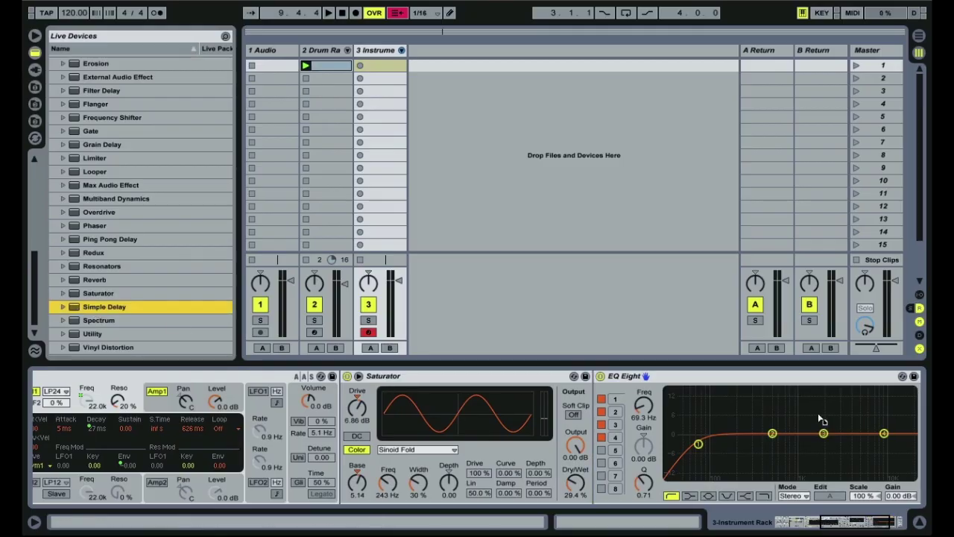
scroll(850, 424, down, 3)
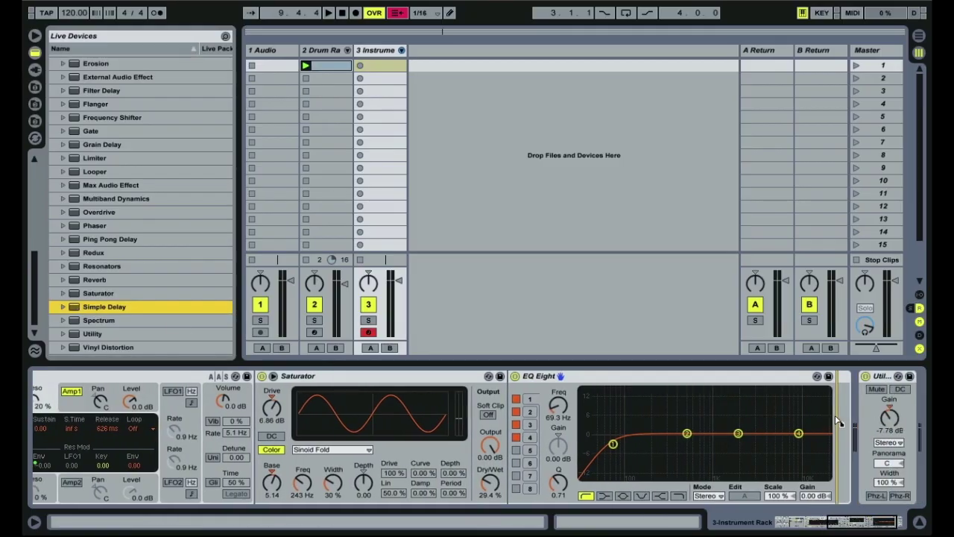
key(Return)
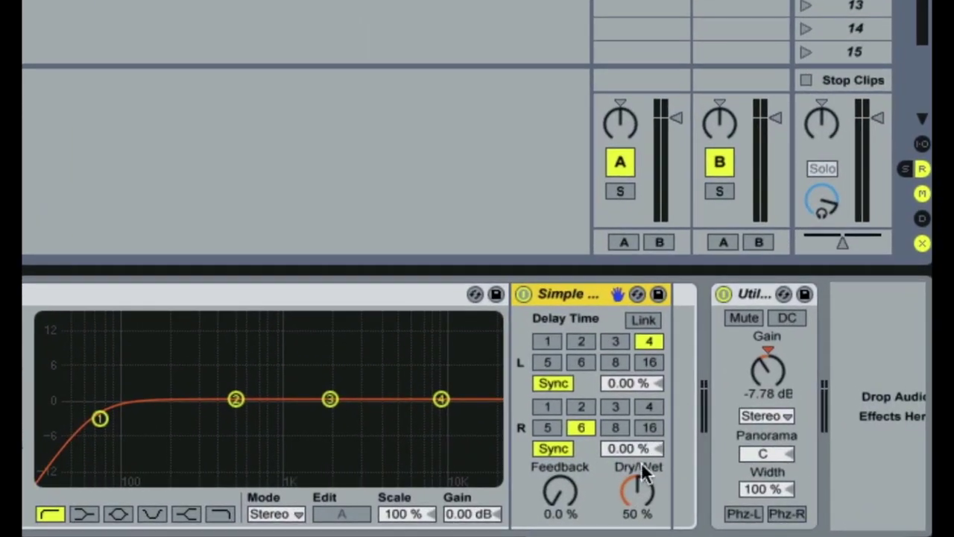
- Switch both Simple Delay channels to Time mode at 1.00 ms, with Feedback at 25 % and Dry/Wet at 0 %
drag(636, 492, 636, 530)
drag(560, 493, 560, 475)
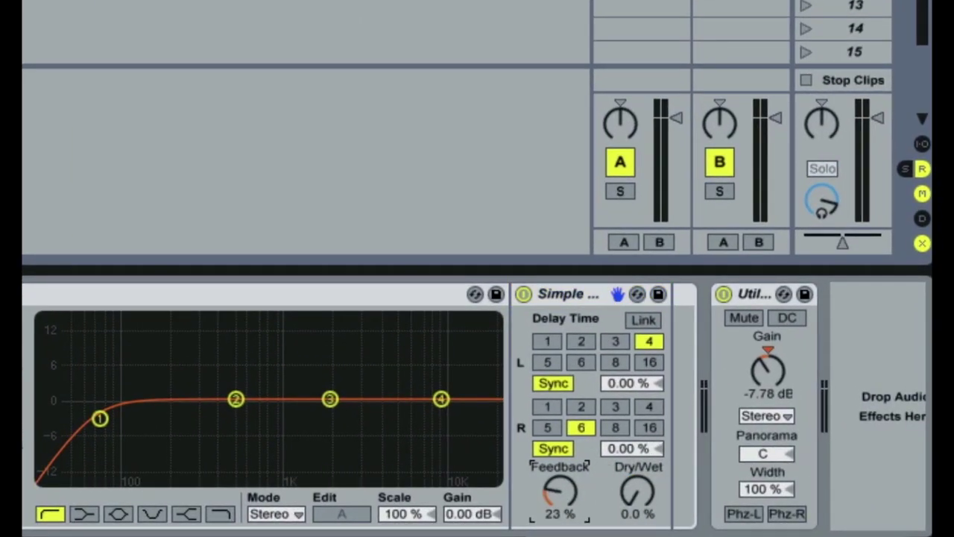
click(562, 383)
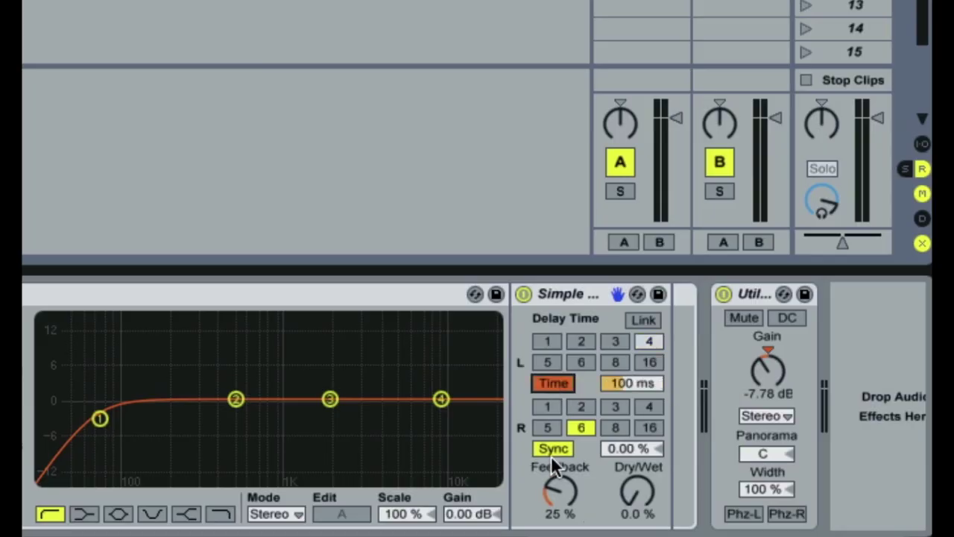
click(551, 448)
drag(625, 450, 625, 522)
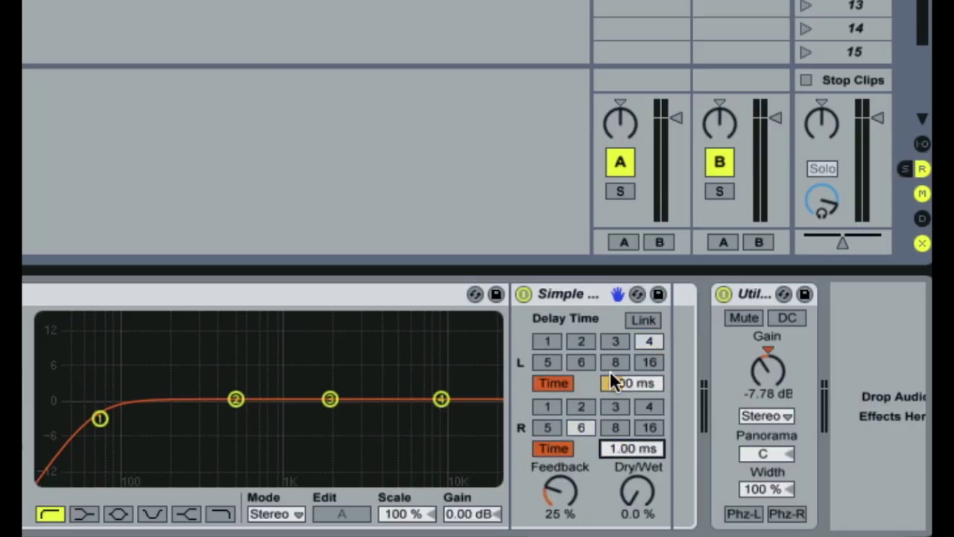
drag(612, 381, 612, 477)
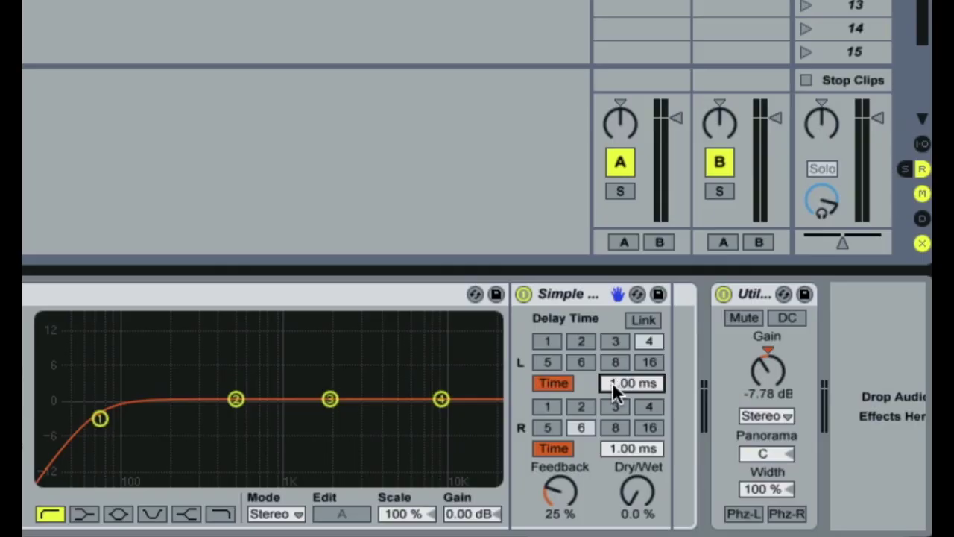
- Set the Simple Delay times to 12.7 ms left and 10.3 ms right, with Dry/Wet at 43 % and Feedback at 42 %
drag(637, 492, 632, 370)
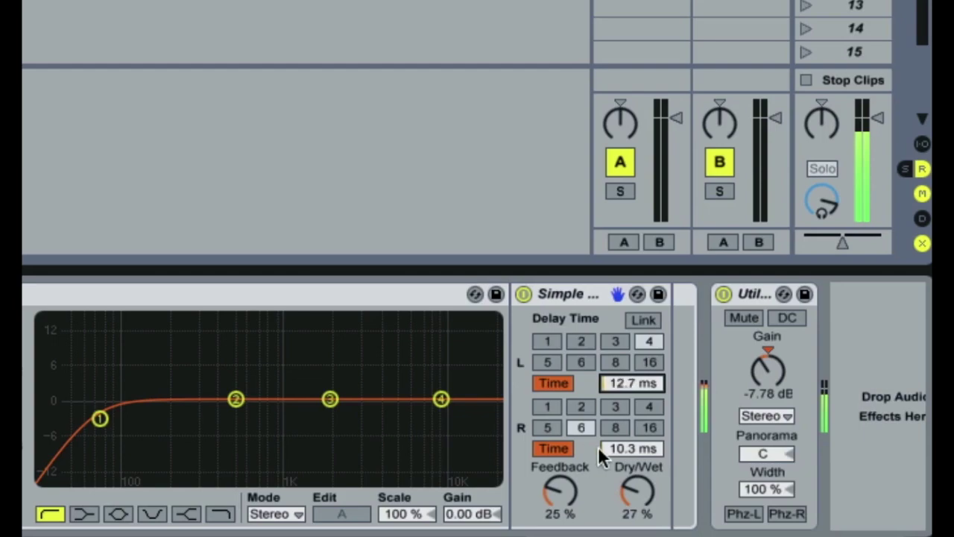
drag(631, 487, 632, 477)
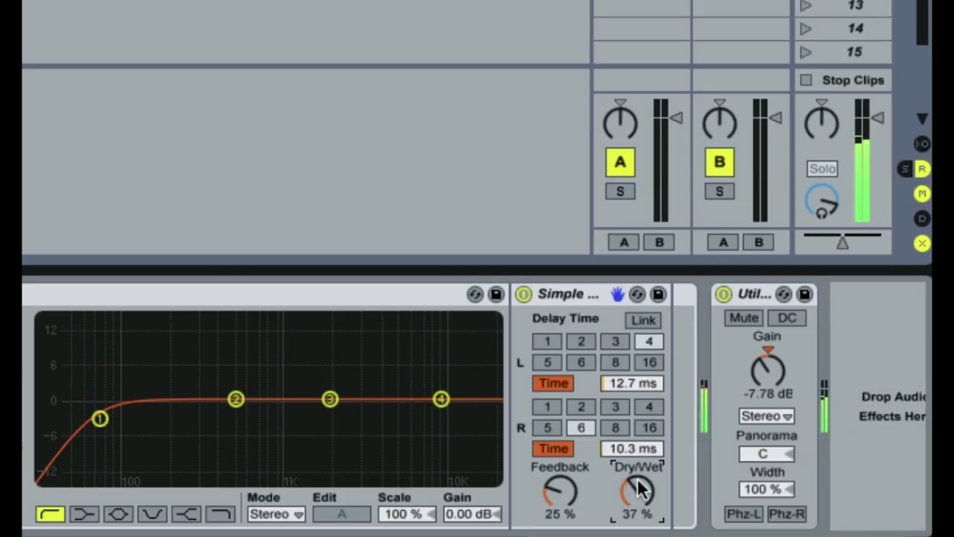
mouse_move(631, 485)
mouse_down()
mouse_move(631, 526)
mouse_move(631, 478)
mouse_up()
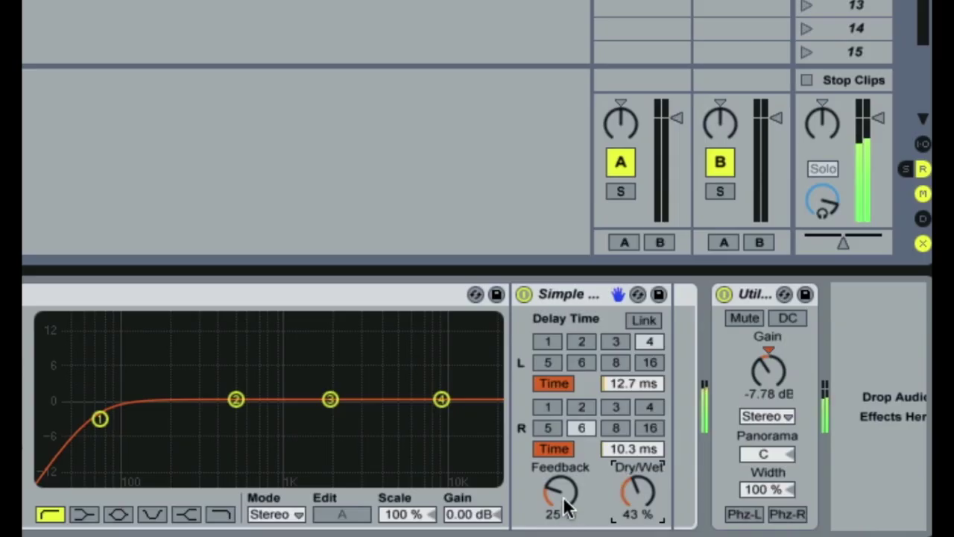
drag(564, 507, 564, 487)
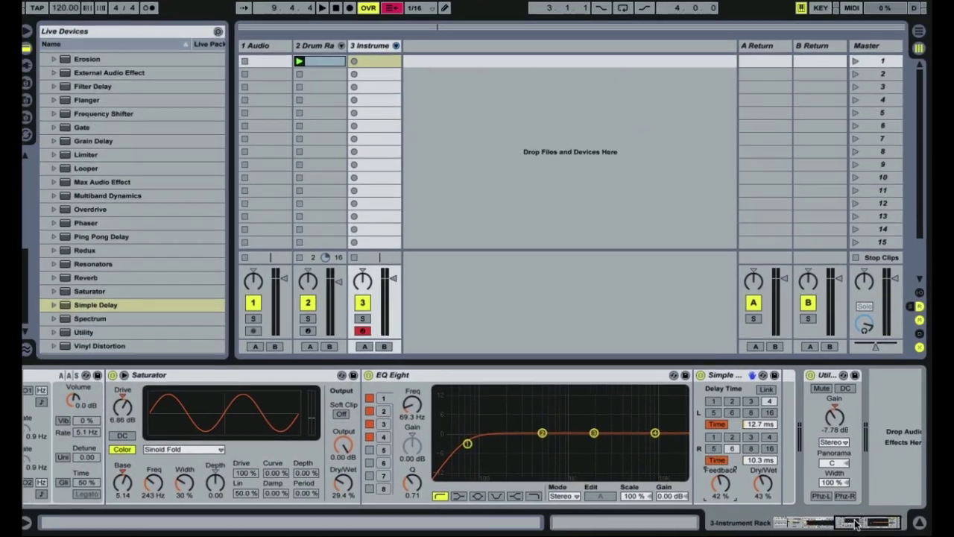
- Unsolo the first chain to audition the full rack, and solo the second Analog chain
drag(828, 528, 725, 536)
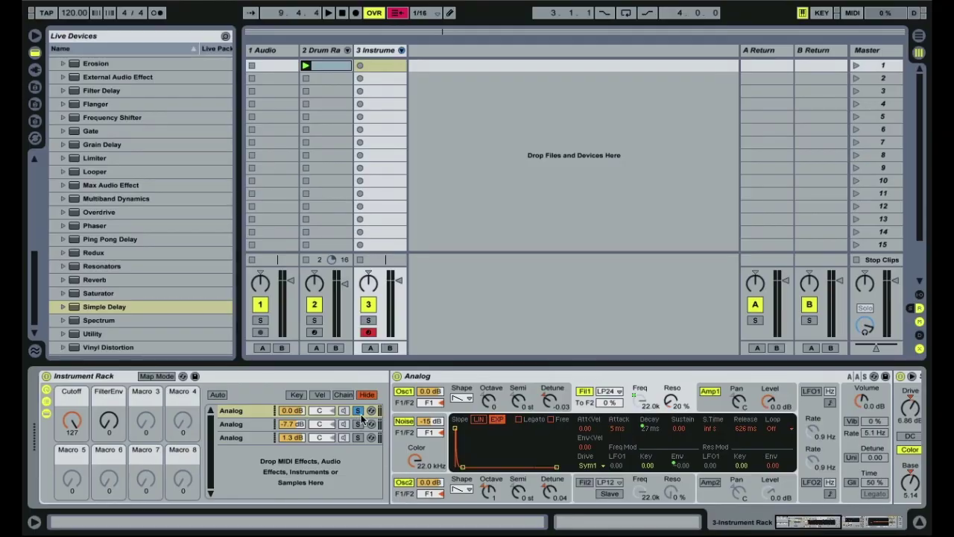
click(358, 411)
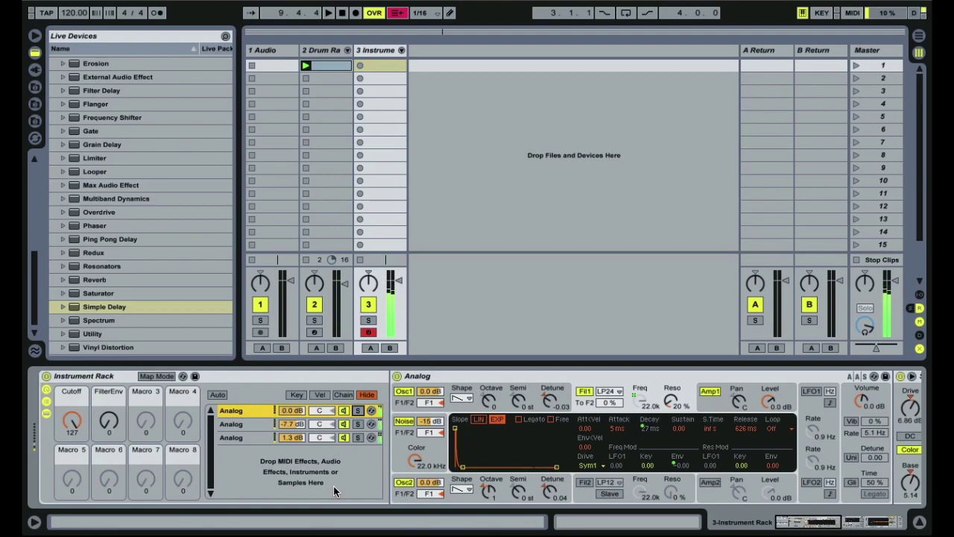
click(358, 424)
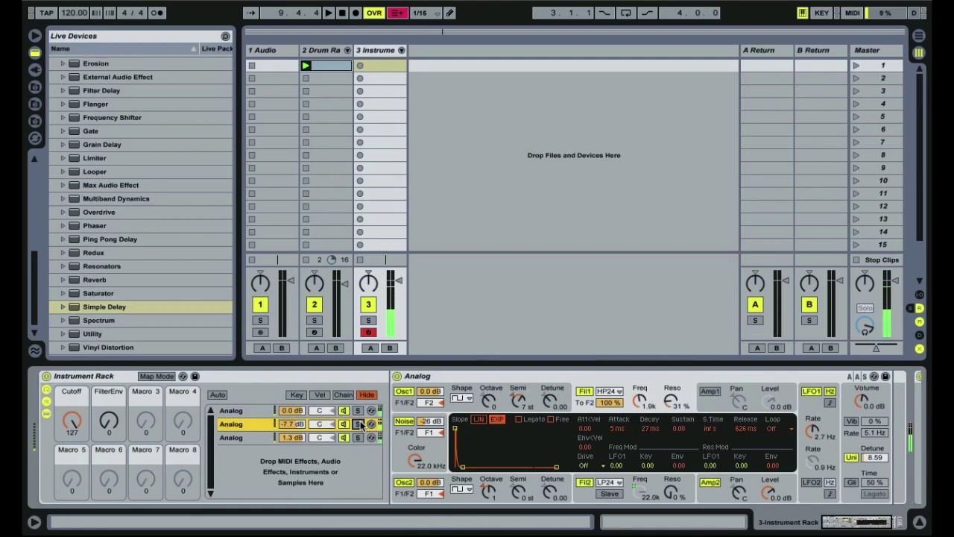
- Change the Osc1 and Osc2 shapes in the second chain's Analog to sawtooth
click(488, 489)
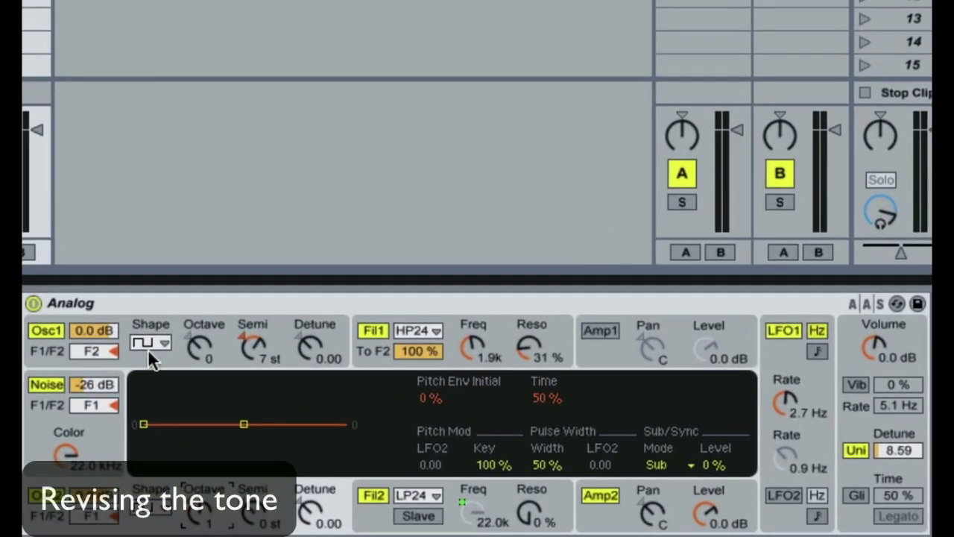
click(153, 341)
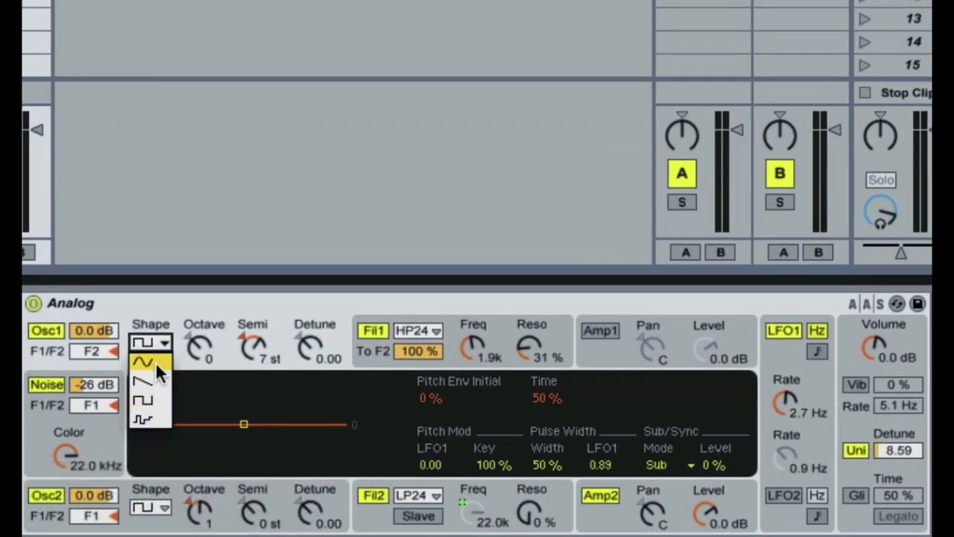
click(153, 377)
click(154, 508)
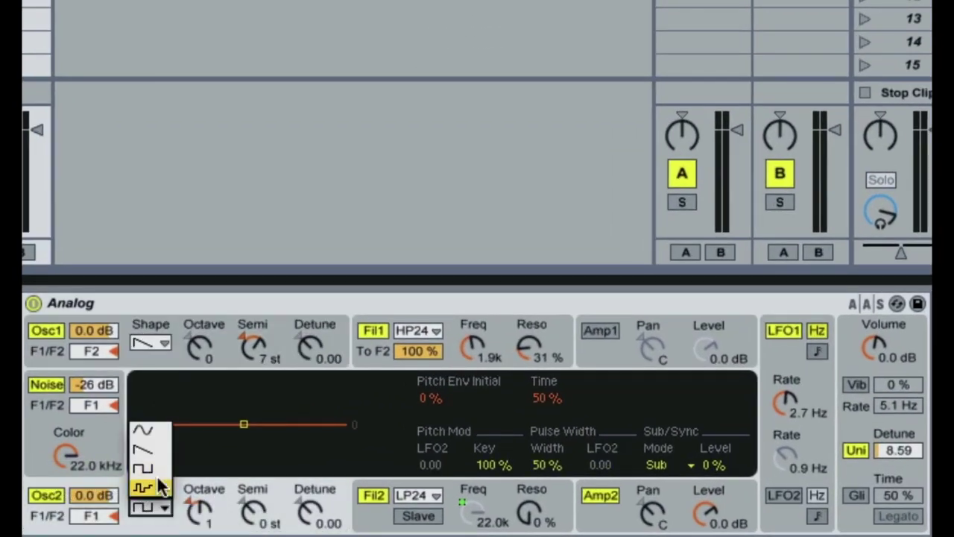
click(158, 452)
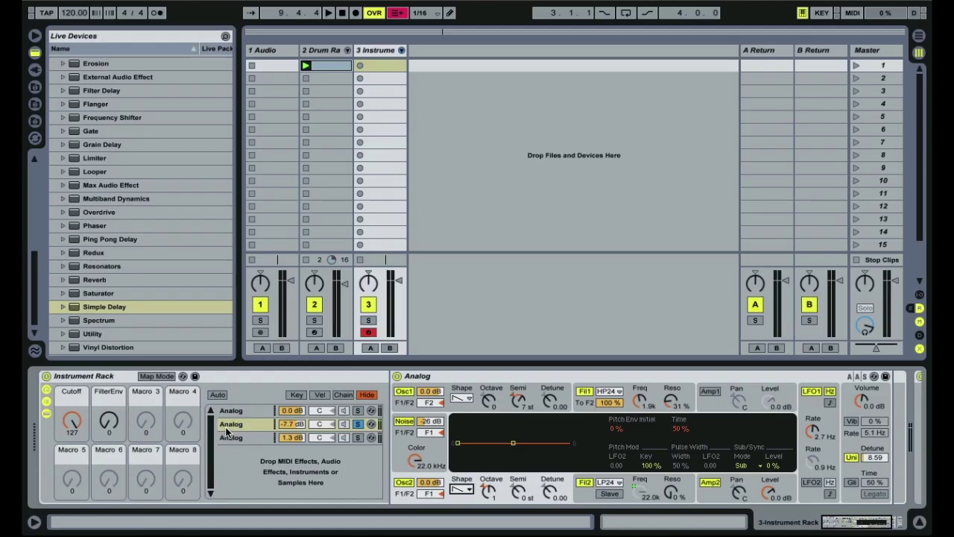
- Add a Saturator after the second chain's Analog and load its A Bit Warmer preset
click(88, 294)
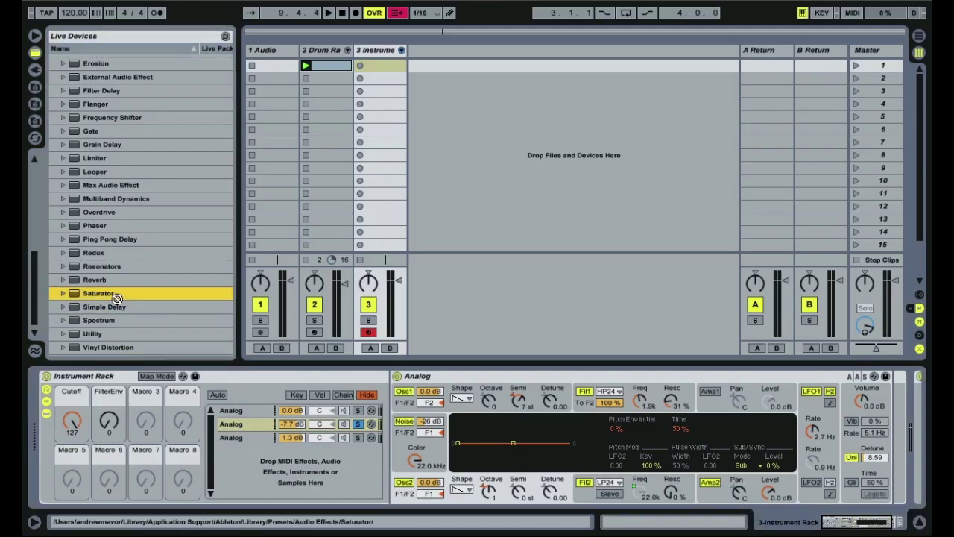
drag(117, 299, 895, 431)
click(845, 526)
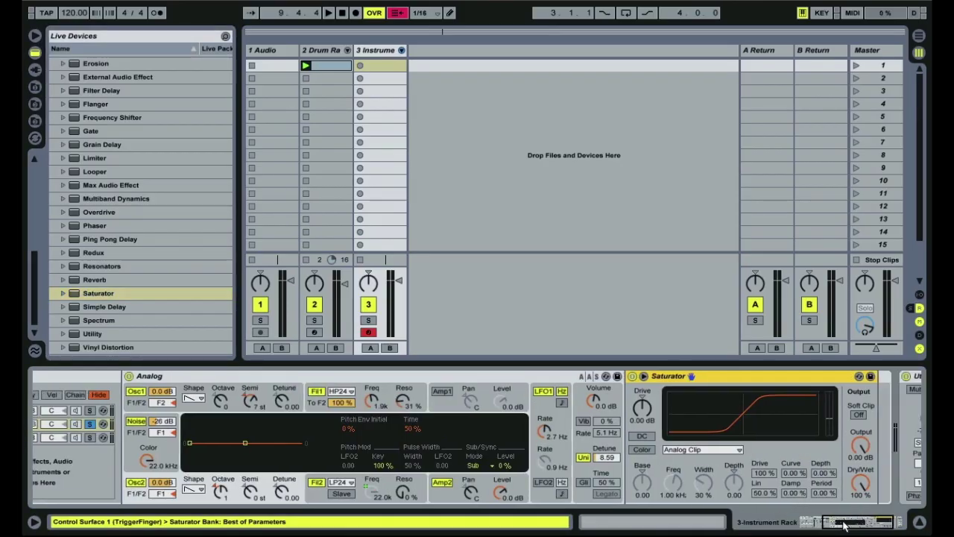
scroll(415, 422, right, 3)
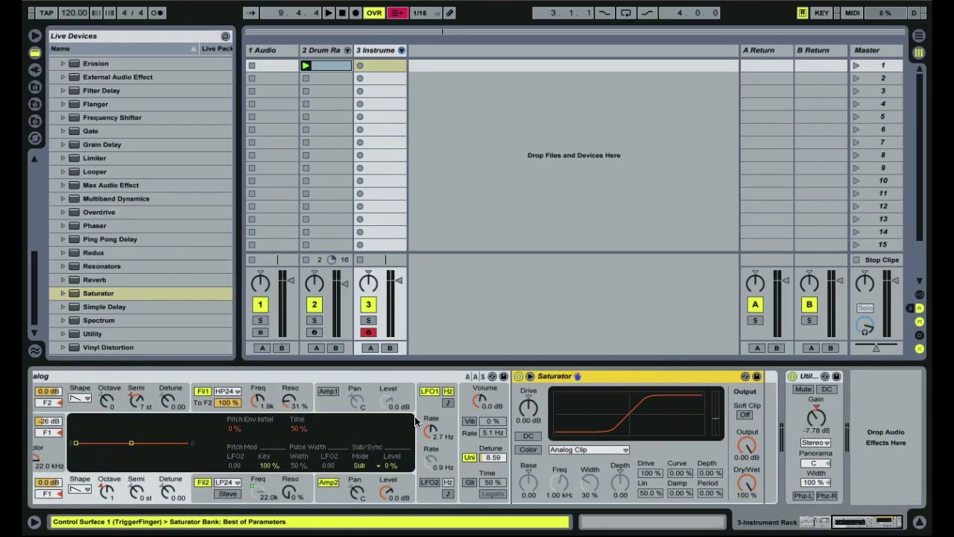
click(62, 293)
double_click(81, 308)
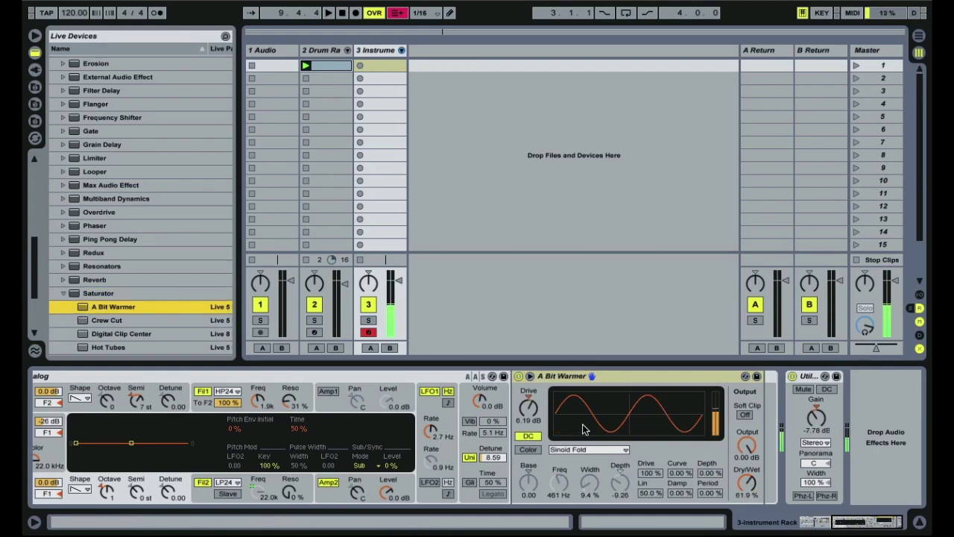
click(857, 522)
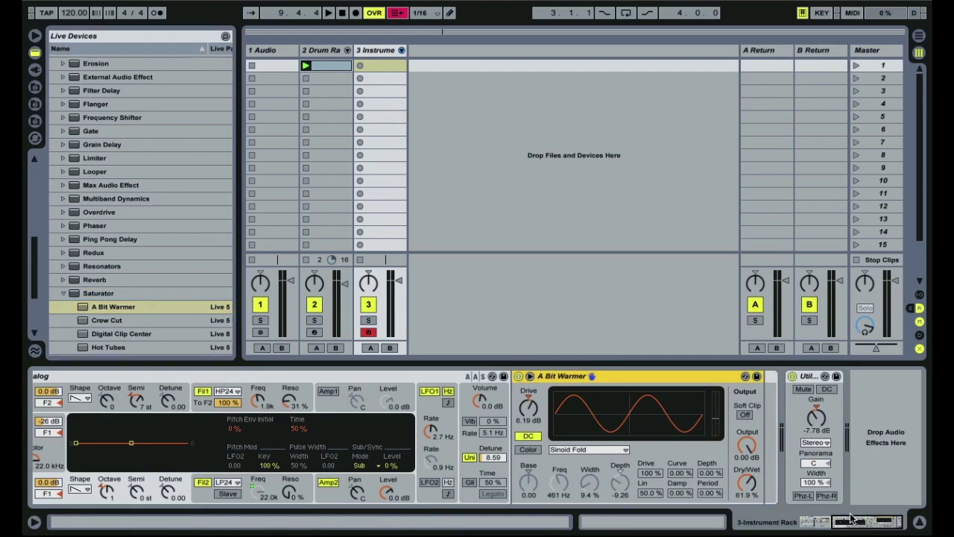
- Add a Simple Delay after A Bit Warmer and switch both of its channels to Time mode
scroll(83, 242, down, 5)
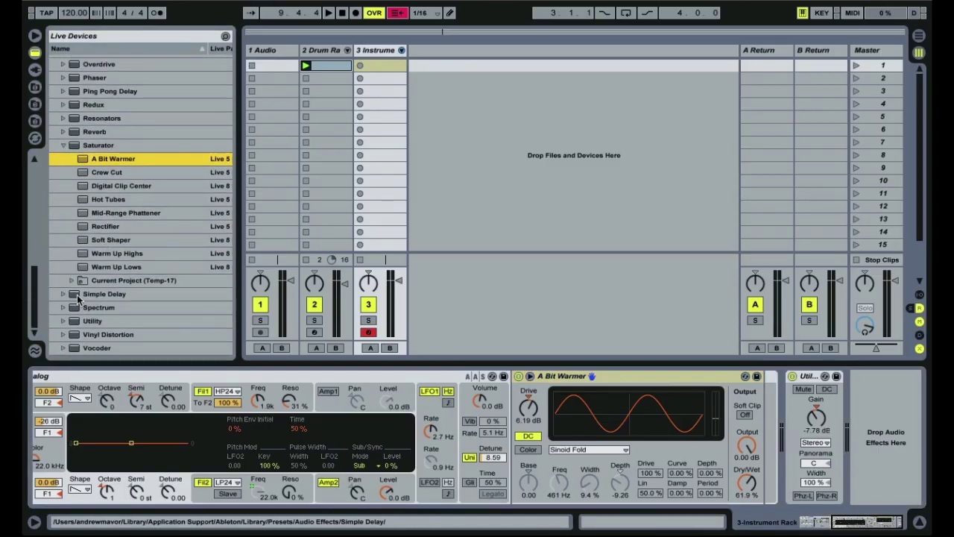
drag(78, 297, 743, 411)
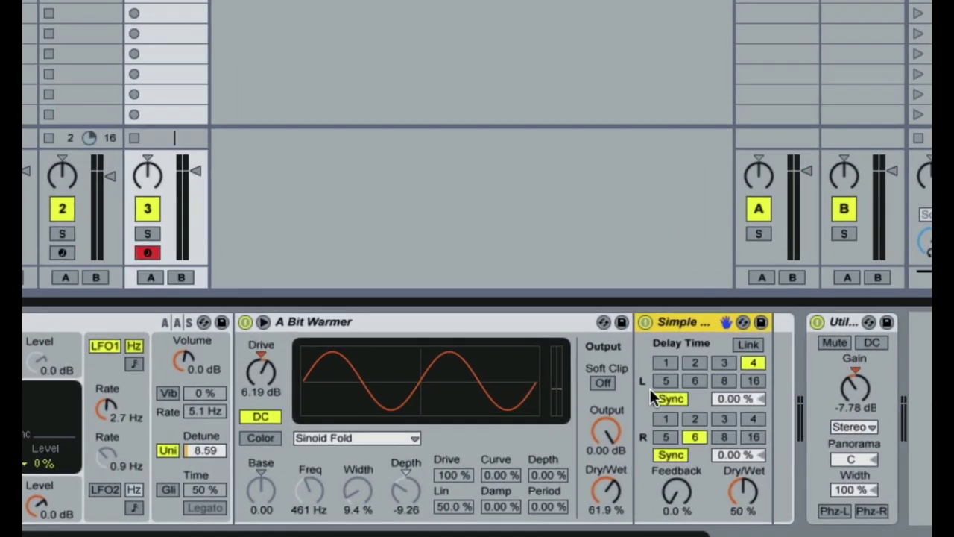
click(654, 398)
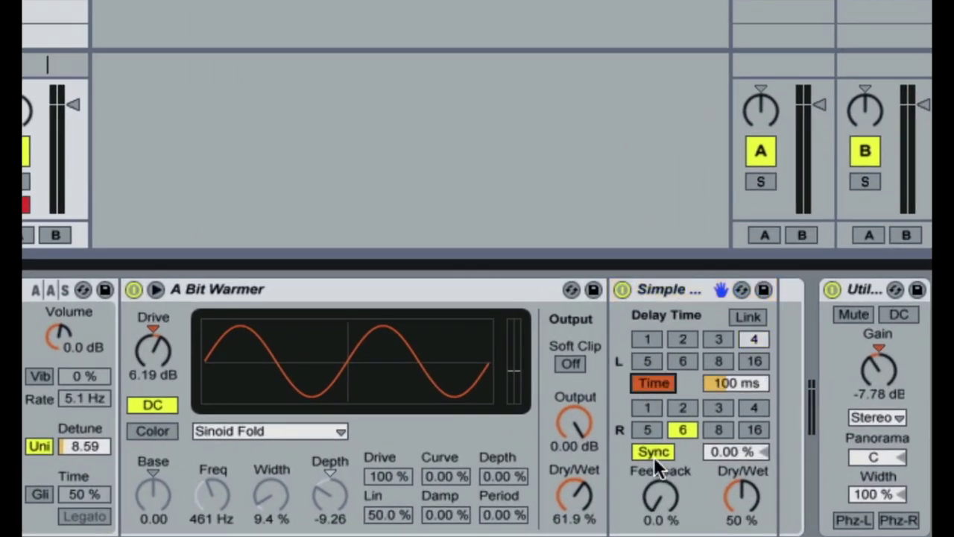
click(654, 452)
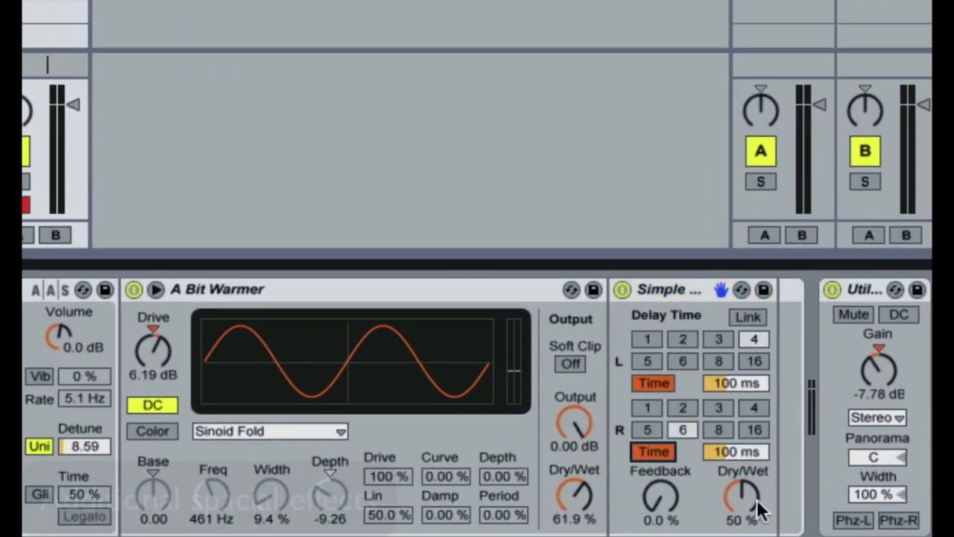
- Set the Simple Delay times to 29.0 ms left and 31.4 ms right, with Feedback at 47 % and Dry/Wet at 28 %
drag(742, 494, 741, 533)
mouse_move(676, 481)
mouse_down()
mouse_move(661, 517)
mouse_move(650, 479)
mouse_move(663, 471)
mouse_up()
mouse_move(734, 459)
mouse_down()
mouse_move(735, 477)
mouse_move(730, 452)
mouse_up()
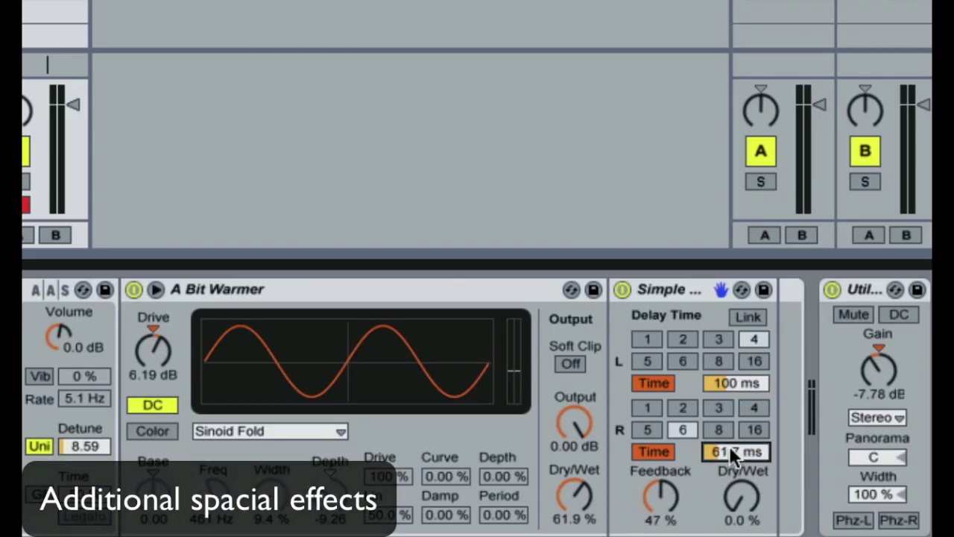
mouse_move(714, 383)
mouse_down()
mouse_move(714, 411)
mouse_move(716, 397)
mouse_up()
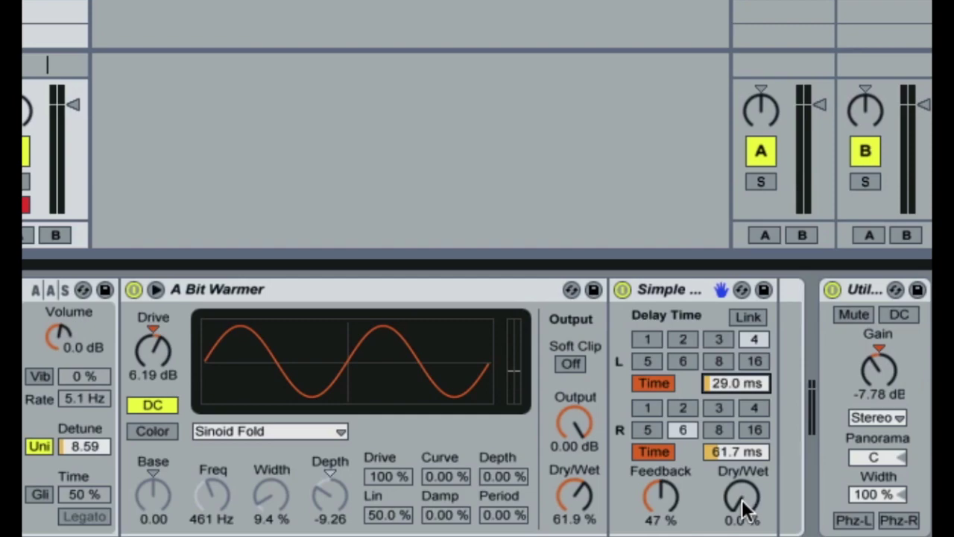
drag(736, 451, 728, 475)
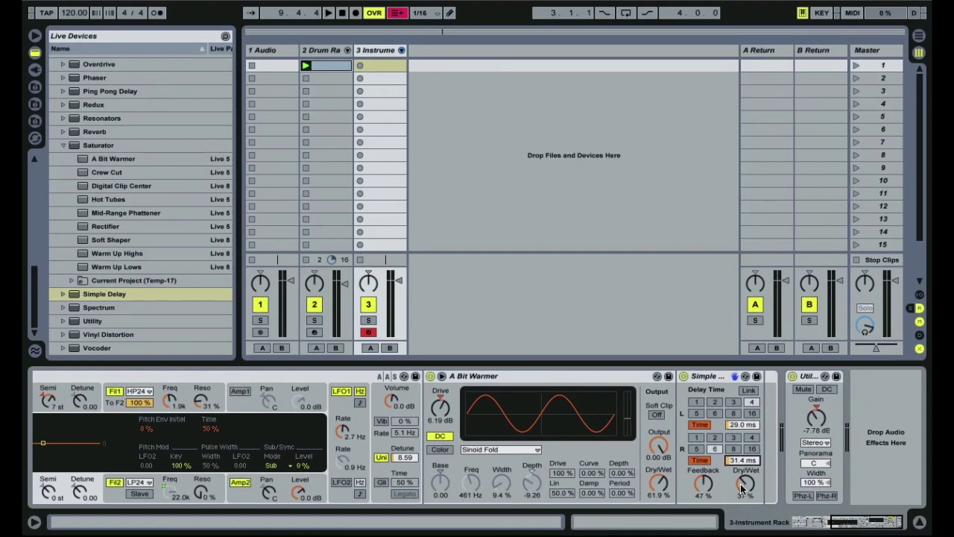
drag(740, 484, 741, 490)
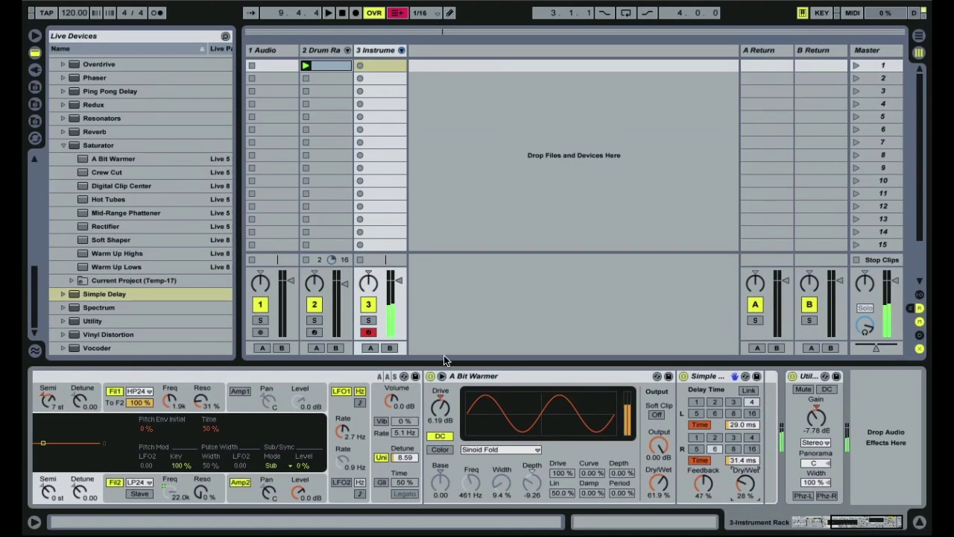
- Insert a Phaser before A Bit Warmer with Frequency 379 Hz, Feedback 0.90, Dry/Wet 81.0 % and LFO Amount 21.4 %
scroll(140, 234, up, 4)
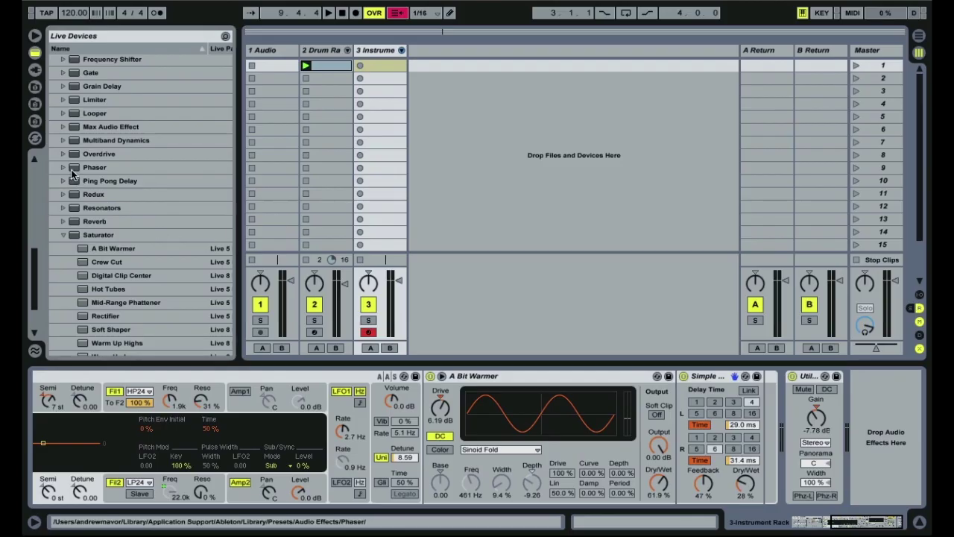
drag(70, 167, 428, 414)
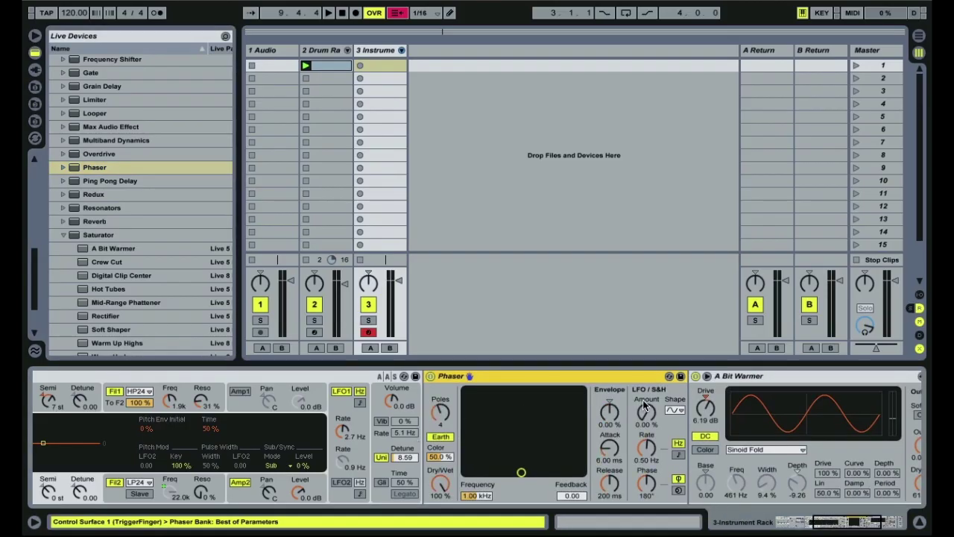
mouse_move(442, 482)
mouse_down()
mouse_move(442, 492)
mouse_move(443, 483)
mouse_up()
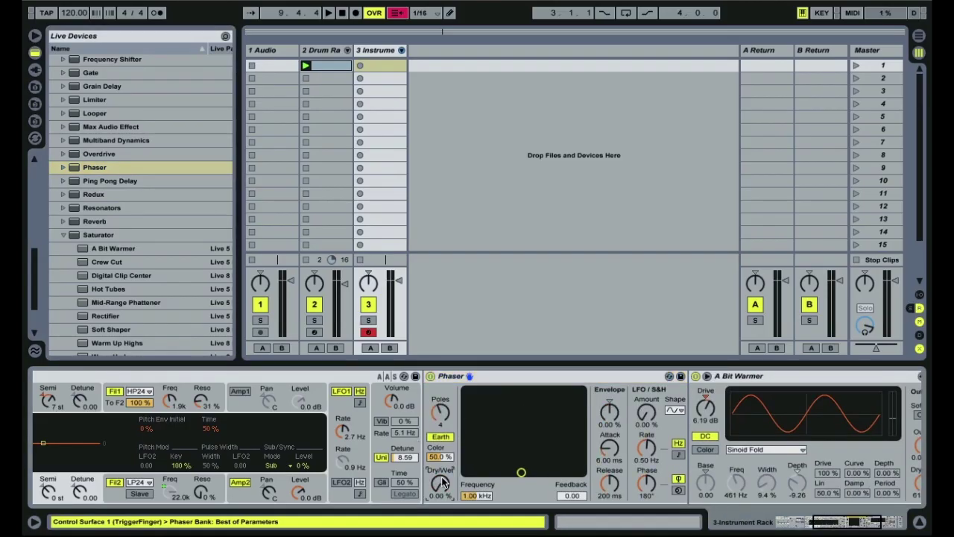
drag(521, 472, 501, 417)
drag(442, 483, 442, 460)
drag(646, 413, 647, 407)
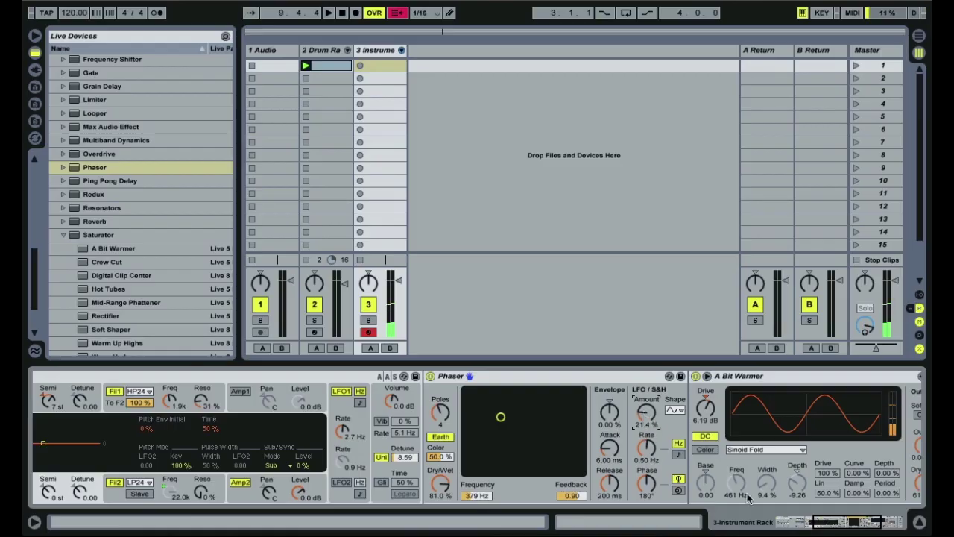
- Collapse the Phaser, A Bit Warmer and Simple Delay devices in the second chain
mouse_move(861, 522)
mouse_down()
mouse_move(884, 522)
mouse_move(861, 514)
mouse_up()
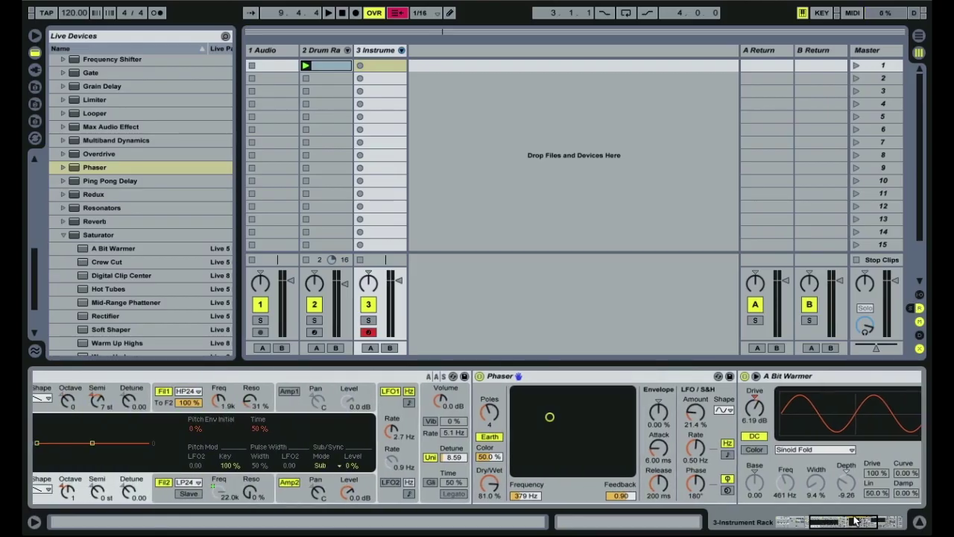
double_click(666, 378)
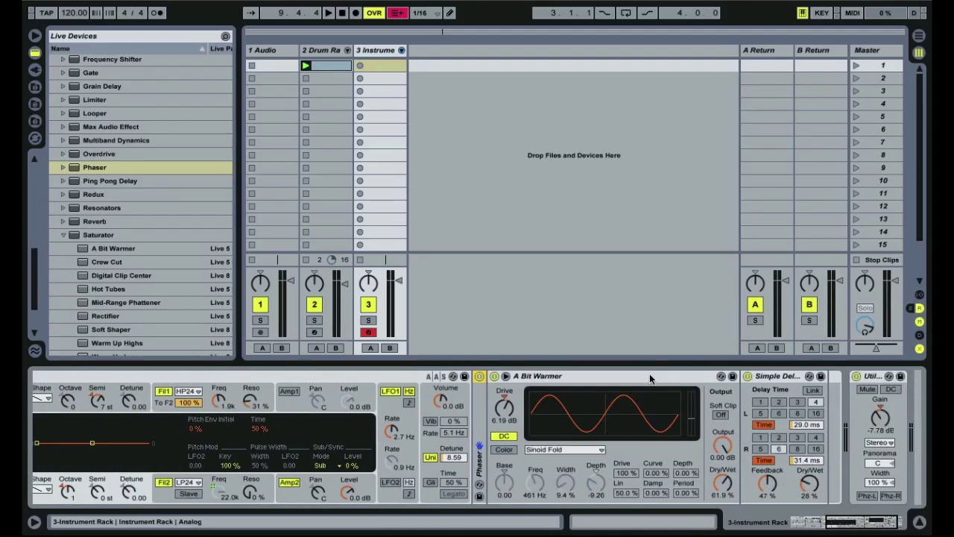
double_click(649, 375)
double_click(552, 378)
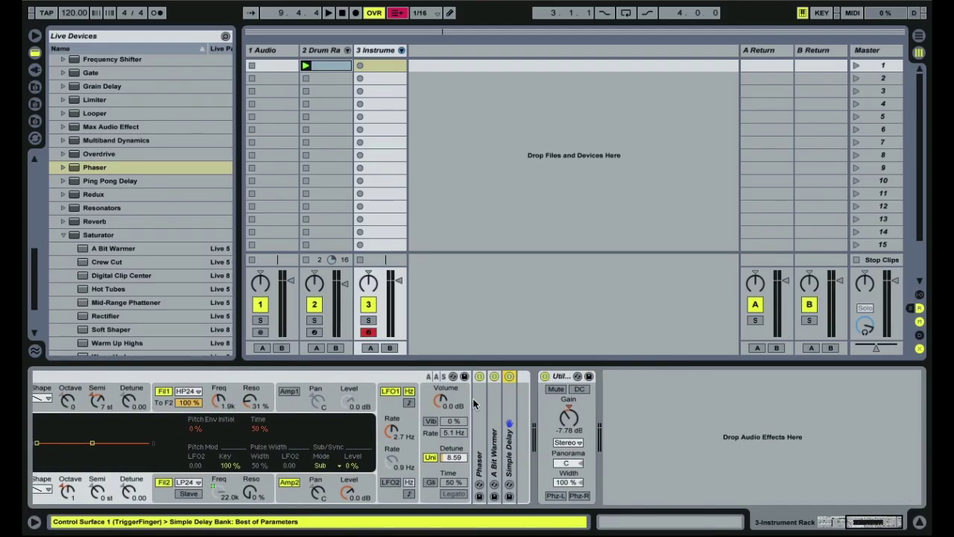
drag(865, 522, 828, 522)
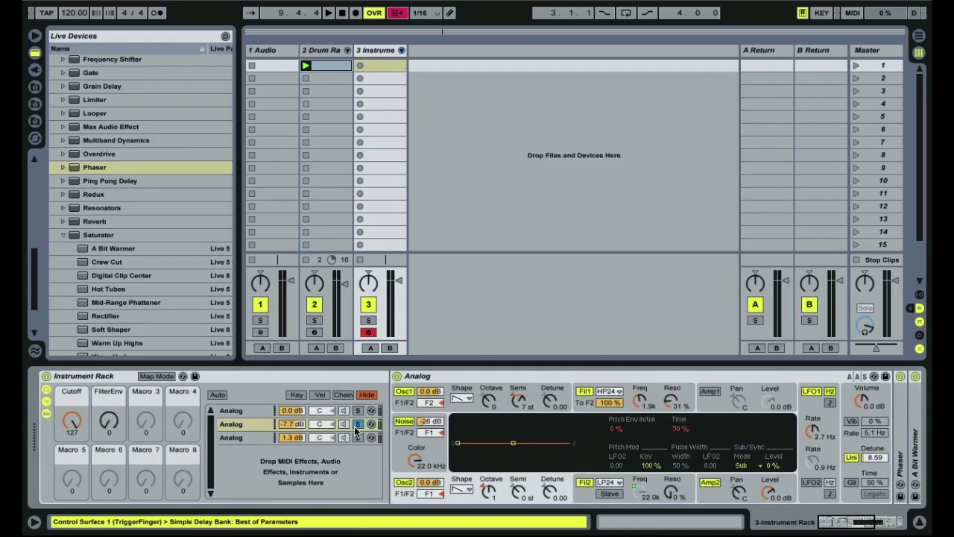
- Unsolo the second chain and detune its Analog's Osc1 to 0.03 and Osc2 to -0.05
click(358, 423)
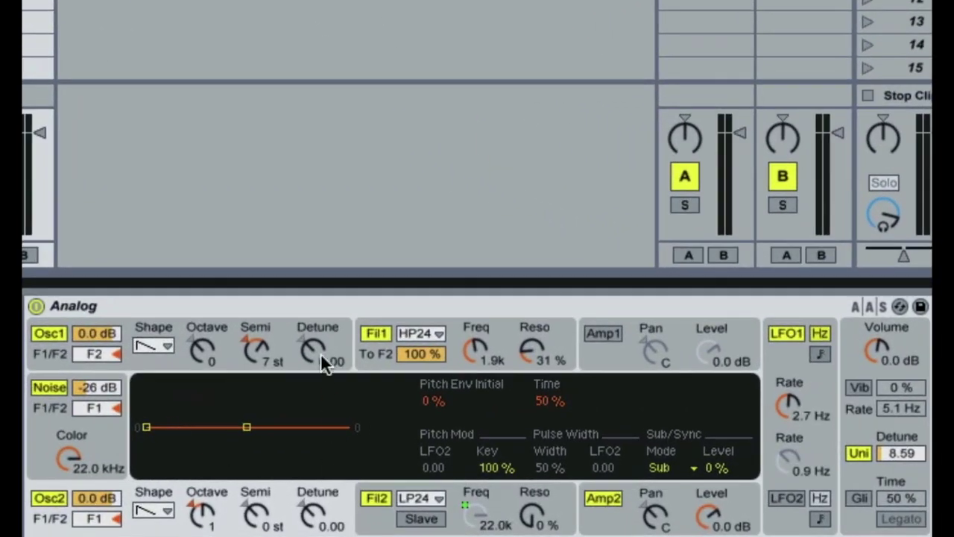
drag(320, 352, 321, 346)
drag(320, 516, 319, 522)
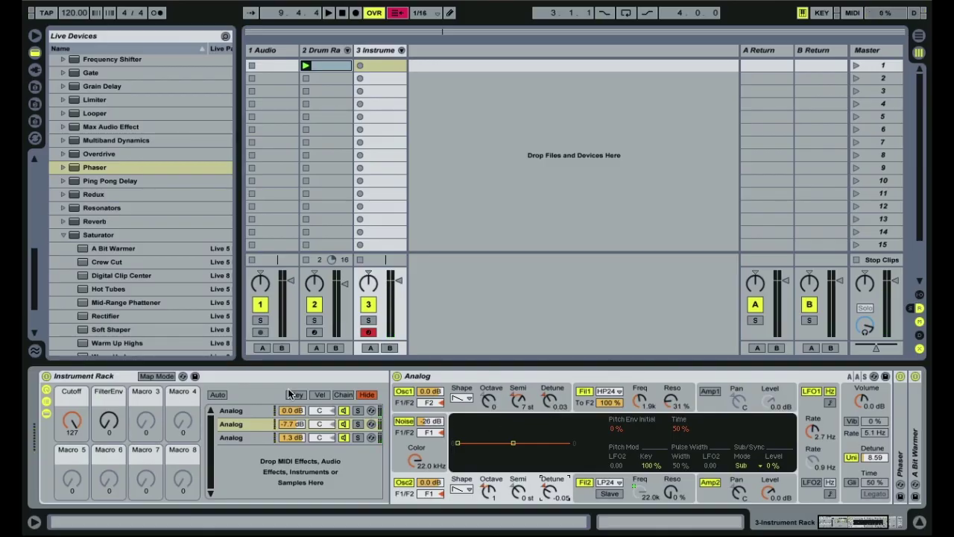
- Set the FilterEnv macro mapping minimum to 0.00 for F2 Freq < Env and the F2 Env Decay range to 27 ms–1.33 s
click(156, 376)
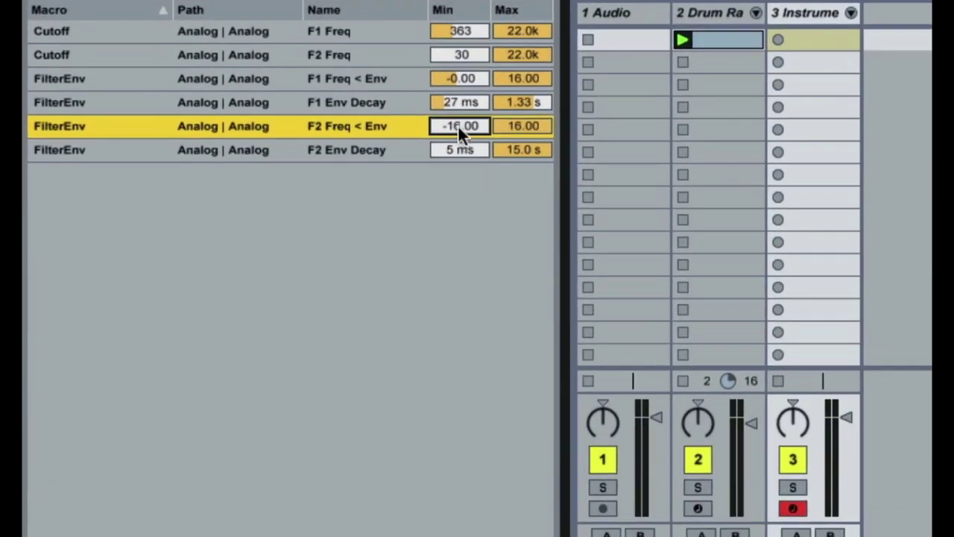
drag(461, 126, 461, 97)
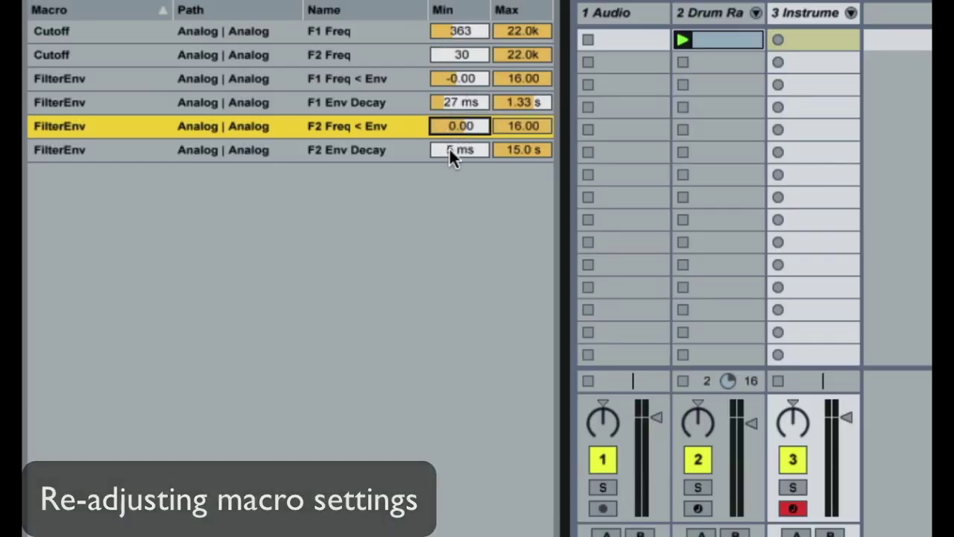
drag(458, 148, 458, 133)
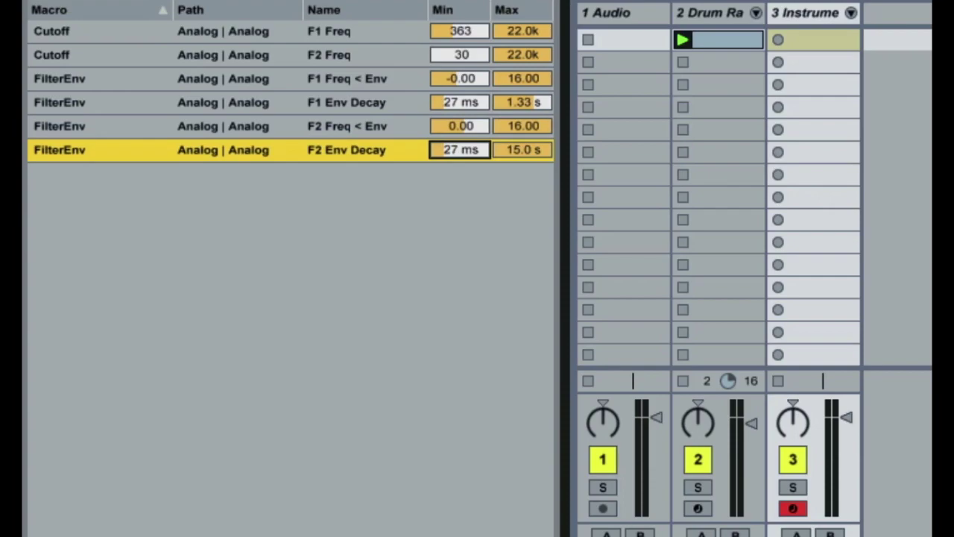
mouse_move(521, 156)
mouse_down()
mouse_move(521, 186)
mouse_move(521, 163)
mouse_up()
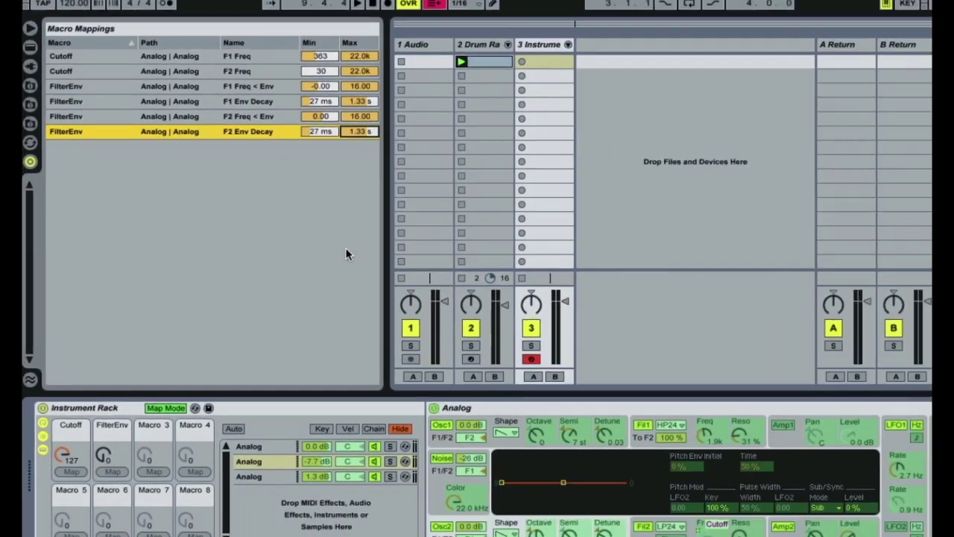
click(447, 329)
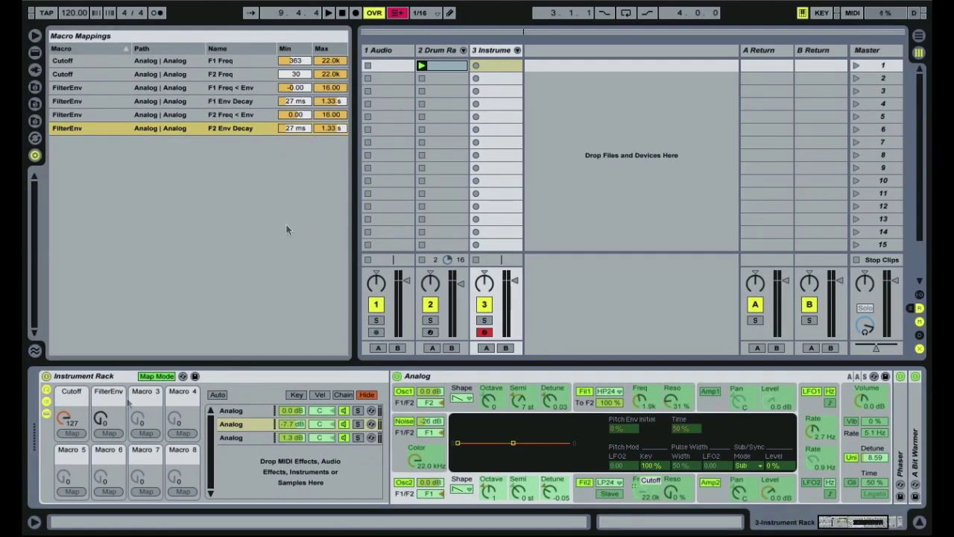
click(153, 378)
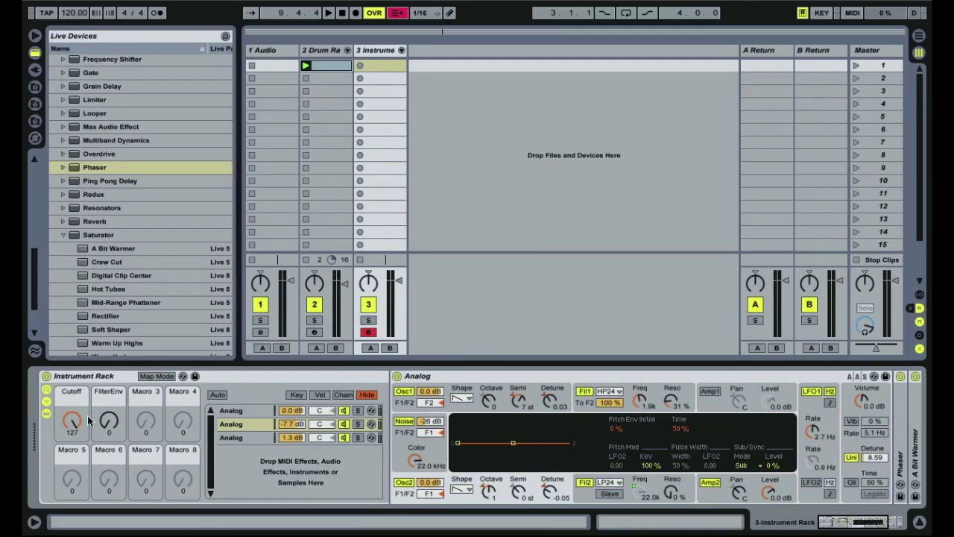
- Lower the Cutoff macro to 3 and raise the FilterEnv macro to 92 while auditioning the rack
click(109, 422)
drag(72, 422, 94, 427)
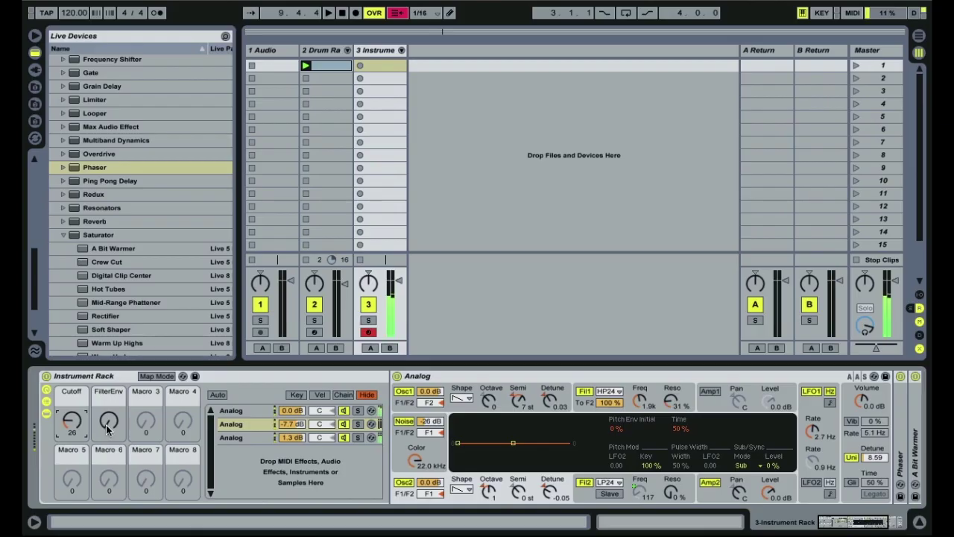
drag(107, 435, 107, 392)
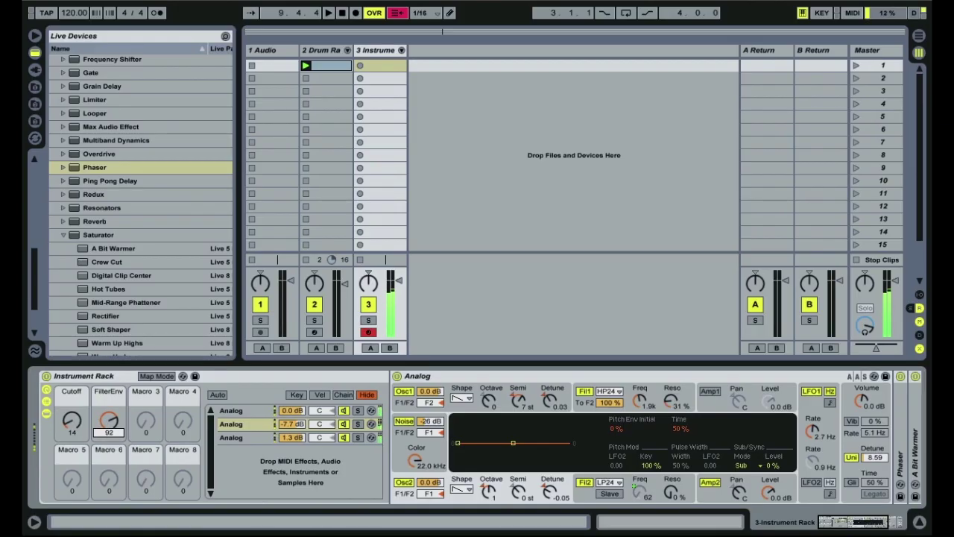
drag(107, 431, 107, 399)
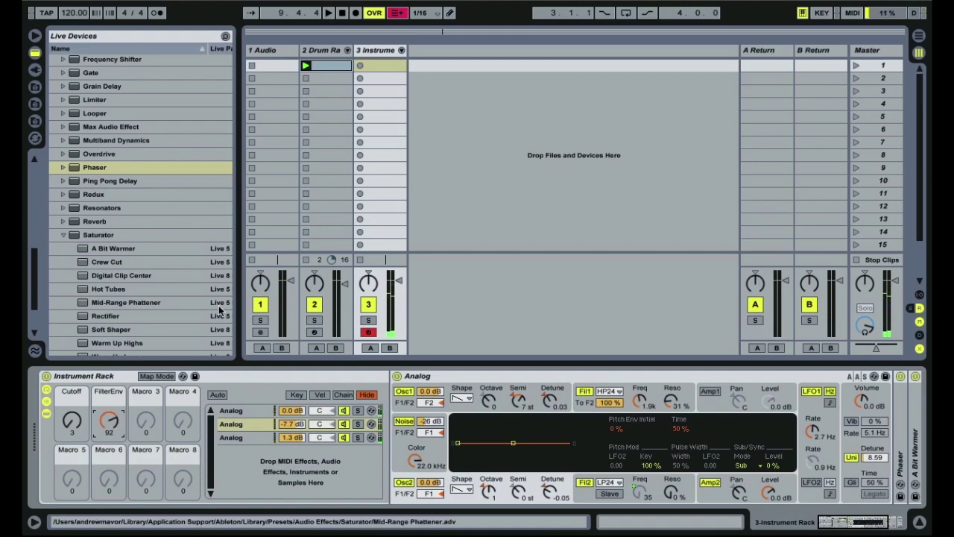
- Create a MIDI clip in the instrument track's first slot and add a note on its first sixteenth
double_click(386, 65)
scroll(257, 431, down, 4)
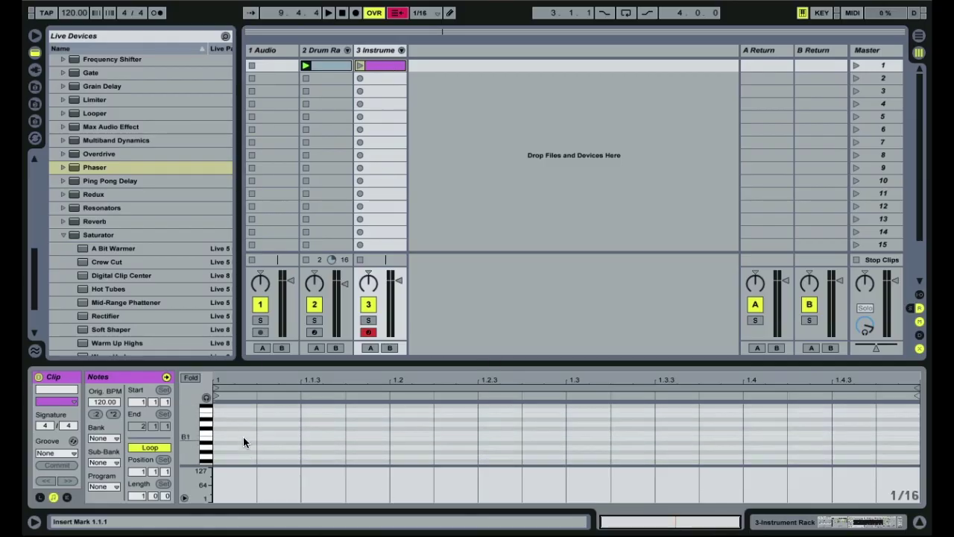
double_click(234, 433)
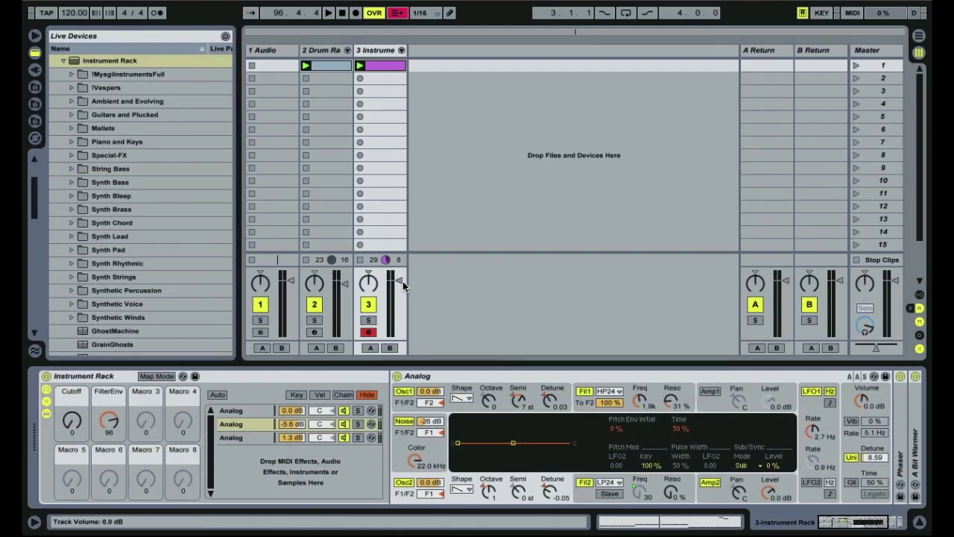
- Lower the instrument track's volume slightly and play the bass clip together with the drum clip
drag(400, 281, 400, 285)
key(space)
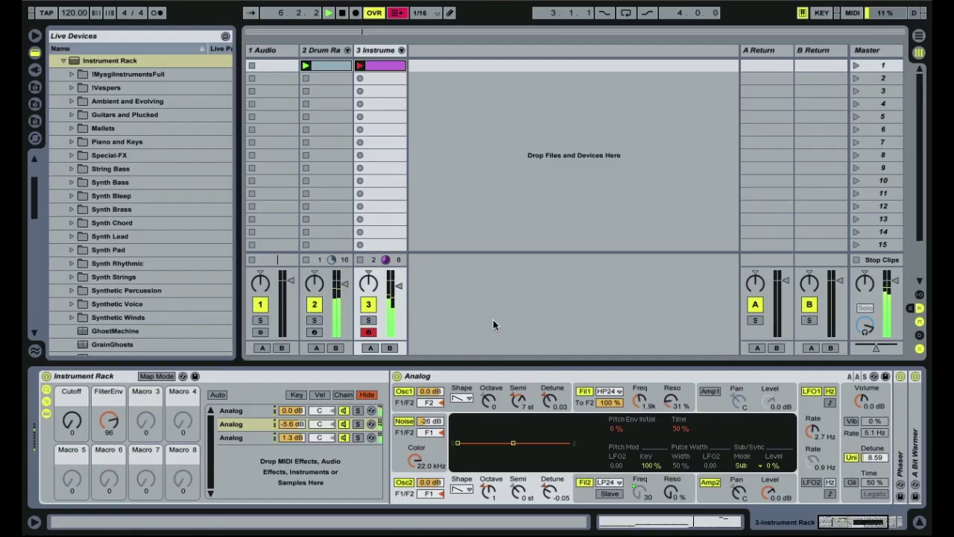
- Stop playback, group the Instrument Rack into an outer Instrument Rack, and show the outer rack's chain list
key(space)
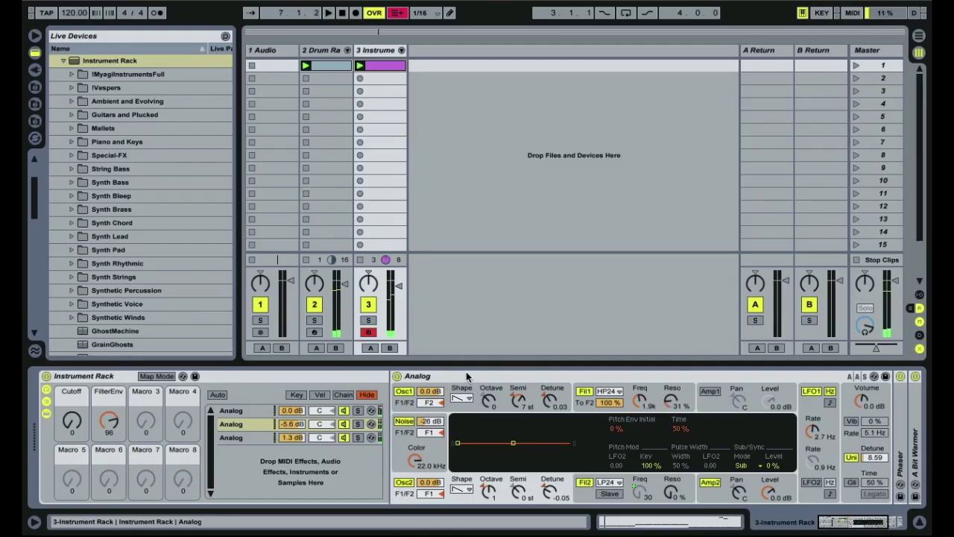
drag(858, 524, 829, 521)
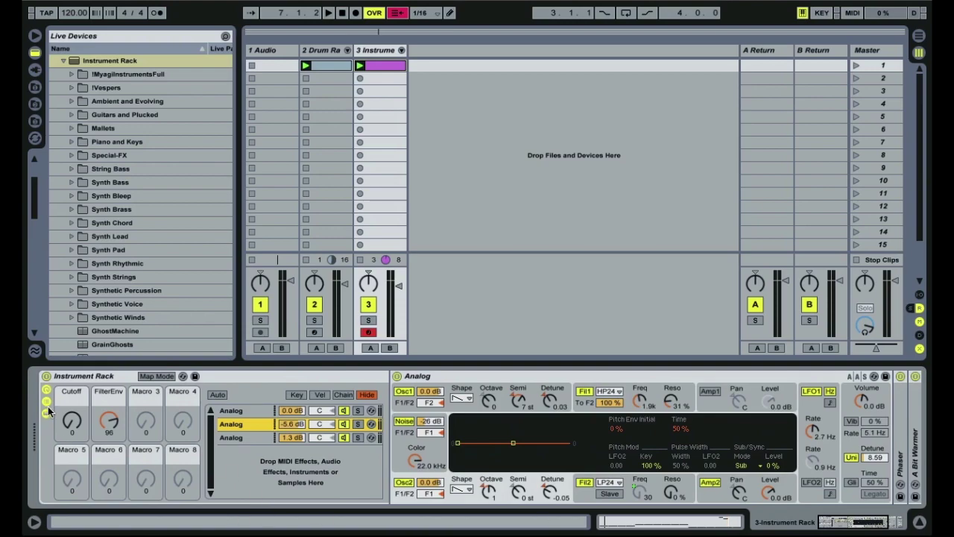
right_click(233, 374)
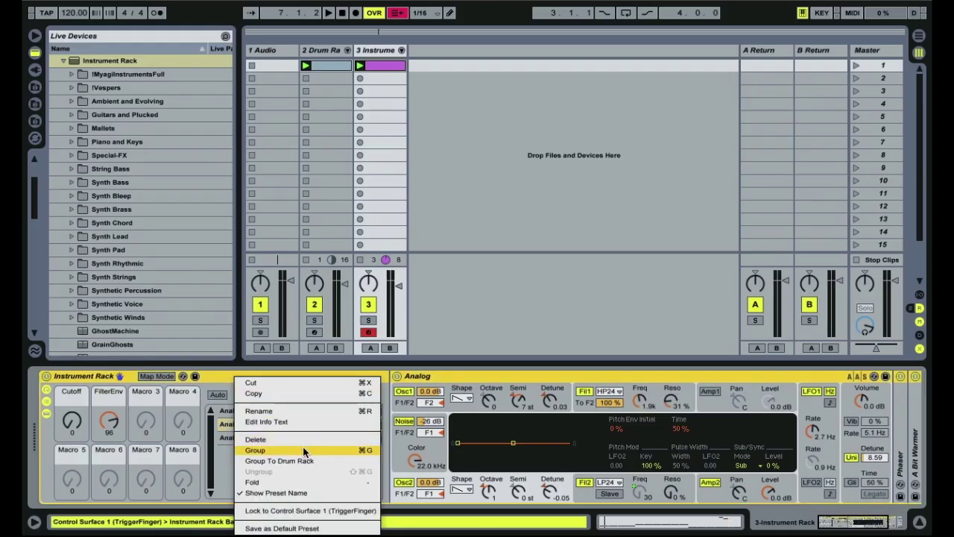
click(255, 451)
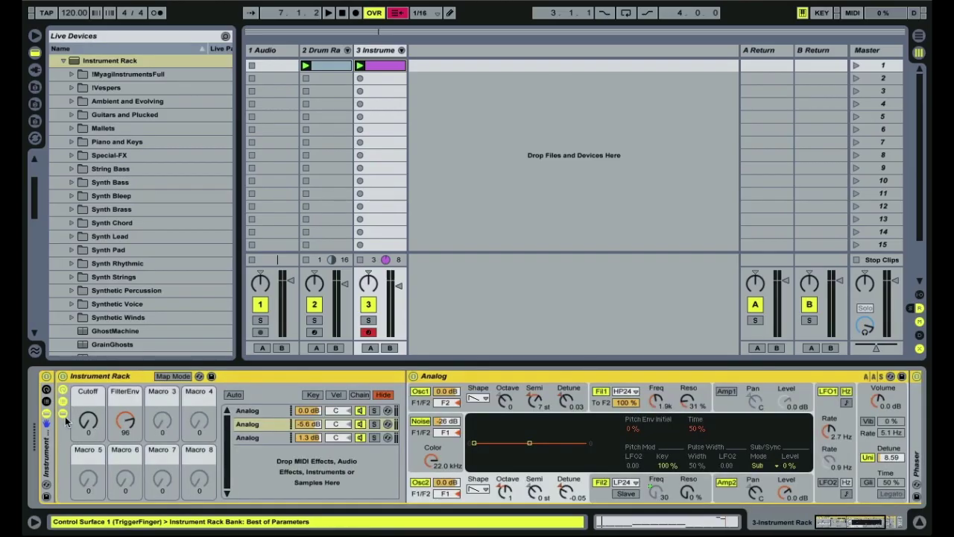
click(46, 402)
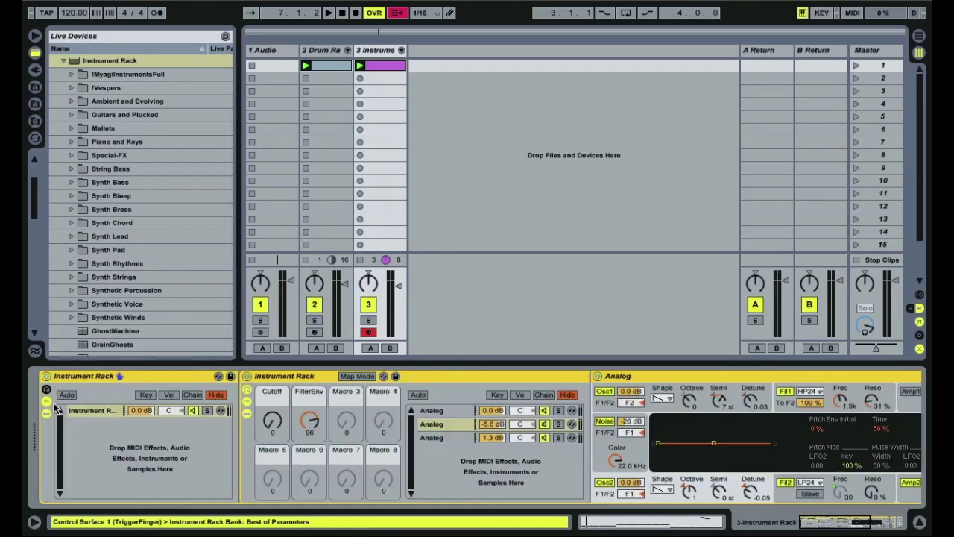
click(101, 410)
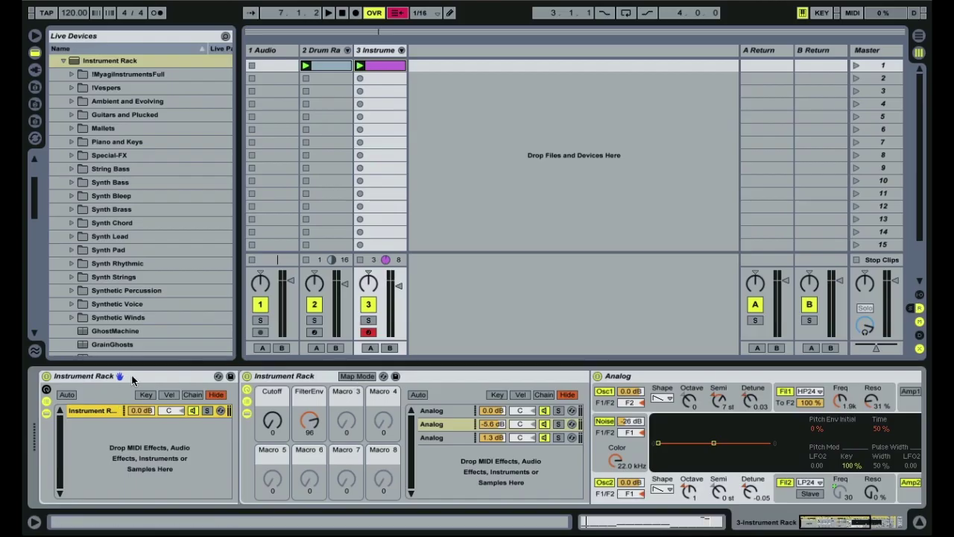
- Create a second chain in the outer rack and move the inner rack's third Analog chain (1.3 dB) into it
click(117, 461)
right_click(88, 432)
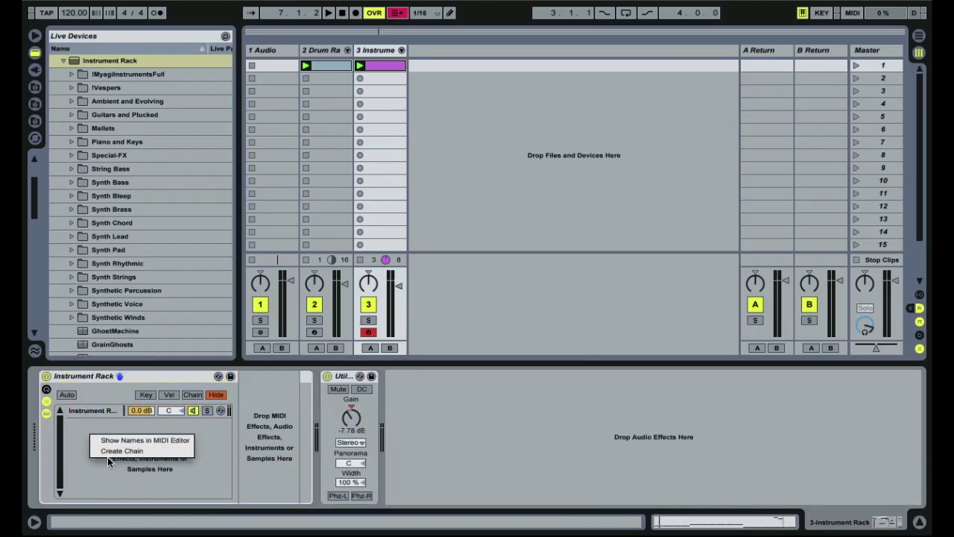
click(106, 452)
click(84, 411)
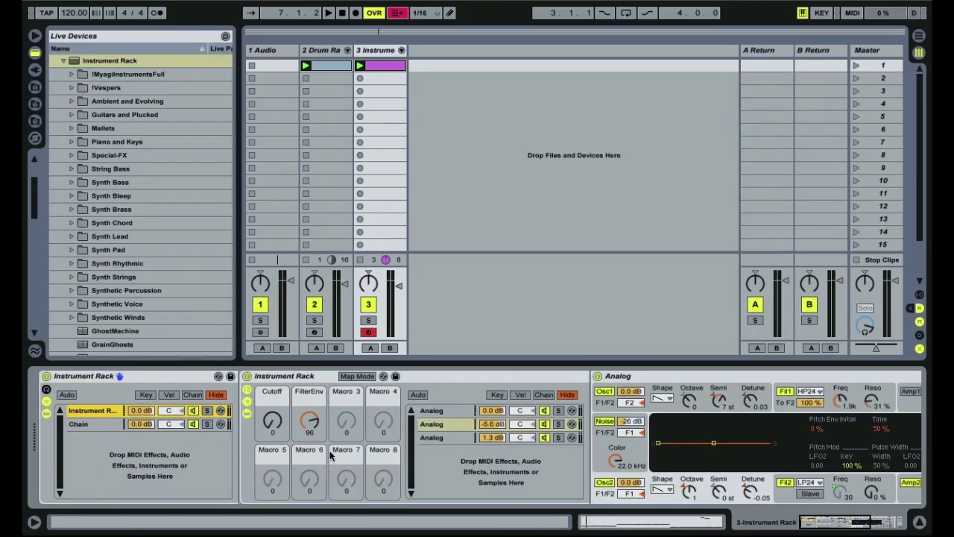
drag(344, 445, 100, 425)
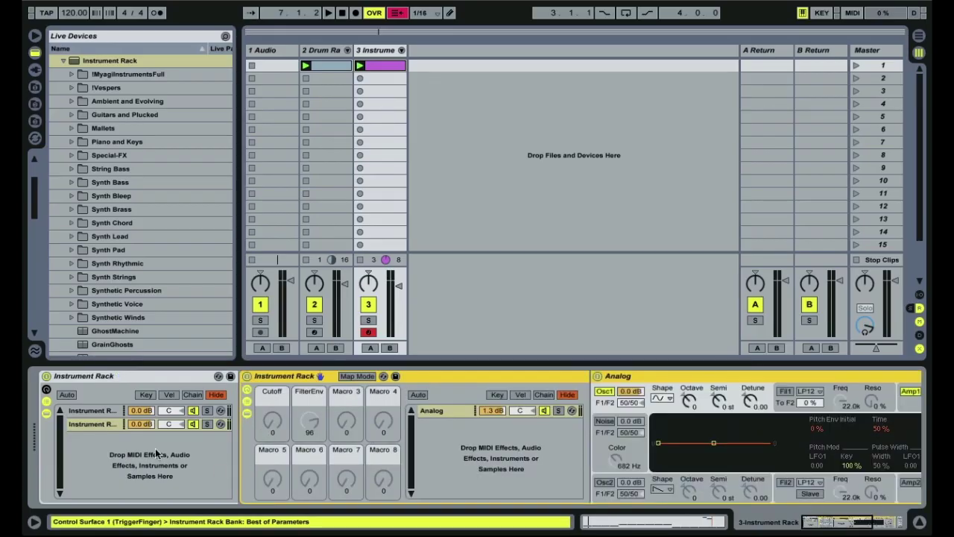
- Check the contents of both outer rack chains, folding the inner rack in the second chain
click(110, 411)
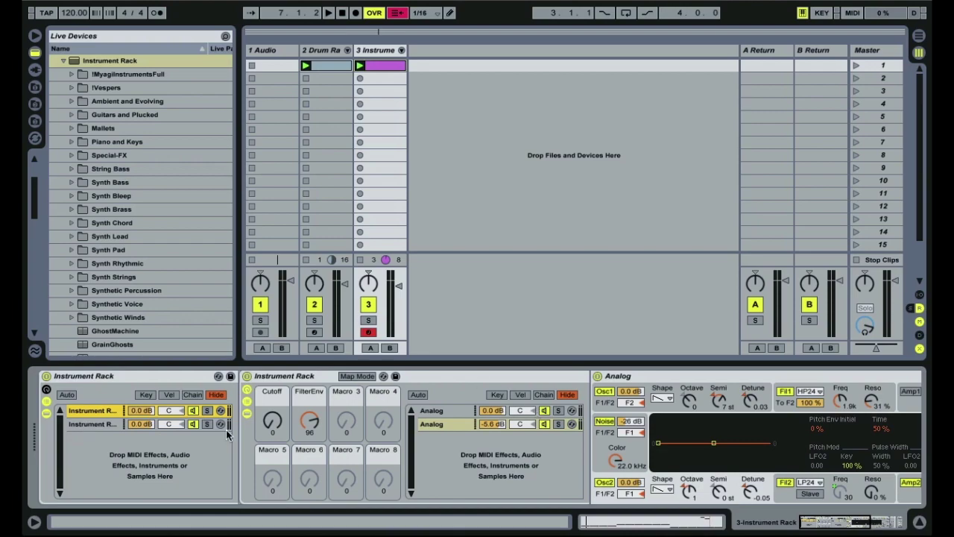
click(113, 424)
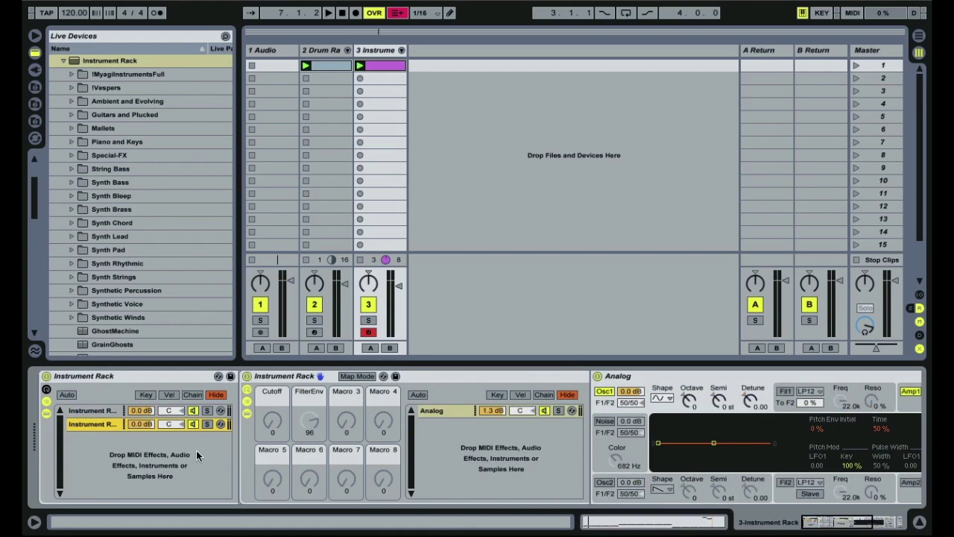
double_click(448, 377)
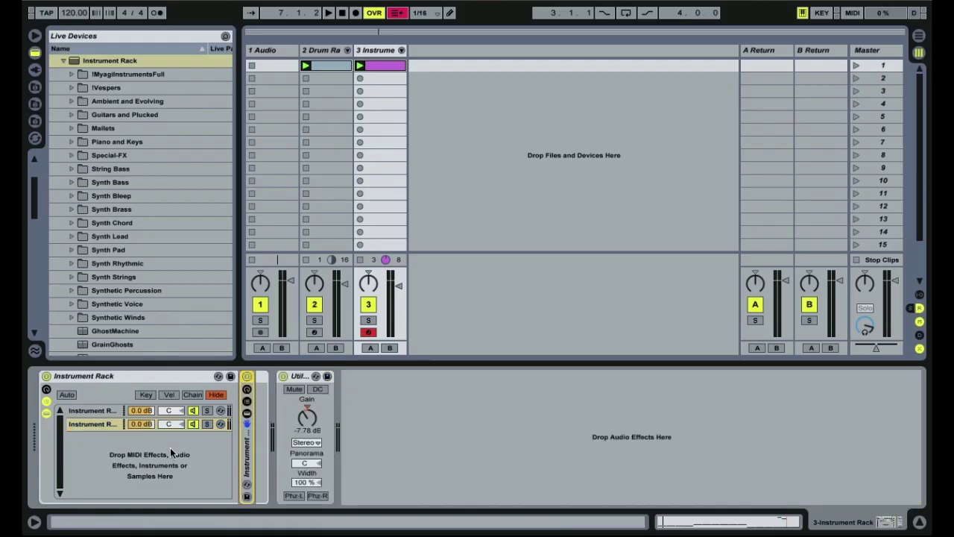
click(100, 411)
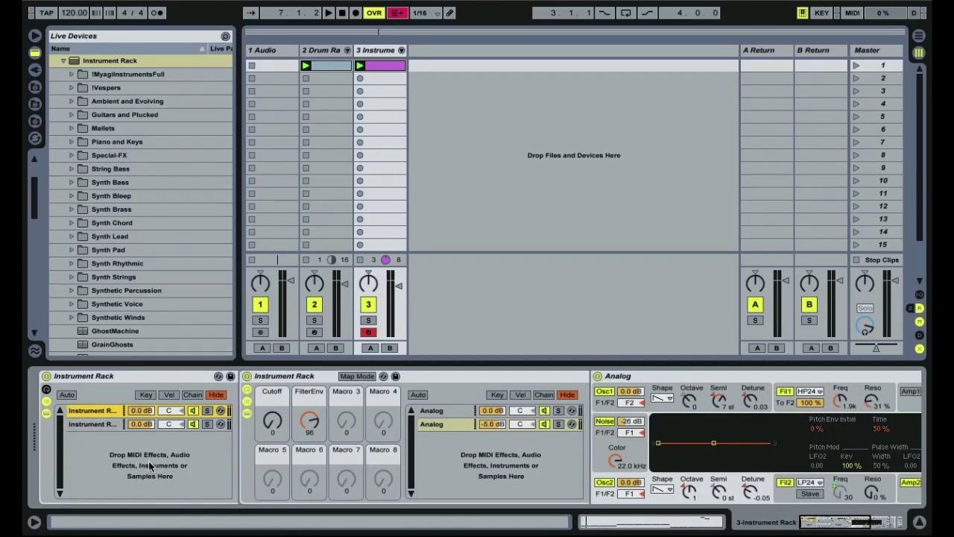
click(207, 411)
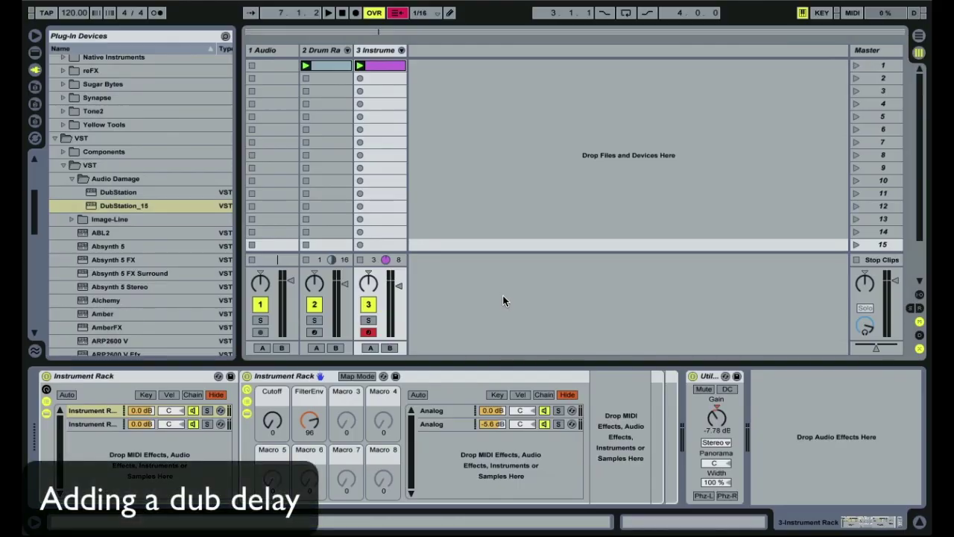
- Insert a new audio track after the instrument track, load DubStation_15 on it and close the plug-in window
right_click(427, 58)
click(438, 61)
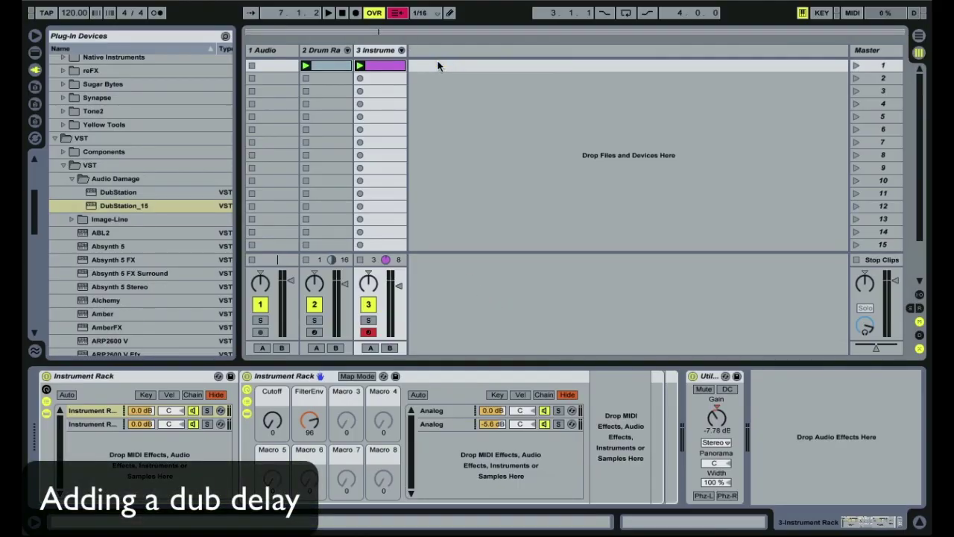
click(91, 206)
key(Return)
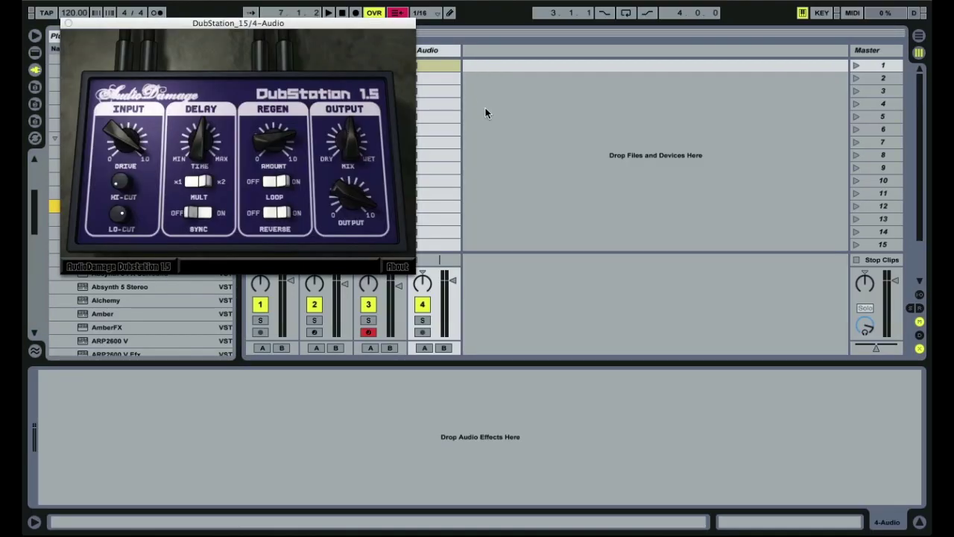
click(69, 25)
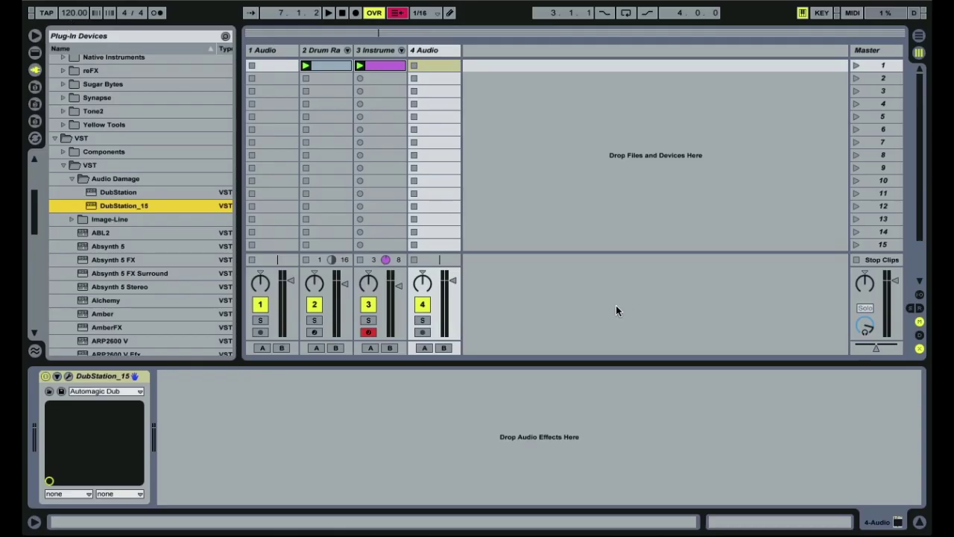
- Show the In/Out section, feed track 4 from the instrument track's Instrument Rack | Instrument Rack | Post FX, and set monitoring to In
click(246, 0)
mouse_move(212, 0)
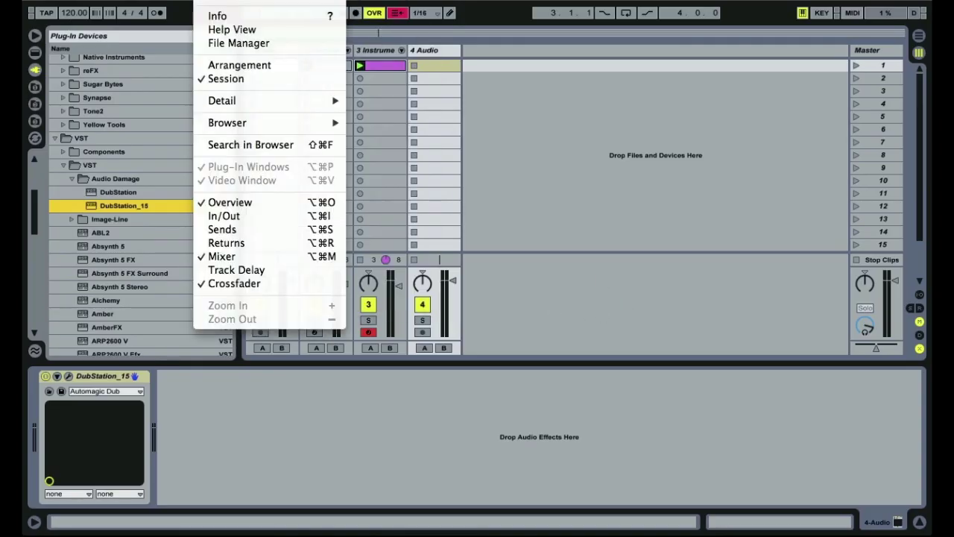
click(257, 216)
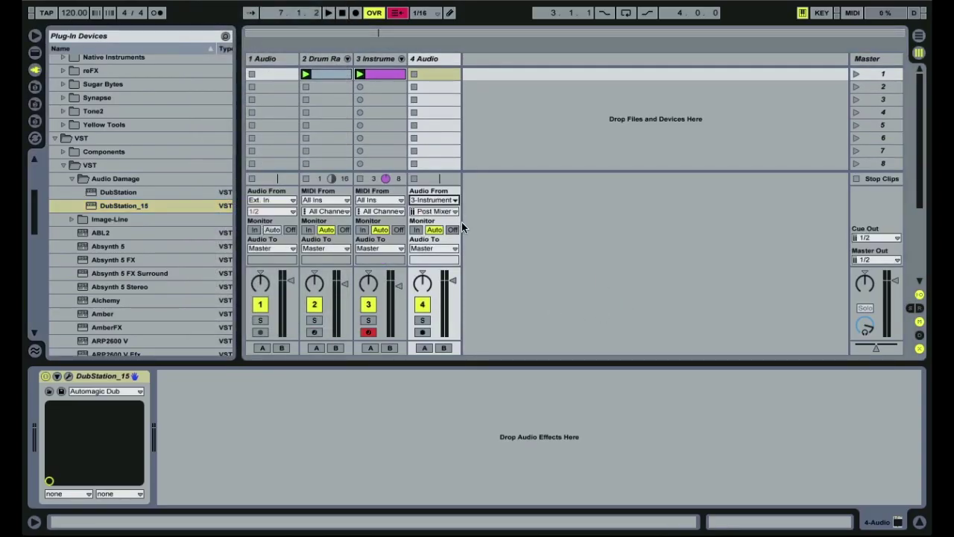
click(439, 212)
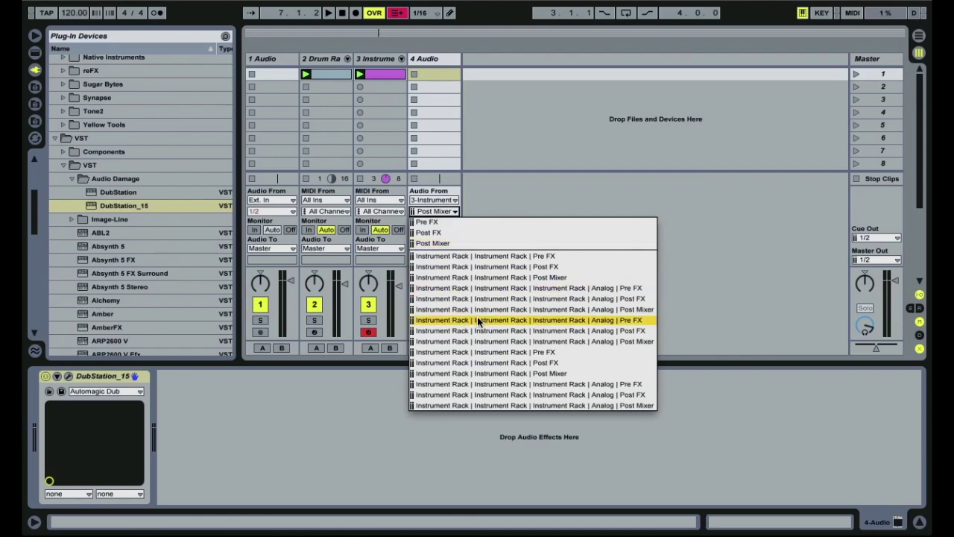
click(509, 362)
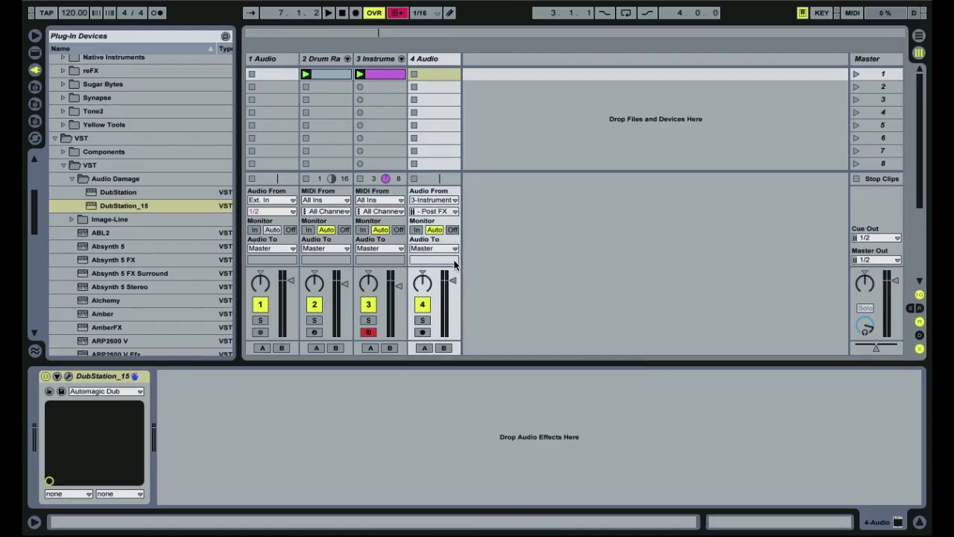
click(415, 229)
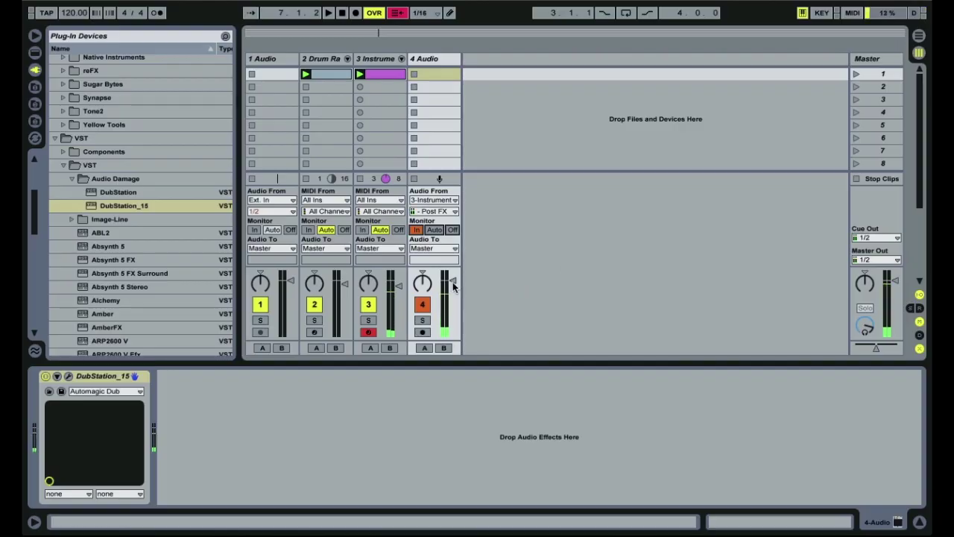
- Open the DubStation_15 plug-in window and set its output mix to 100% wet
click(68, 376)
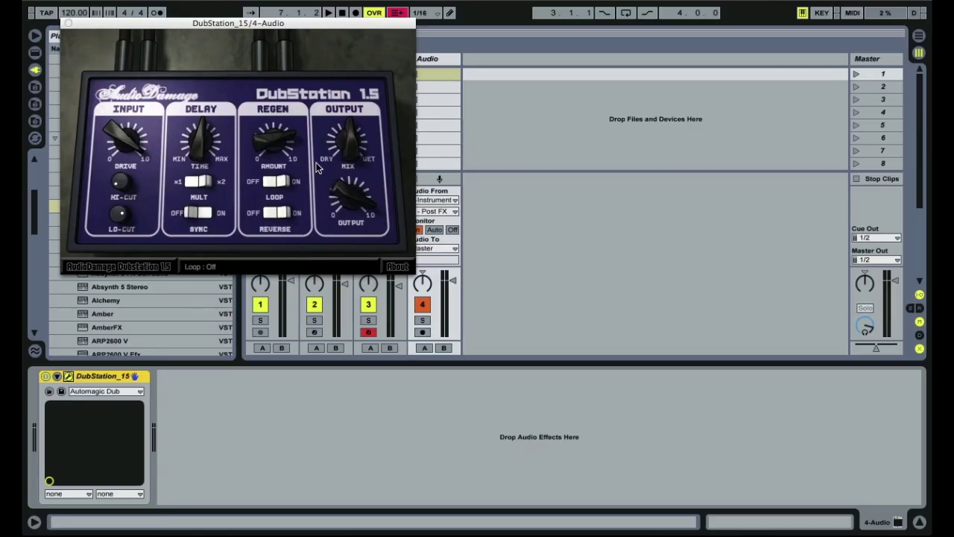
click(350, 149)
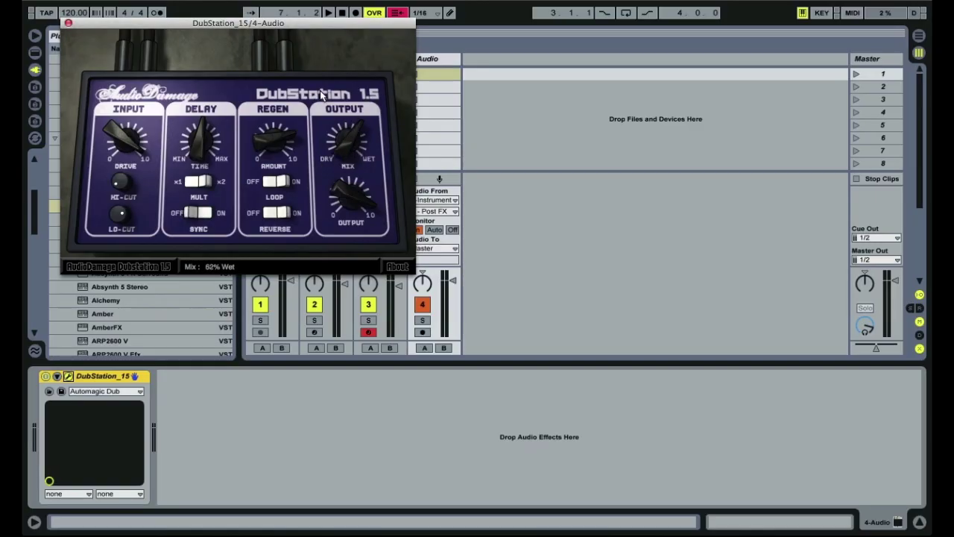
drag(320, 90, 321, 37)
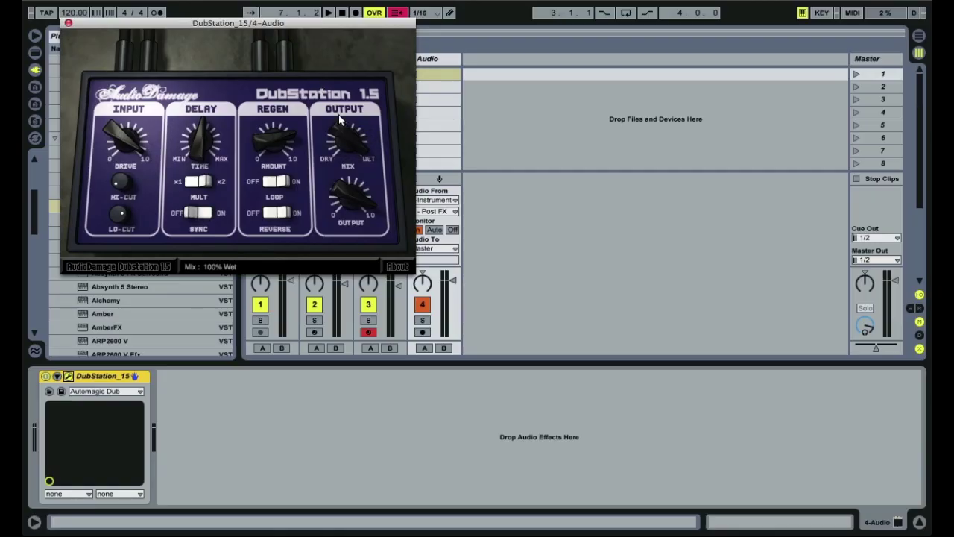
- Find the Compressor among the Live audio effects, add it after DubStation_15 and expand its sidechain section
click(35, 52)
scroll(75, 161, down, 10)
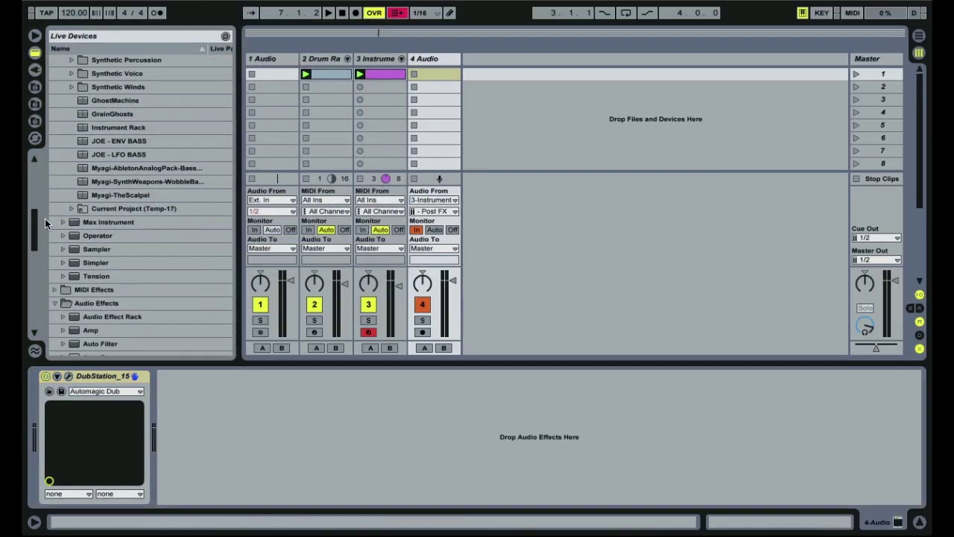
drag(45, 219, 56, 300)
scroll(122, 170, up, 4)
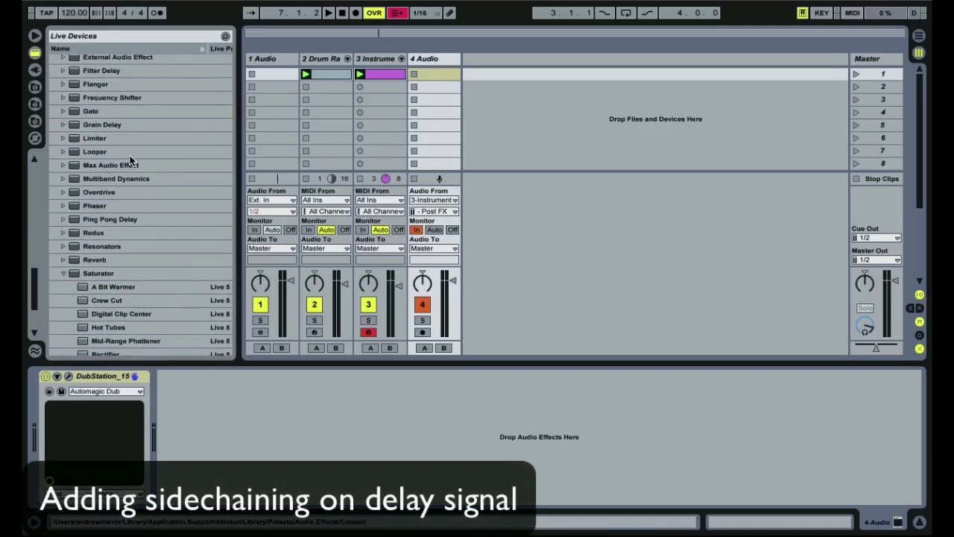
scroll(127, 158, up, 4)
drag(92, 108, 243, 433)
click(176, 376)
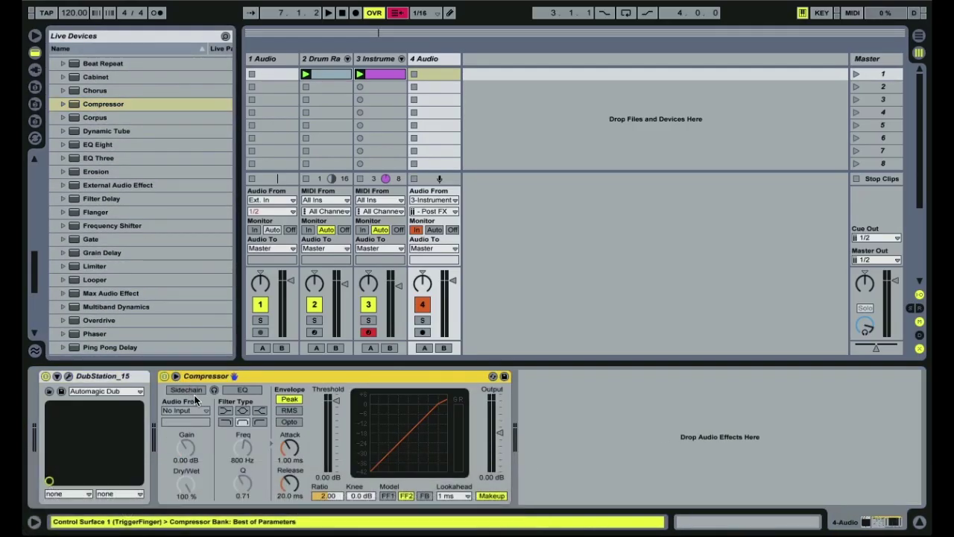
- Enable the Compressor's sidechain and feed it from the 2-Drum Rack track's KICKS chain, Pre FX
click(189, 390)
click(194, 412)
click(196, 432)
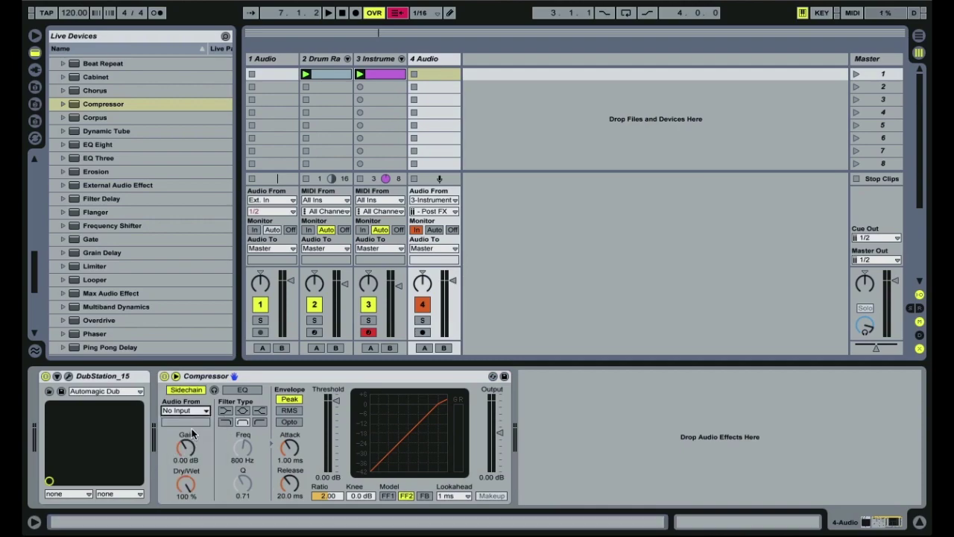
click(188, 422)
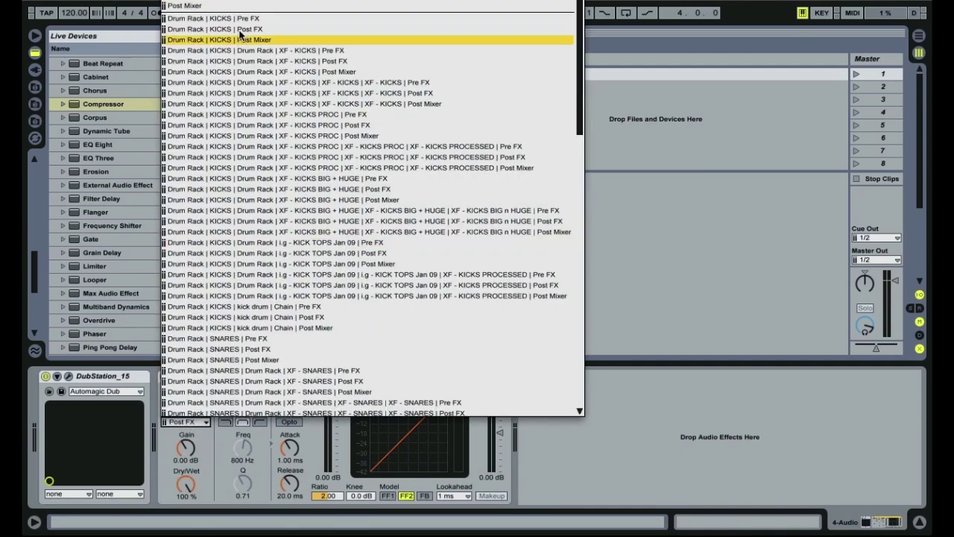
click(224, 39)
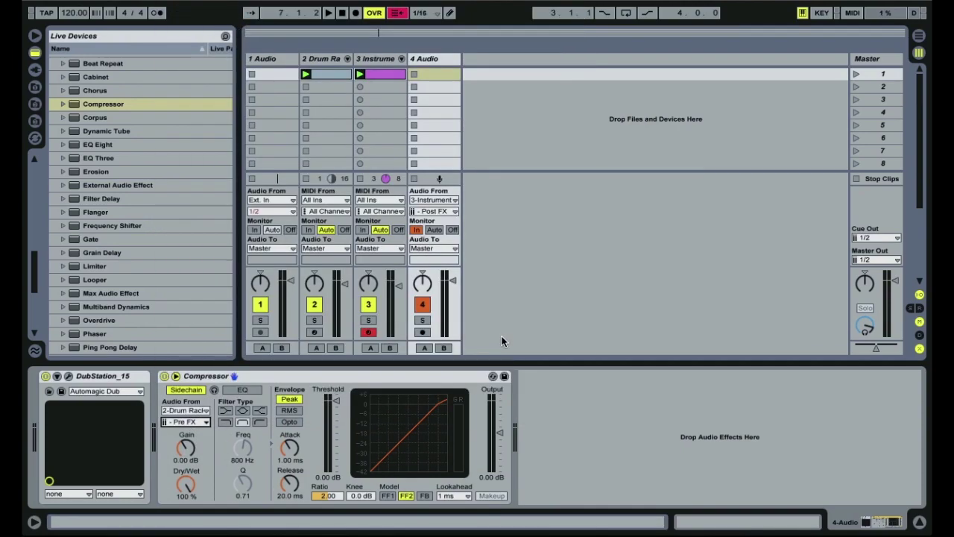
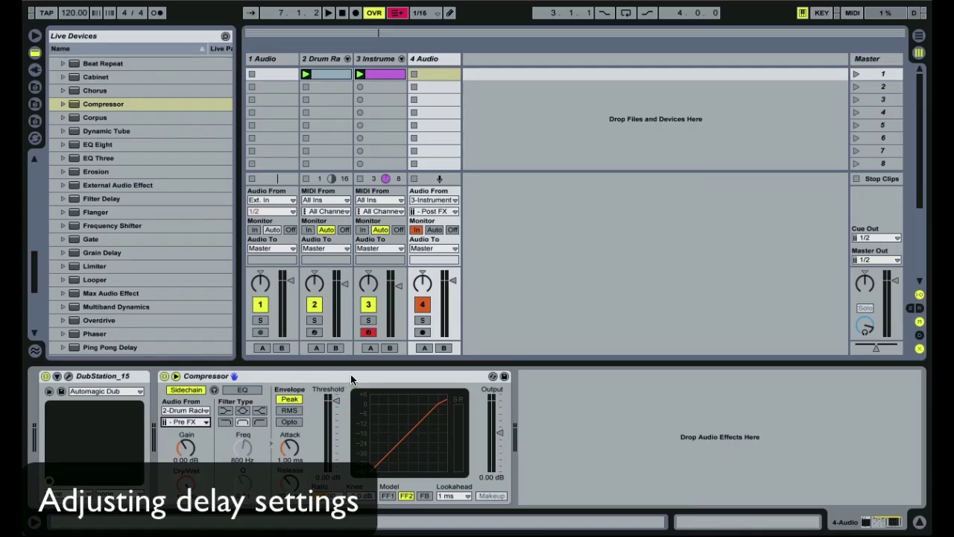
- Start playback and lower the Compressor's threshold to -13.0 dB
key(space)
drag(337, 401, 337, 414)
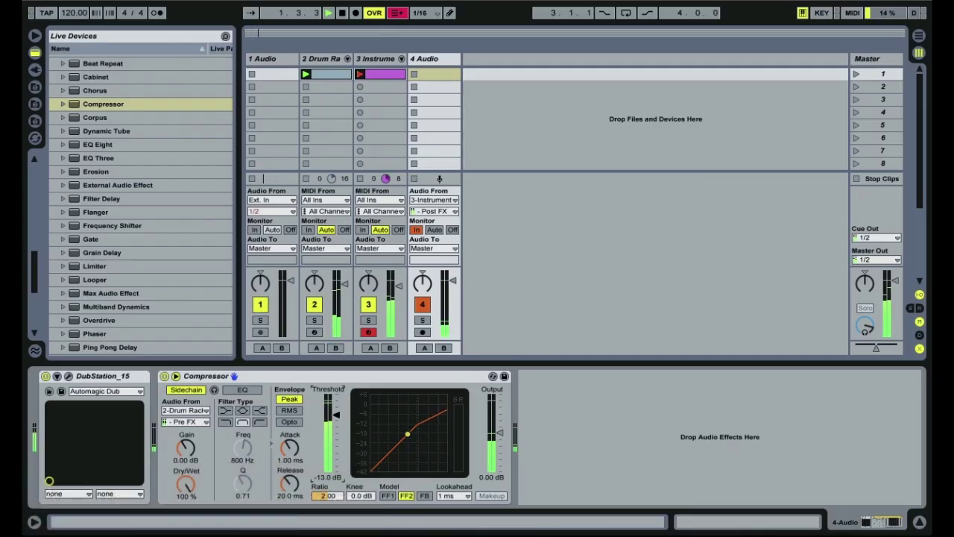
- Open the DubStation_15 window, adjust its regeneration and lengthen its delay time, and raise the 4 Audio track's volume
click(68, 376)
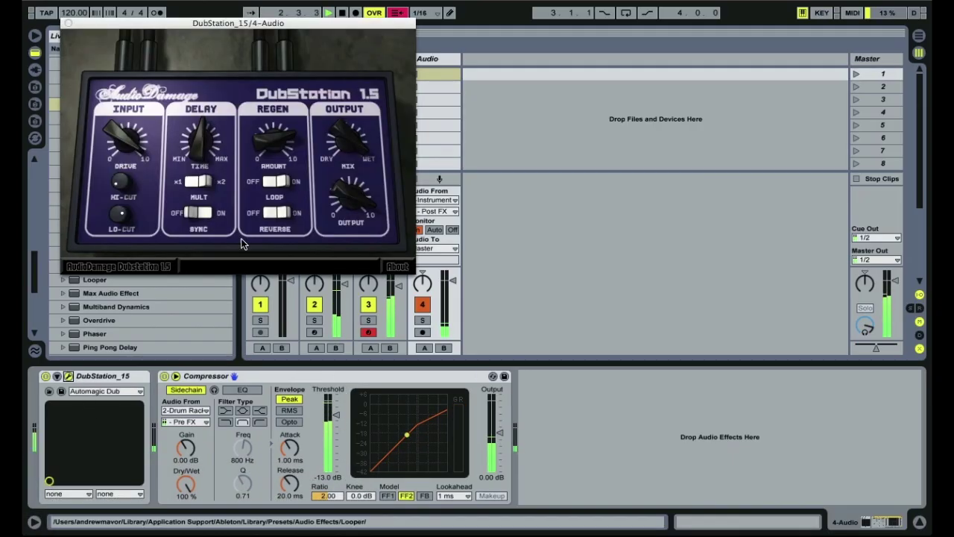
click(258, 136)
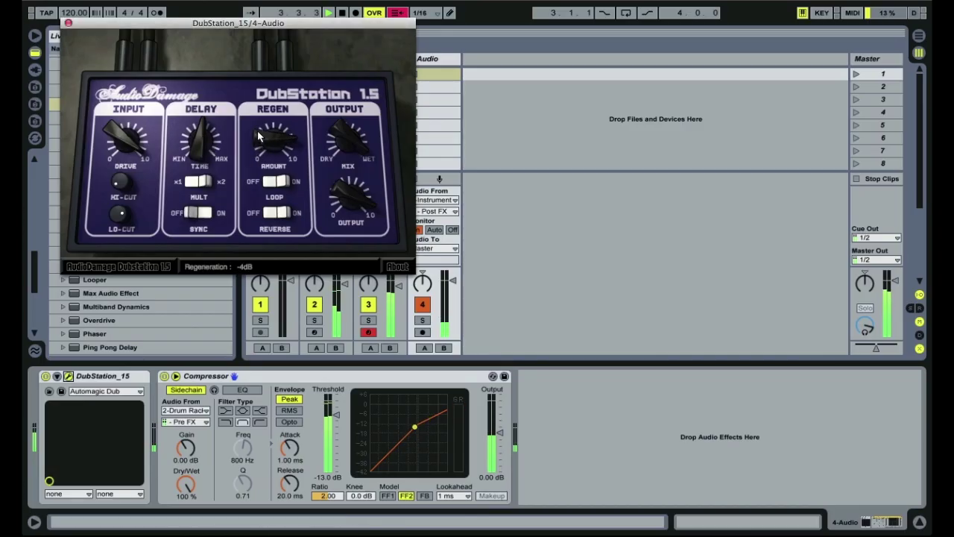
drag(202, 135, 209, 177)
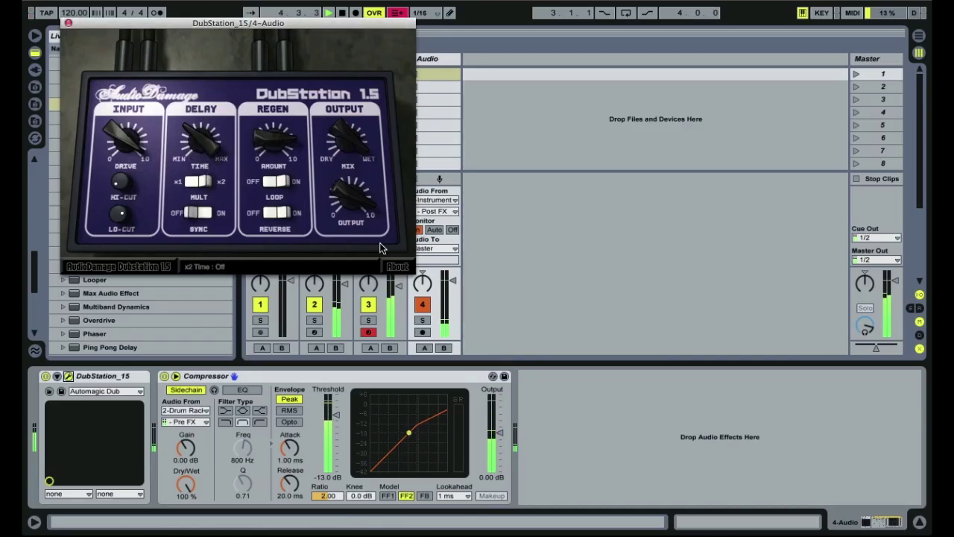
drag(452, 280, 452, 276)
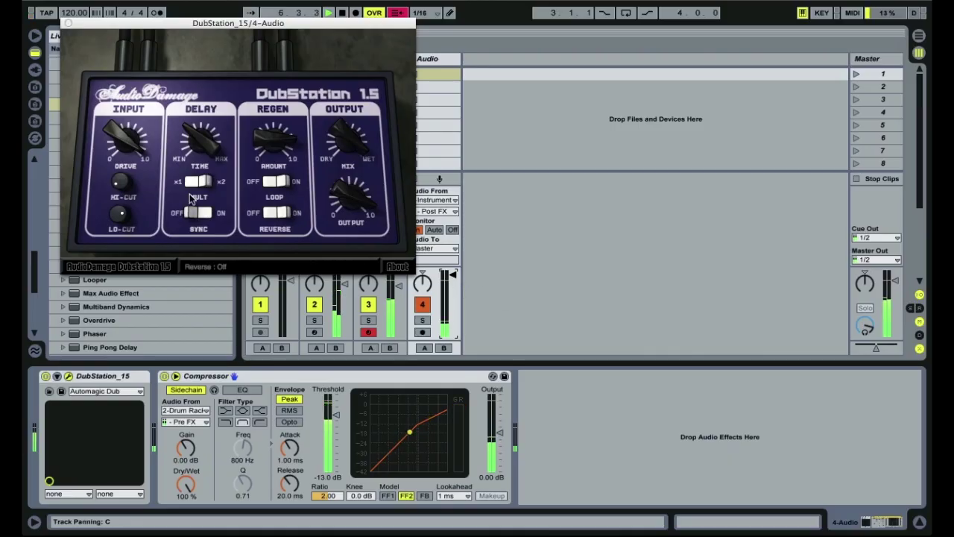
click(111, 127)
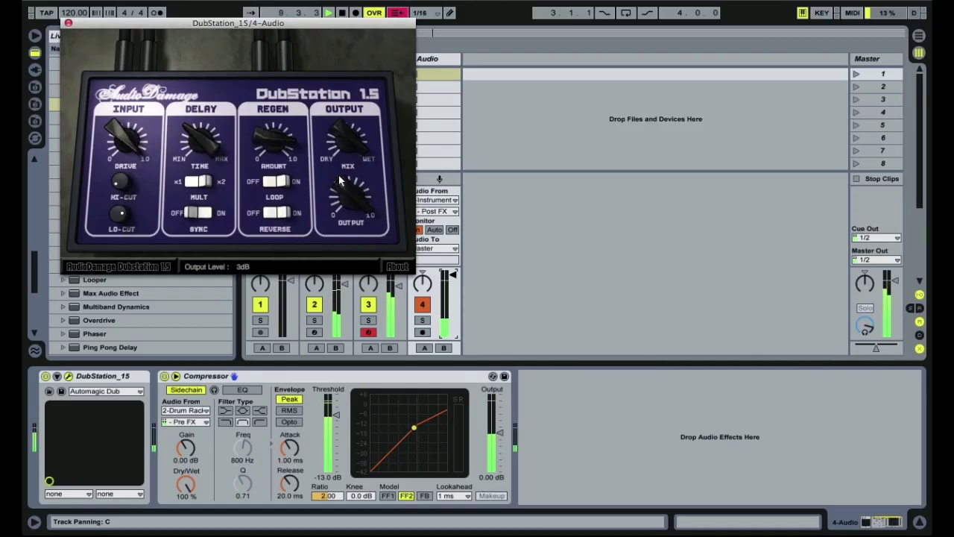
- Solo the 4 Audio track and adjust DubStation_15's regeneration and delay time
click(422, 320)
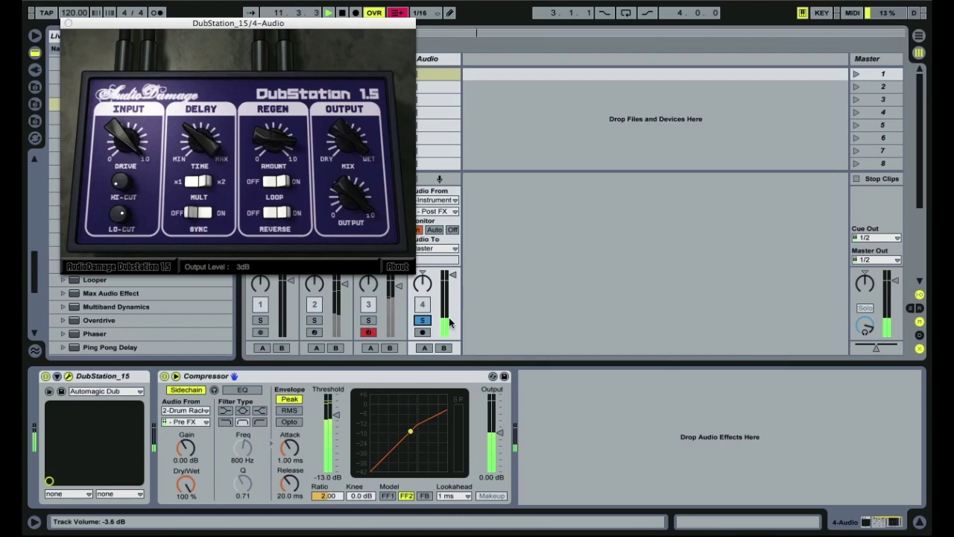
drag(264, 143, 181, 91)
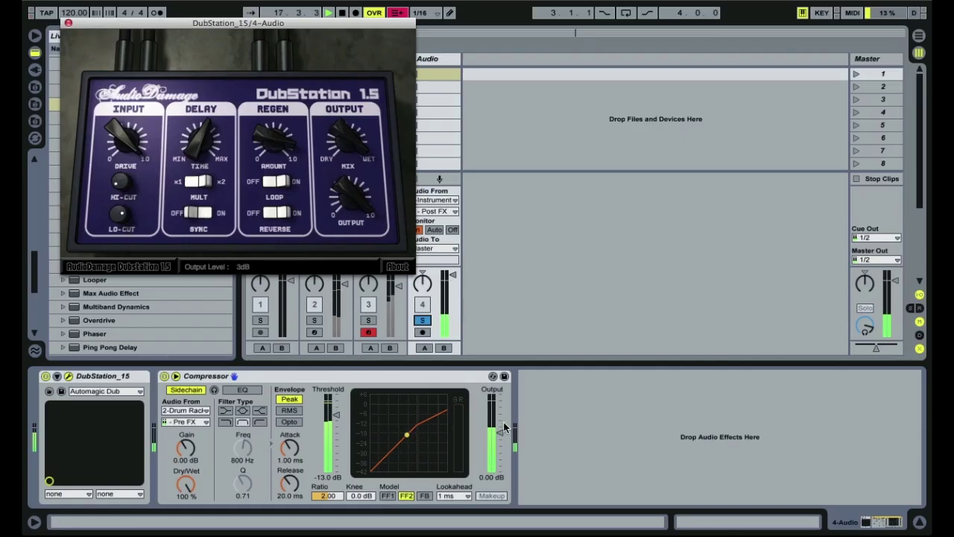
- Set the Compressor's output to 7.60 dB, threshold to -26.0 dB and ratio to 2.37, and unsolo the 4 Audio track
drag(503, 439, 502, 427)
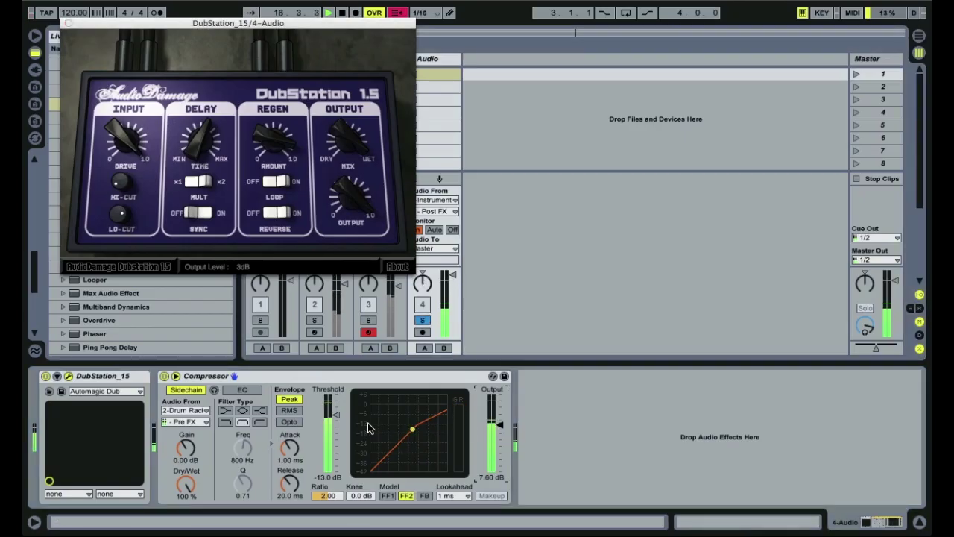
drag(336, 415, 336, 430)
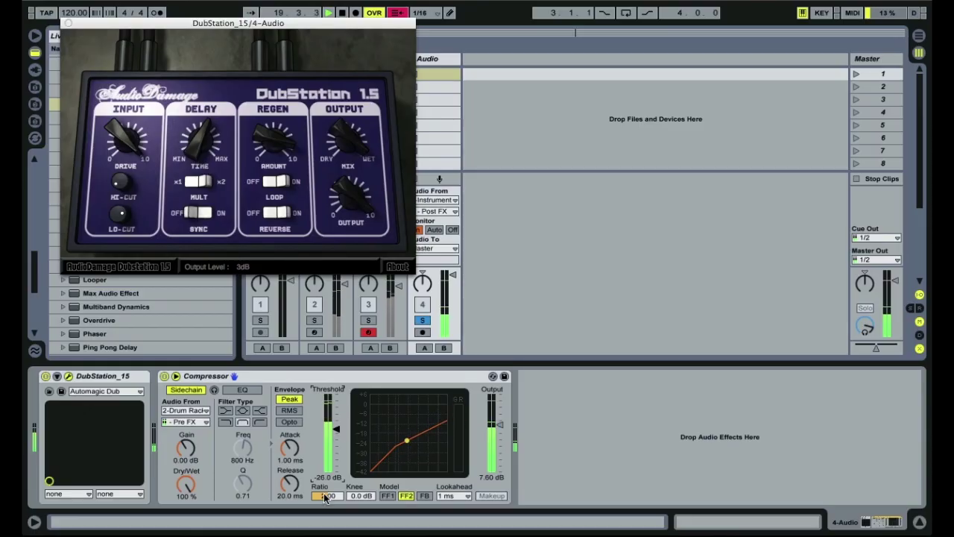
drag(324, 498, 324, 492)
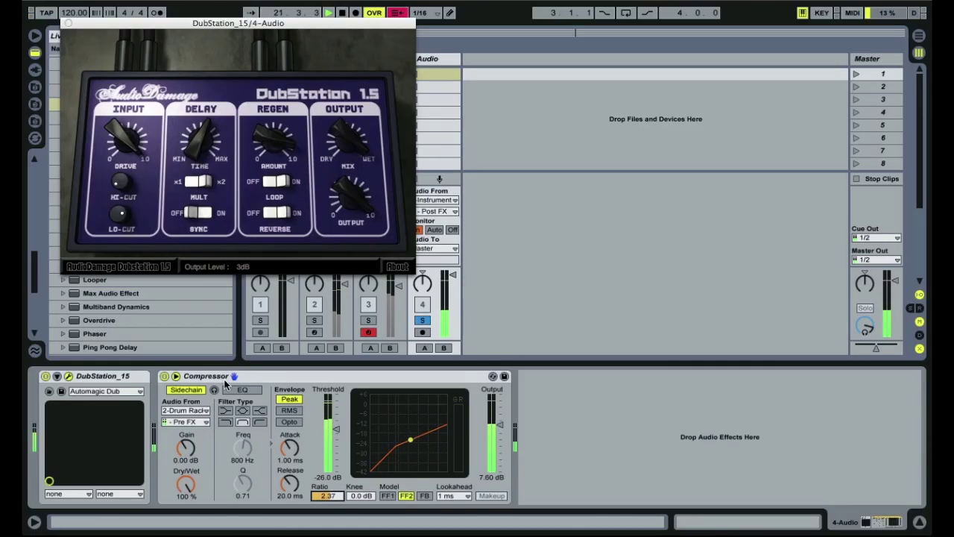
click(423, 320)
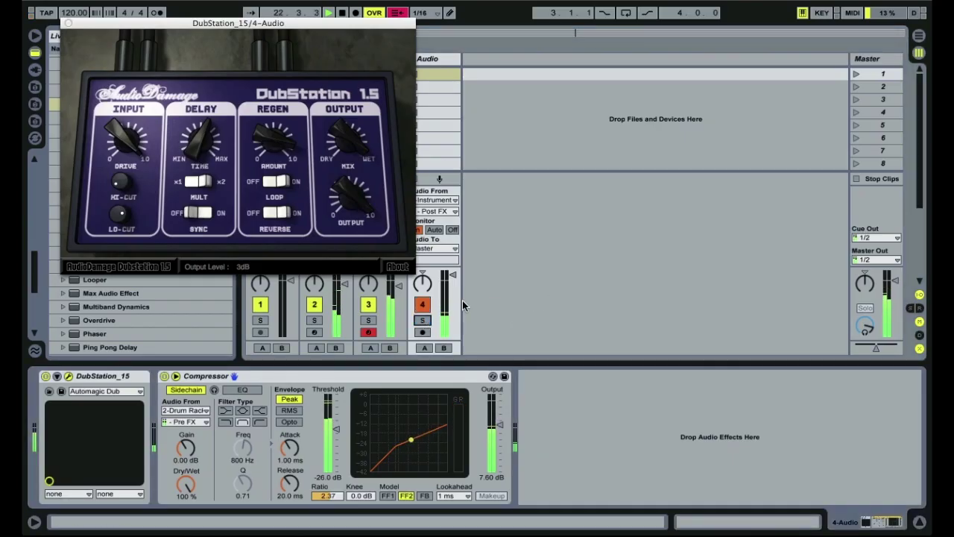
- Rebalance the delay with a lower 4 Audio volume, a 1/4 DubStation_15 delay time and a Compressor output of 10.2 dB
drag(452, 275, 453, 284)
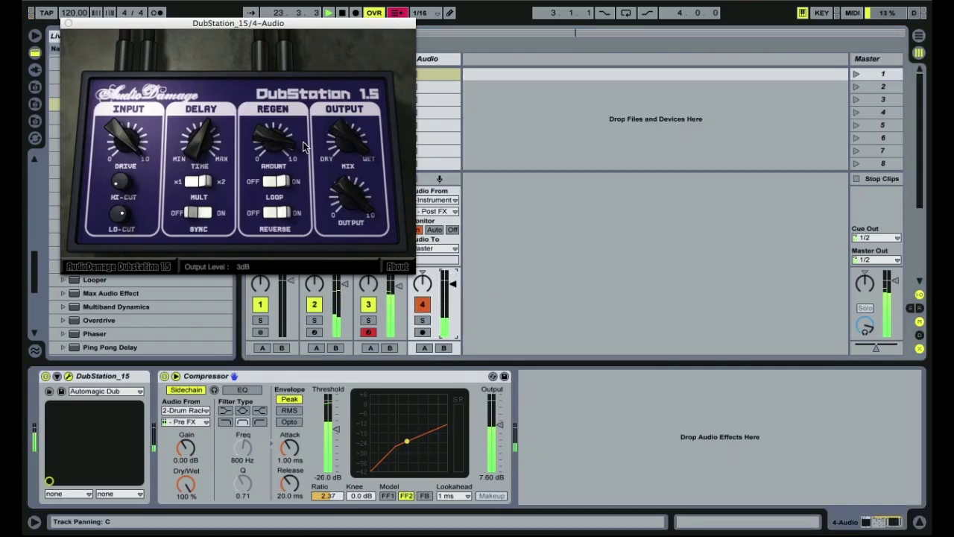
click(267, 144)
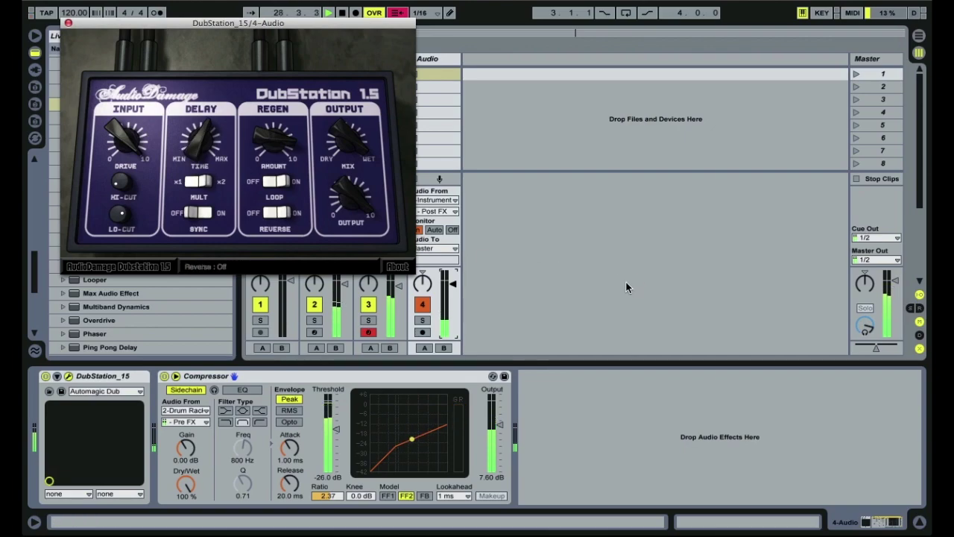
drag(500, 407, 499, 399)
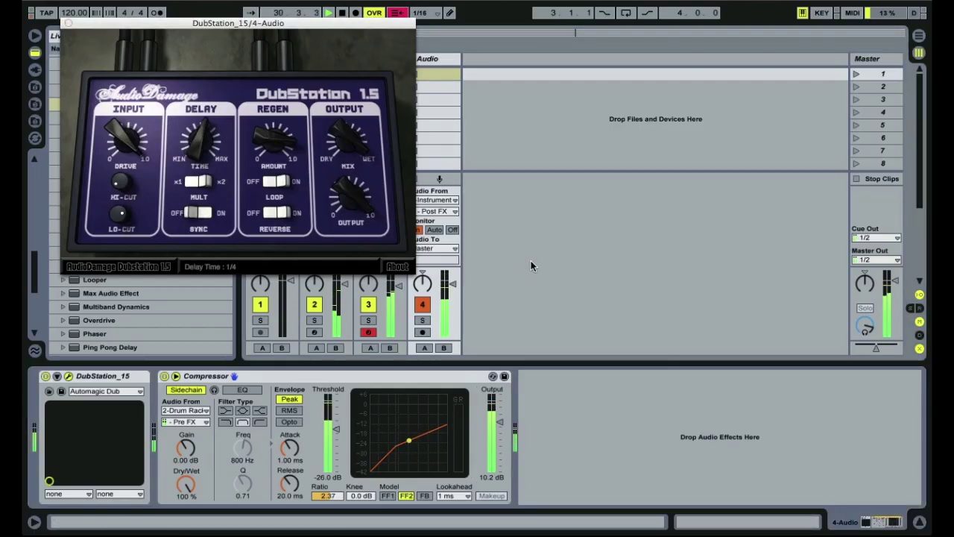
click(67, 24)
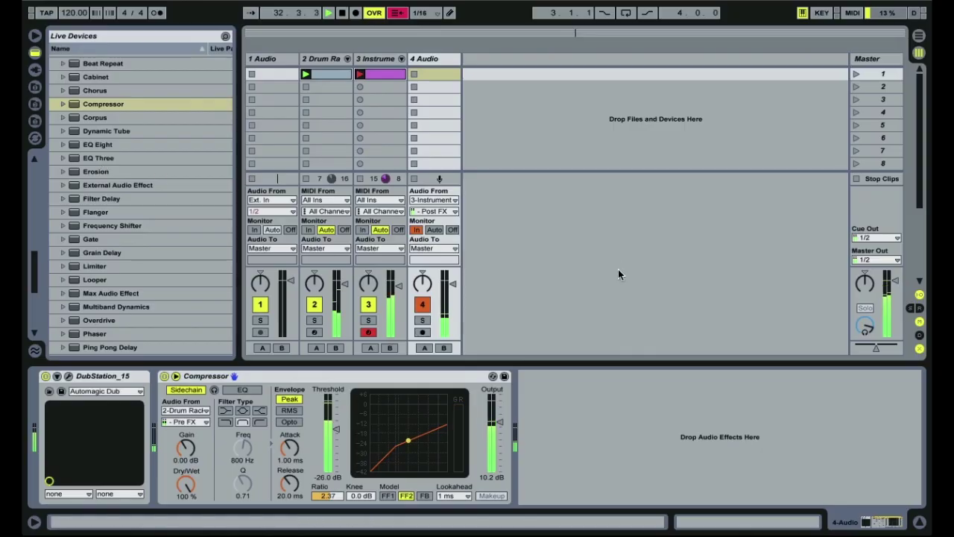
- Reopen DubStation_15, lower its regeneration amount and close the plug-in window
click(69, 377)
drag(274, 146, 273, 156)
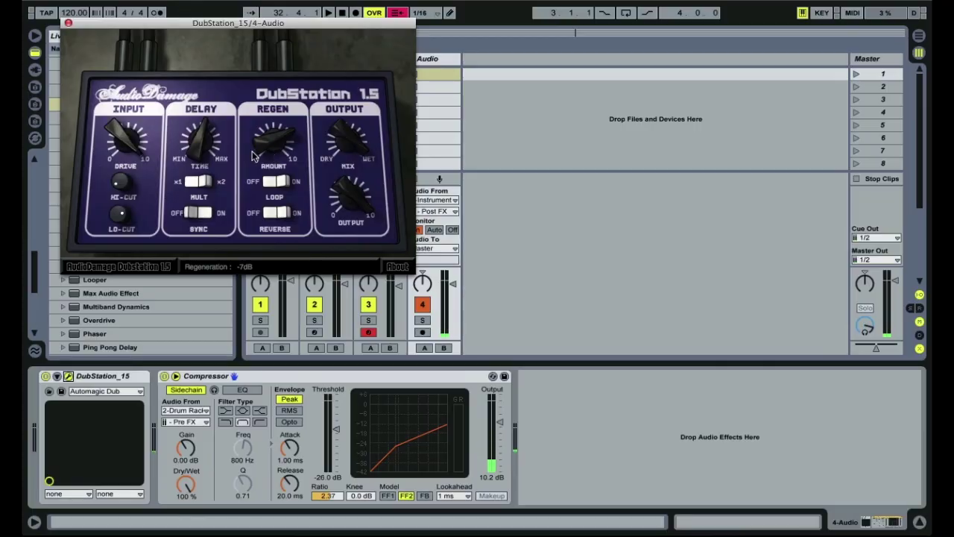
drag(274, 139, 274, 149)
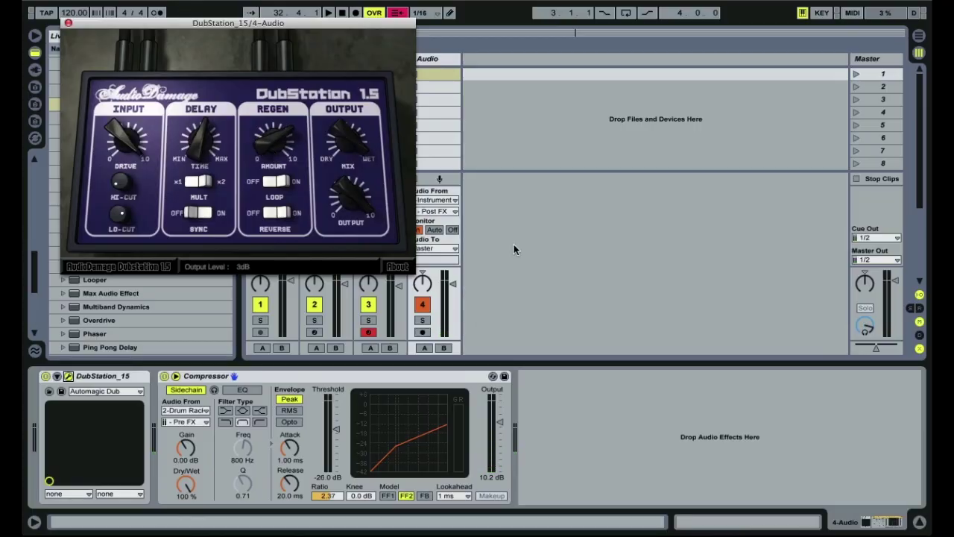
click(68, 23)
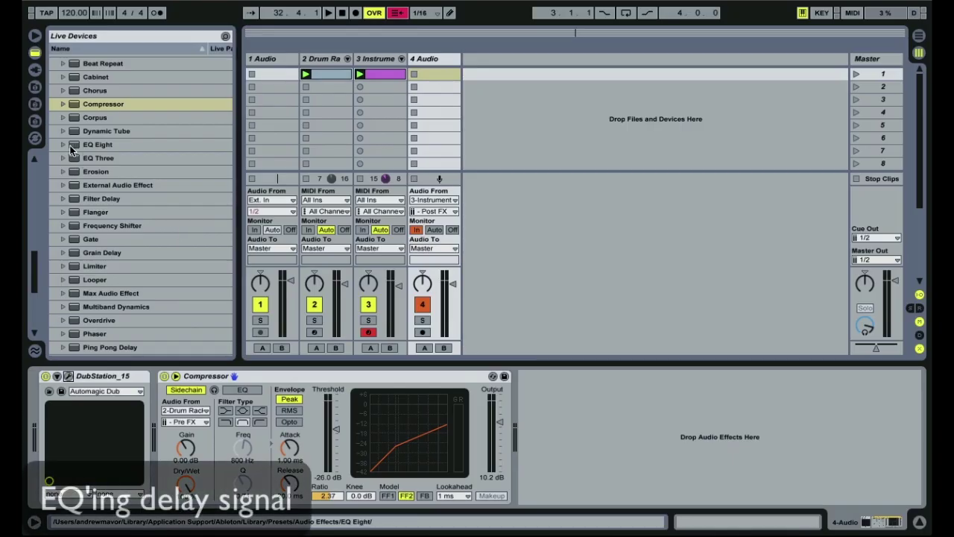
- Insert EQ Eight between DubStation_15 and the Compressor and set its band 1 to a low cut at 257 Hz
click(98, 145)
drag(226, 364, 150, 409)
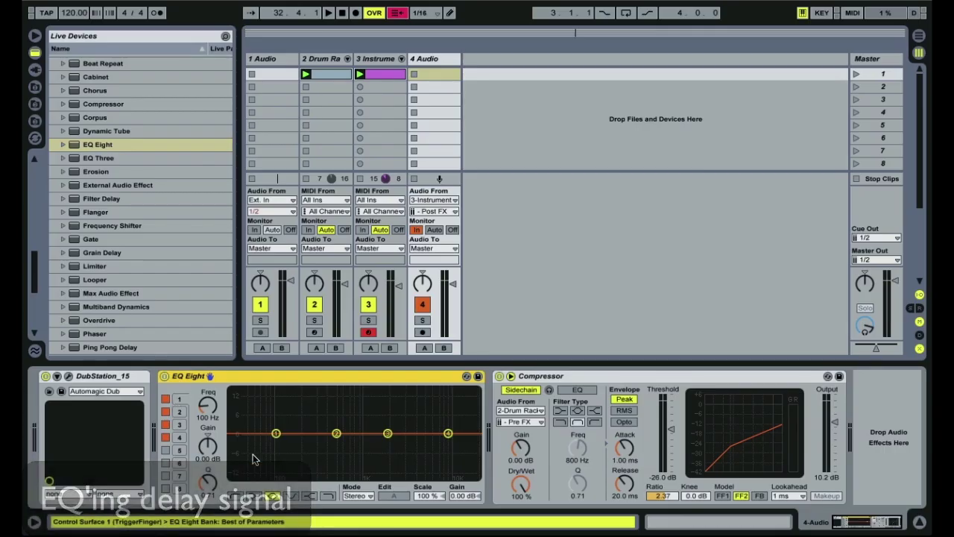
click(239, 496)
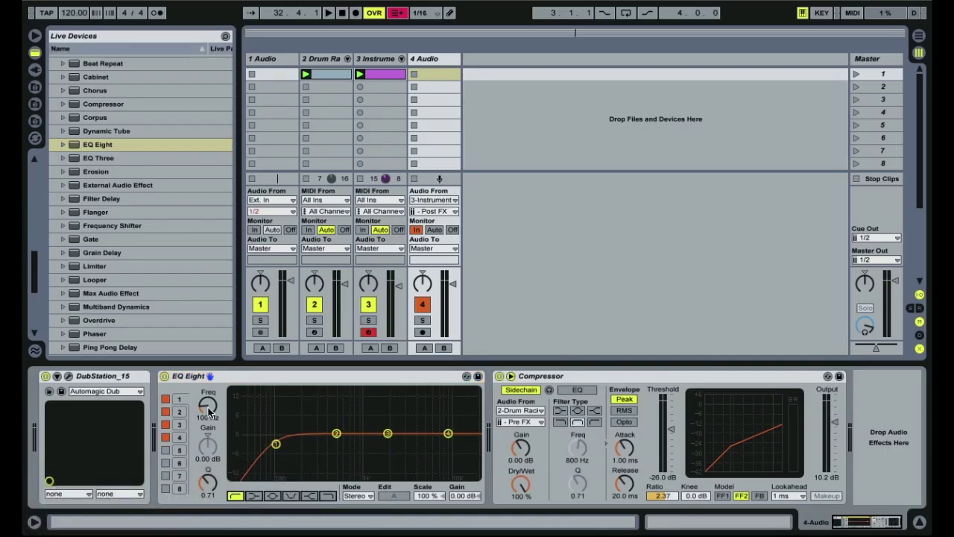
drag(210, 412, 209, 393)
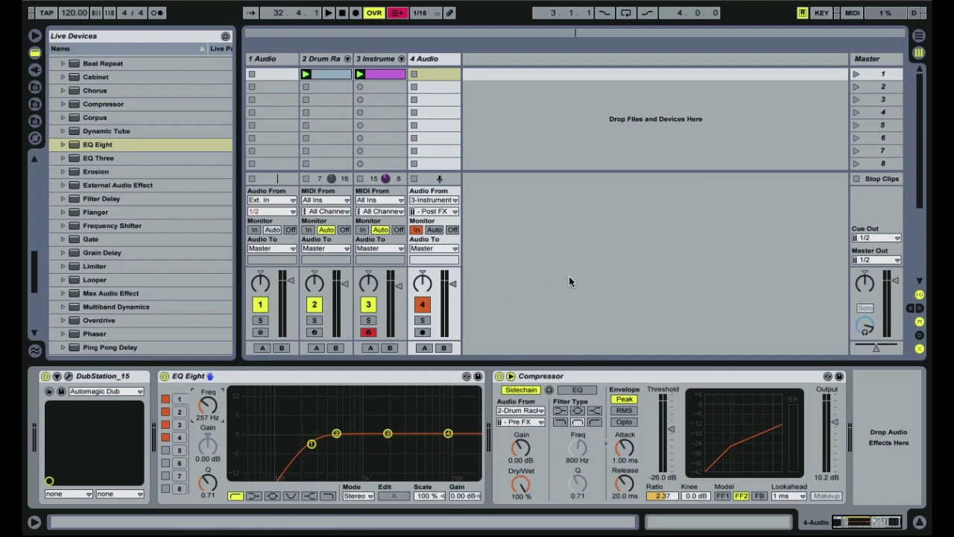
- During playback, raise the 4 Audio volume and boost EQ Eight bands 3 and 4, with band 4 at 9.69 kHz and 1.48 dB
key(space)
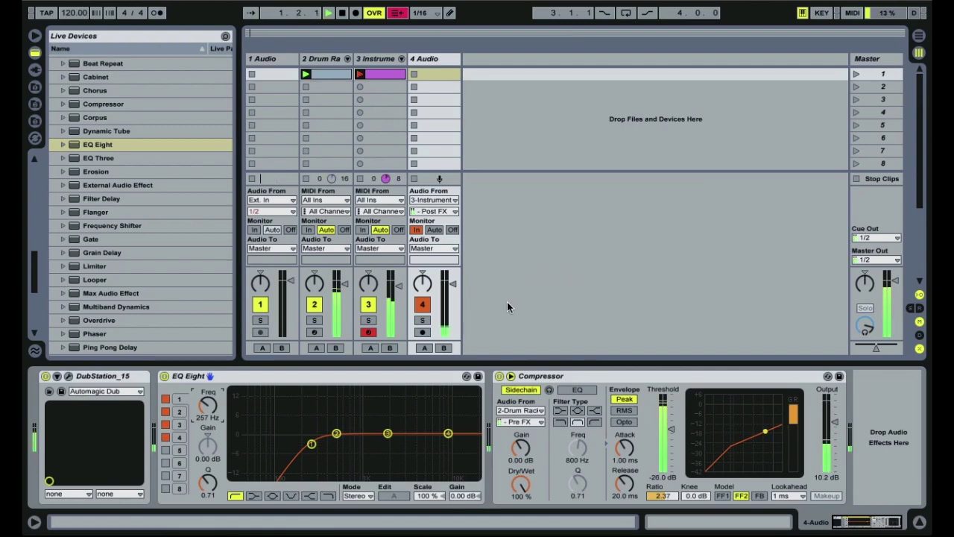
drag(452, 284, 453, 279)
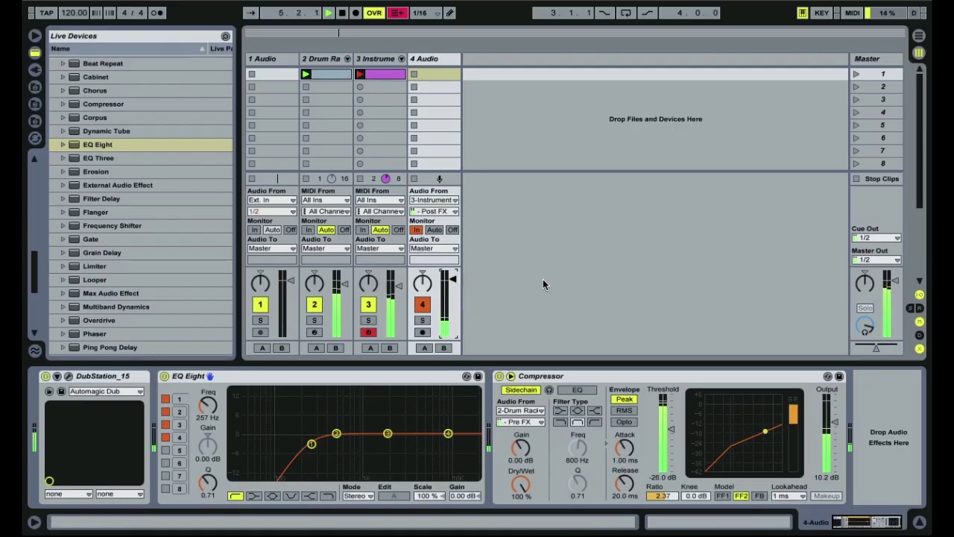
drag(388, 435, 444, 432)
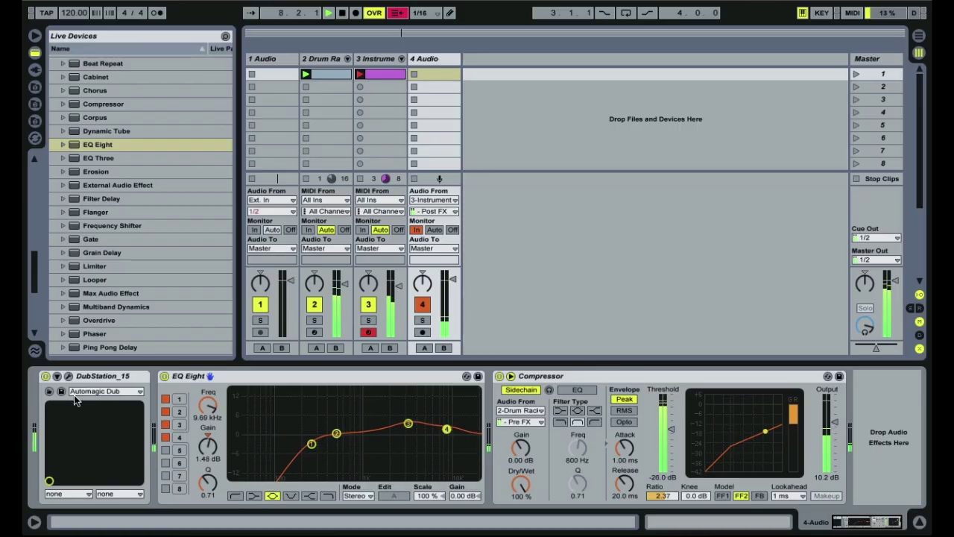
- Adjust DubStation_15's regeneration and set its high-frequency cut to 5083 Hz, close its window and slightly lower the 4 Audio track's volume
click(68, 375)
drag(264, 149, 264, 144)
drag(119, 183, 117, 172)
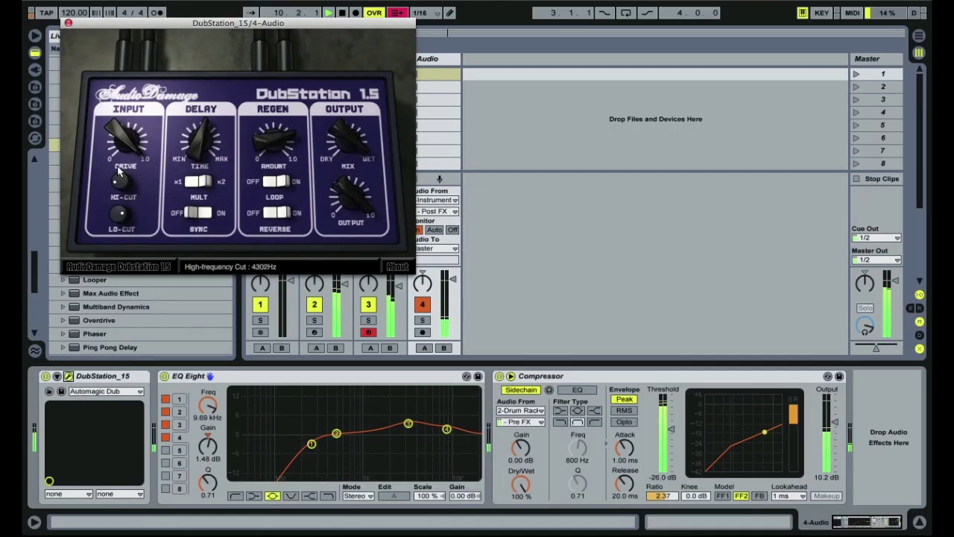
drag(120, 213, 124, 272)
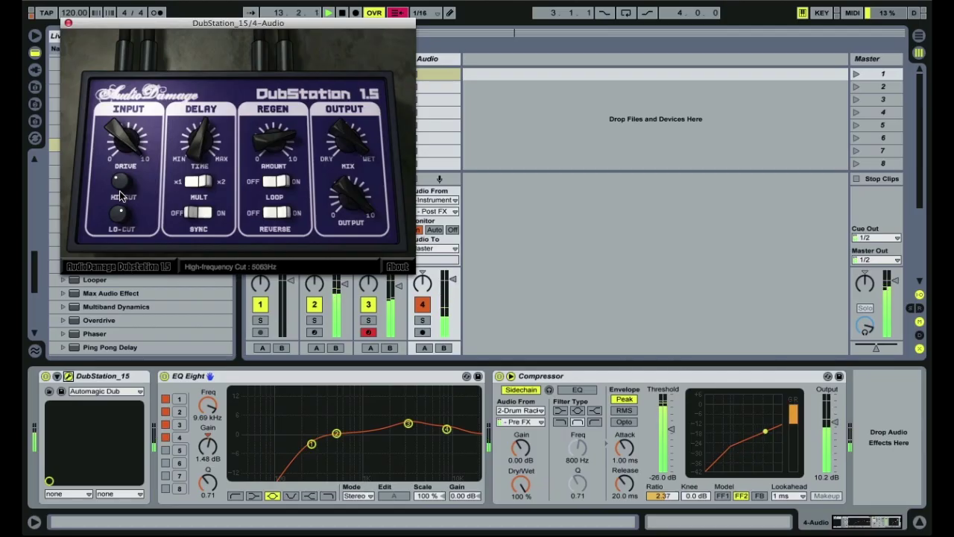
click(554, 251)
click(67, 23)
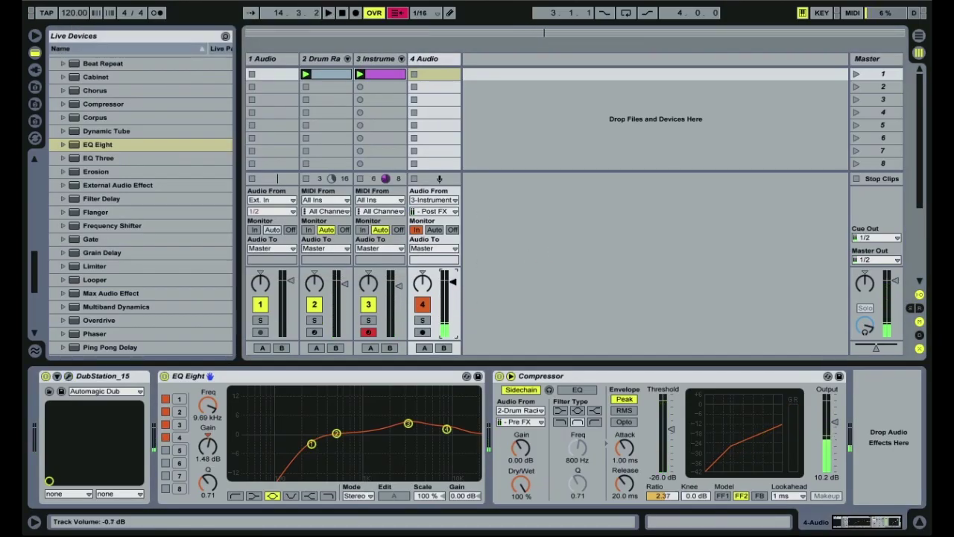
drag(453, 280, 453, 284)
click(567, 279)
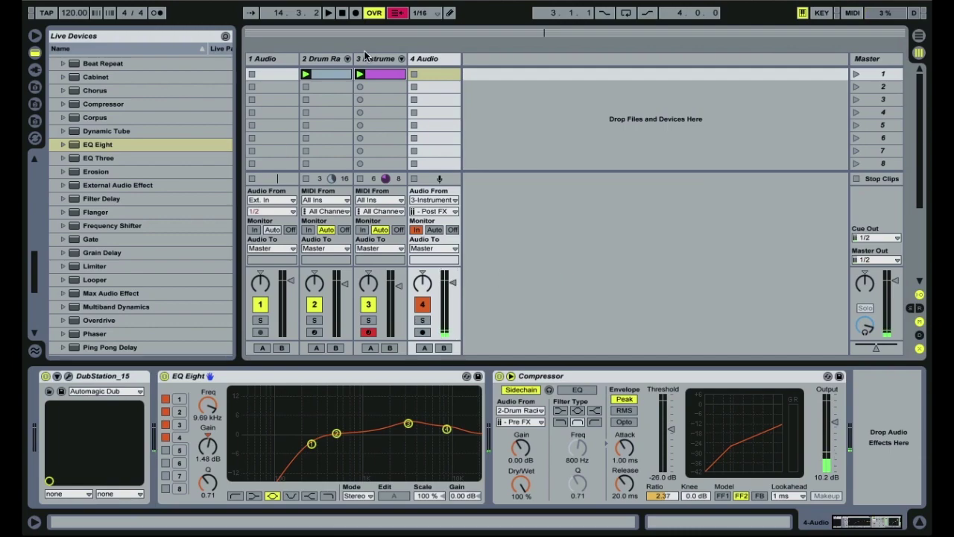
- Select the 3-Instrument Rack track and, during playback, adjust its rack macros to FilterEnv 81 and Cutoff 10
click(385, 63)
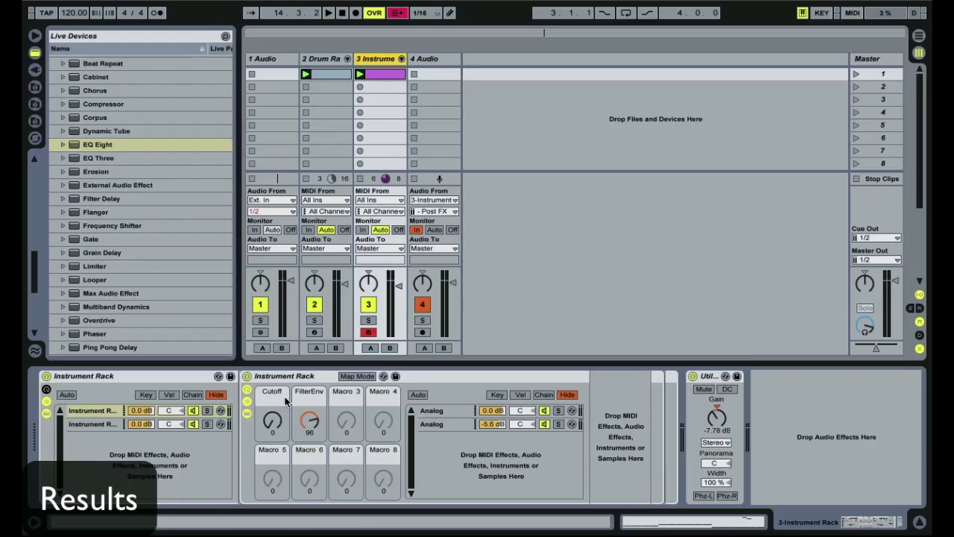
key(space)
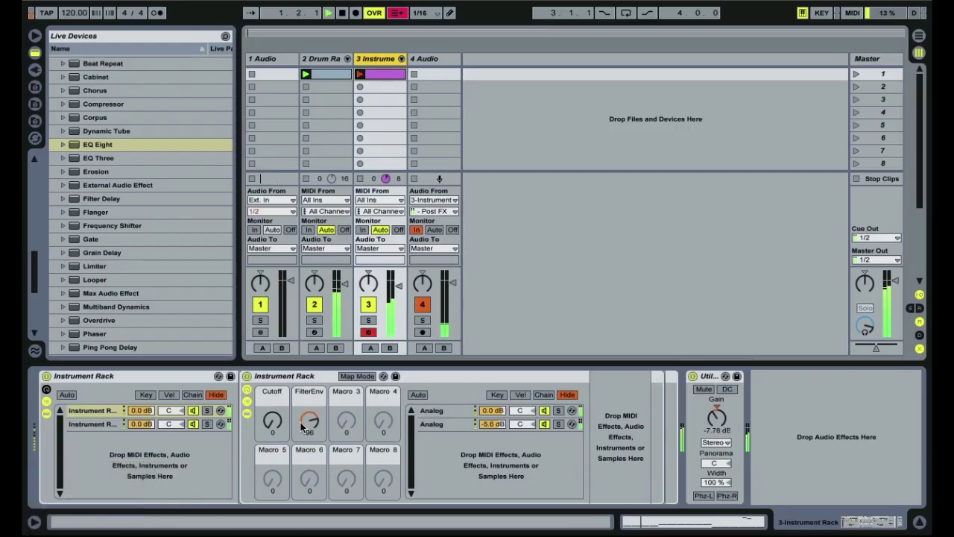
drag(309, 421, 309, 415)
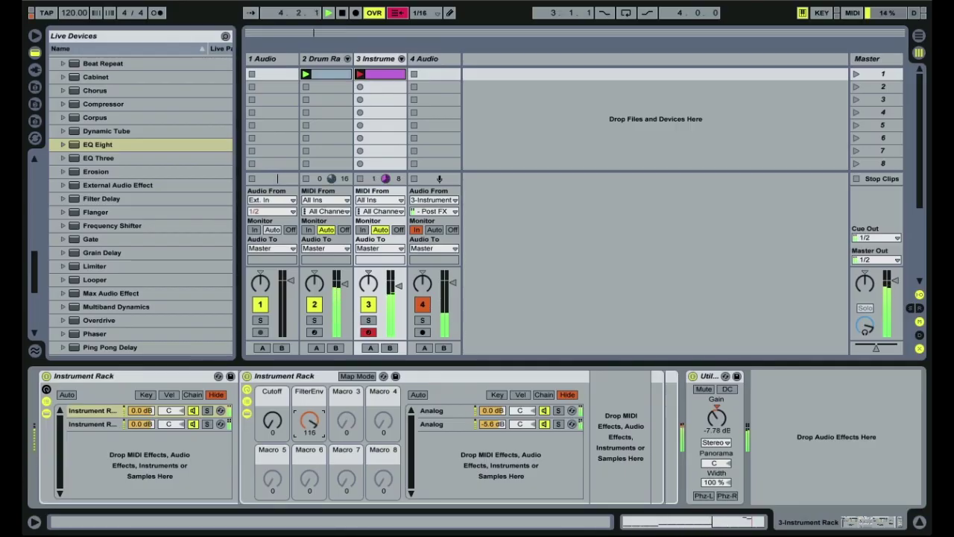
drag(310, 410, 309, 458)
drag(272, 421, 305, 420)
key(space)
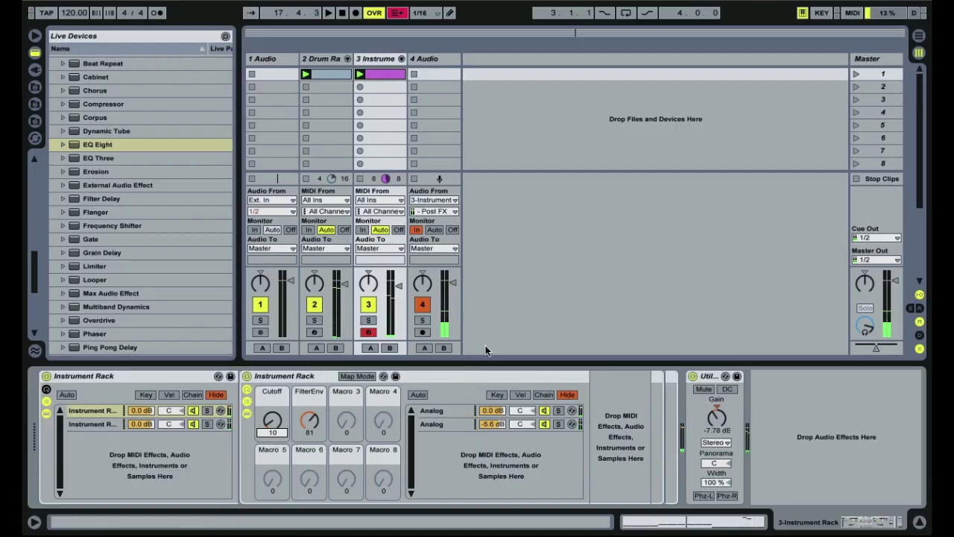